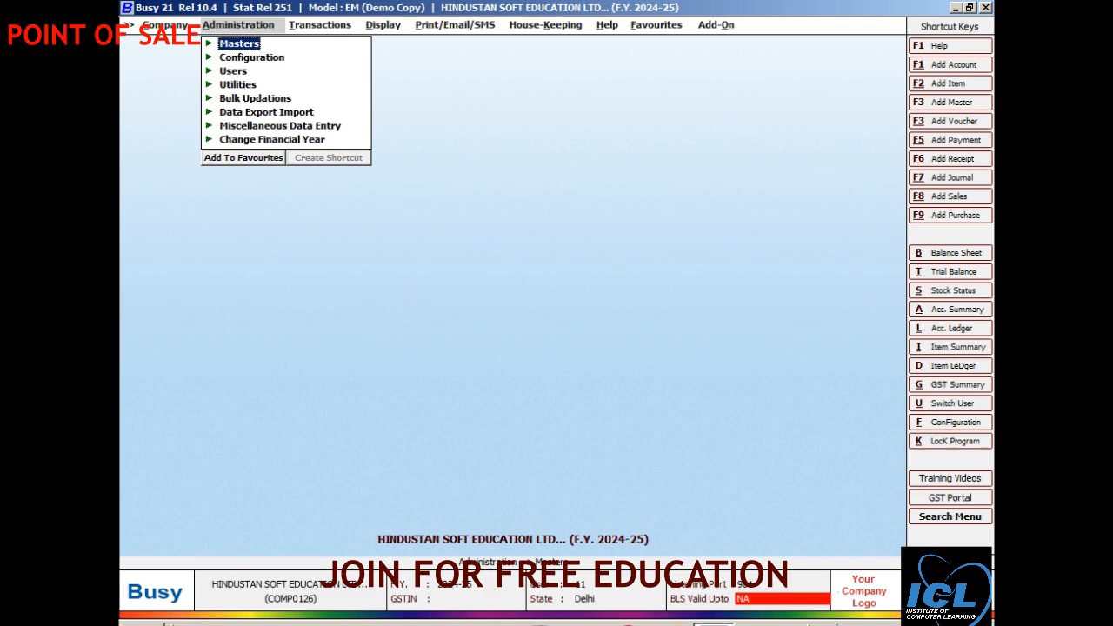
Step: Open a new sales voucher to view its entry form, and leave it without saving
key("Right")
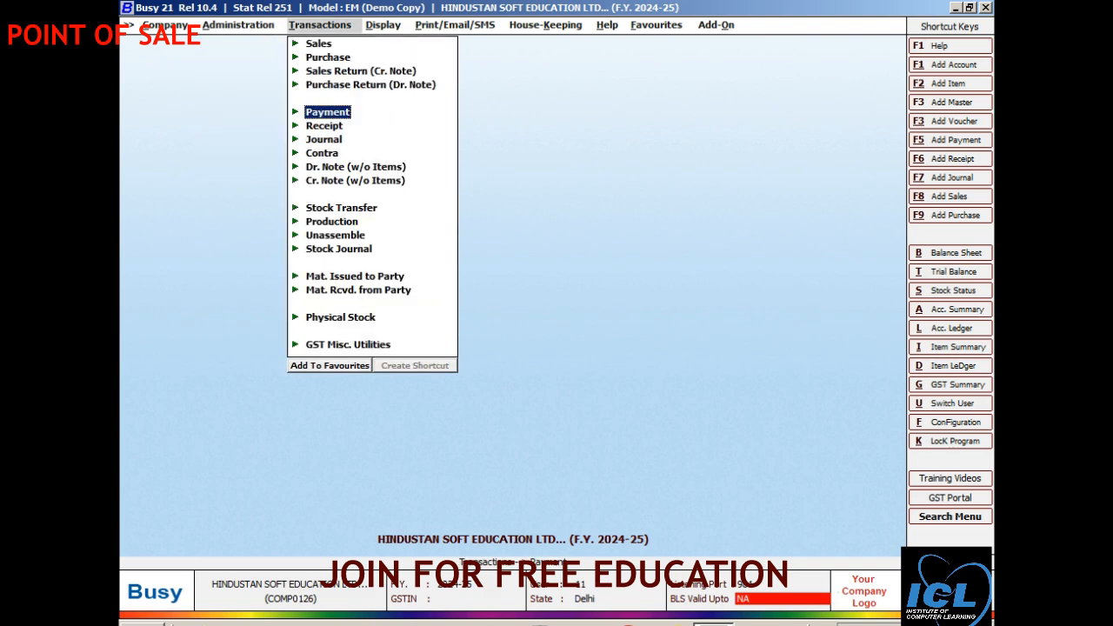
key("Down")
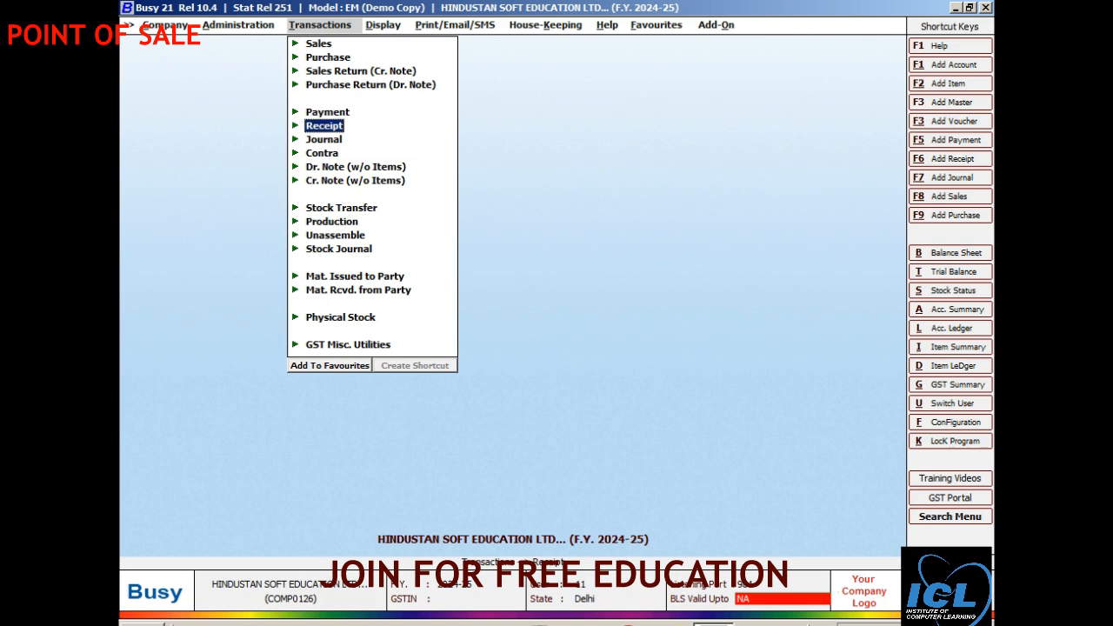
key("Up")
key("Up")
key("Up")
key("Up")
key("Up")
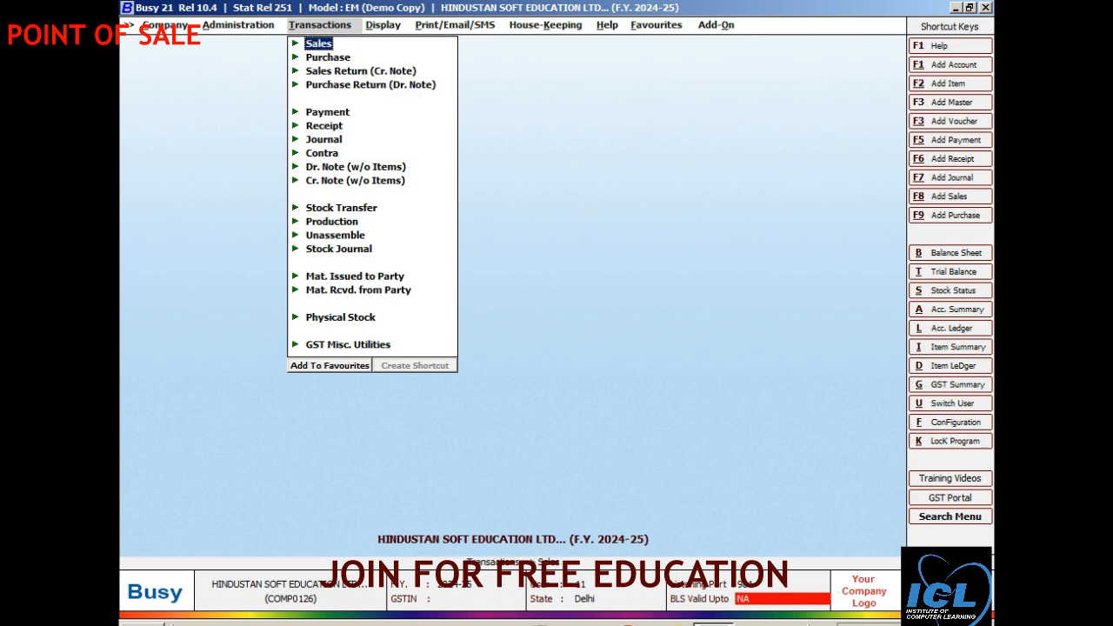
key("Return")
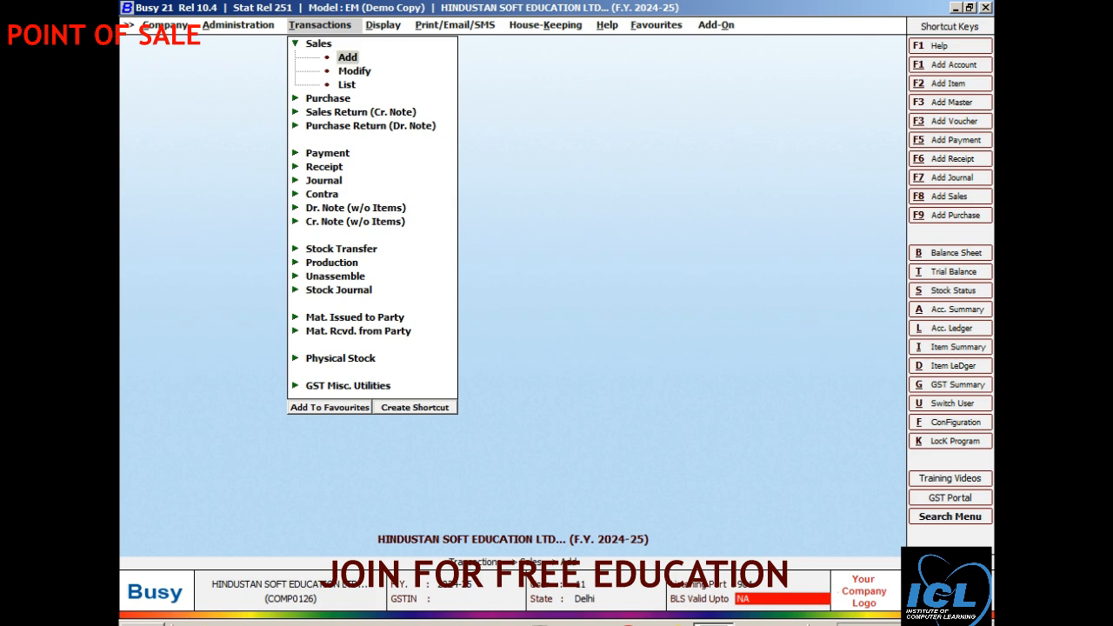
key("Return")
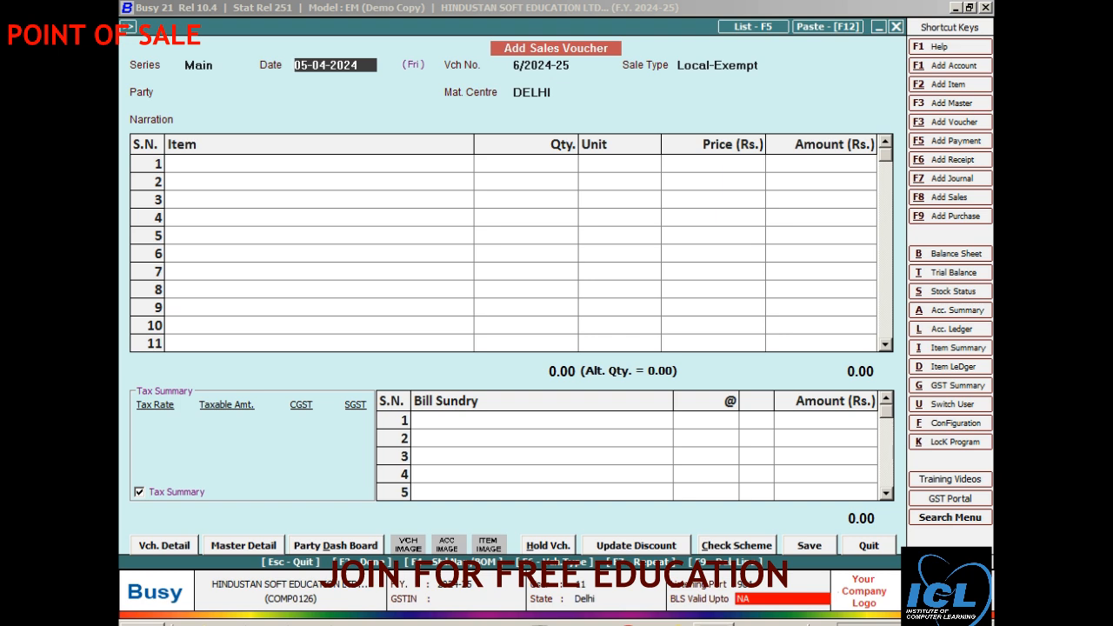
key("Escape")
key("Return")
key("Escape")
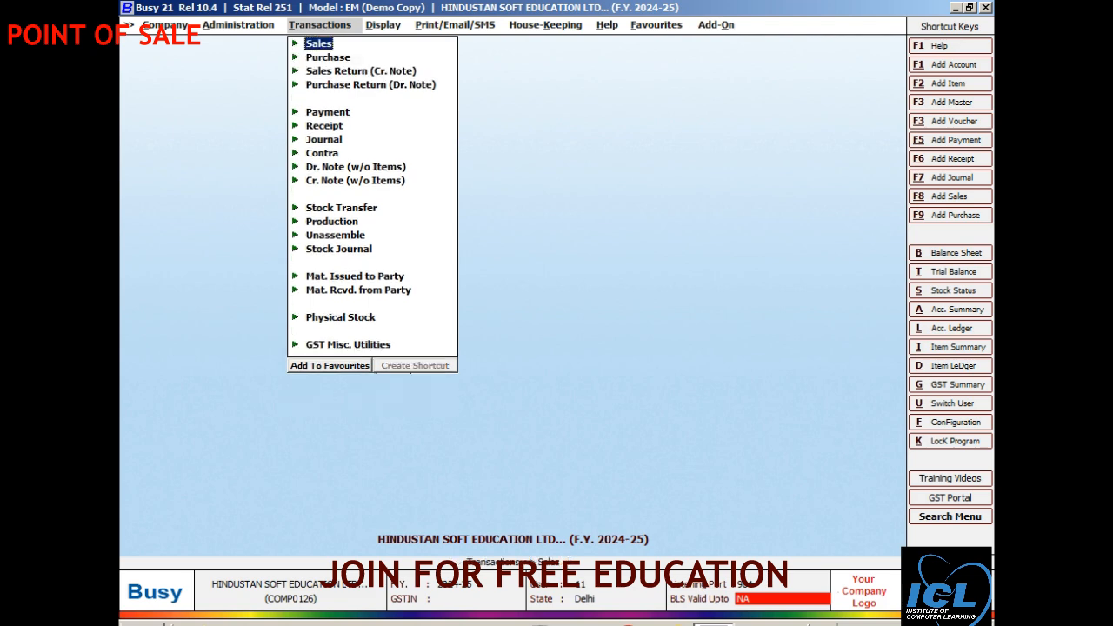
Step: Enable Advanced POS Data Entry in the POS features, save the setting and exit the configuration
key("alt+f")
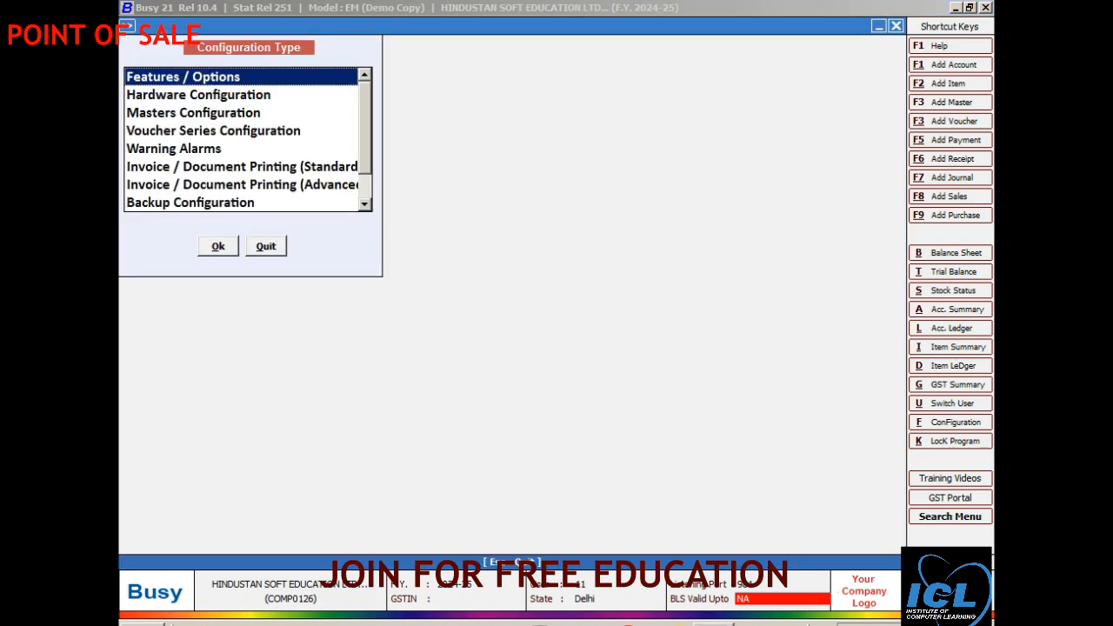
key("Return")
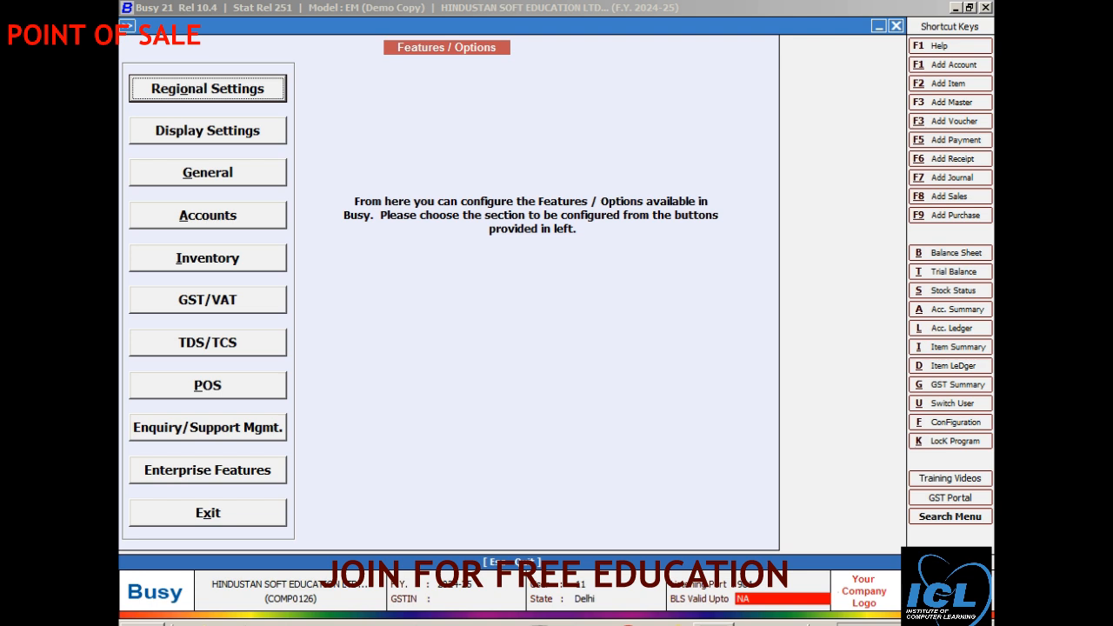
key("p")
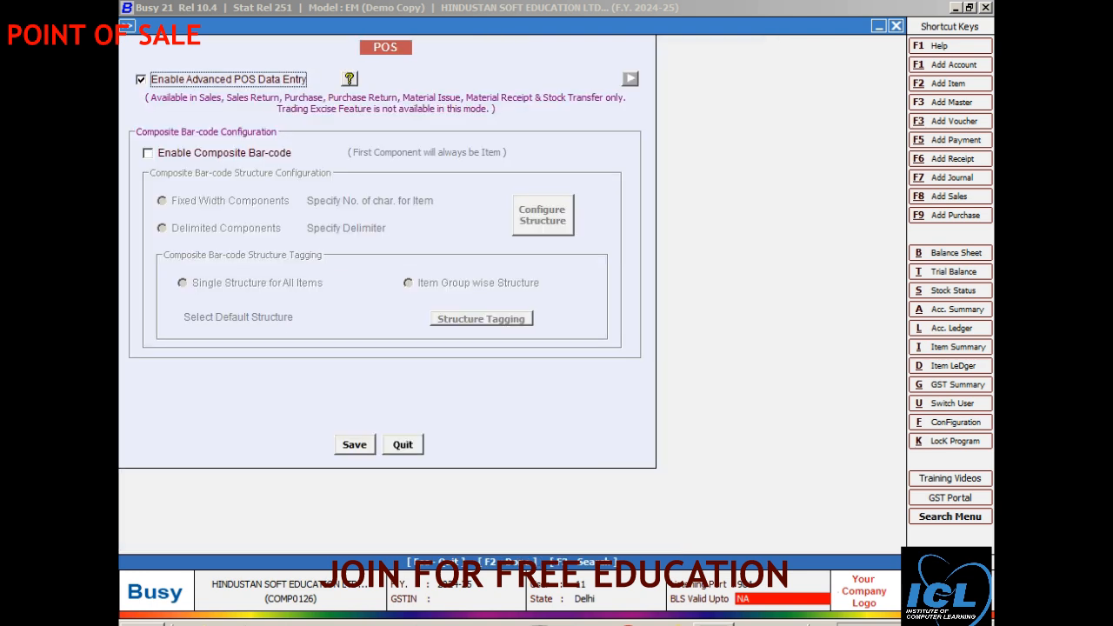
key("space")
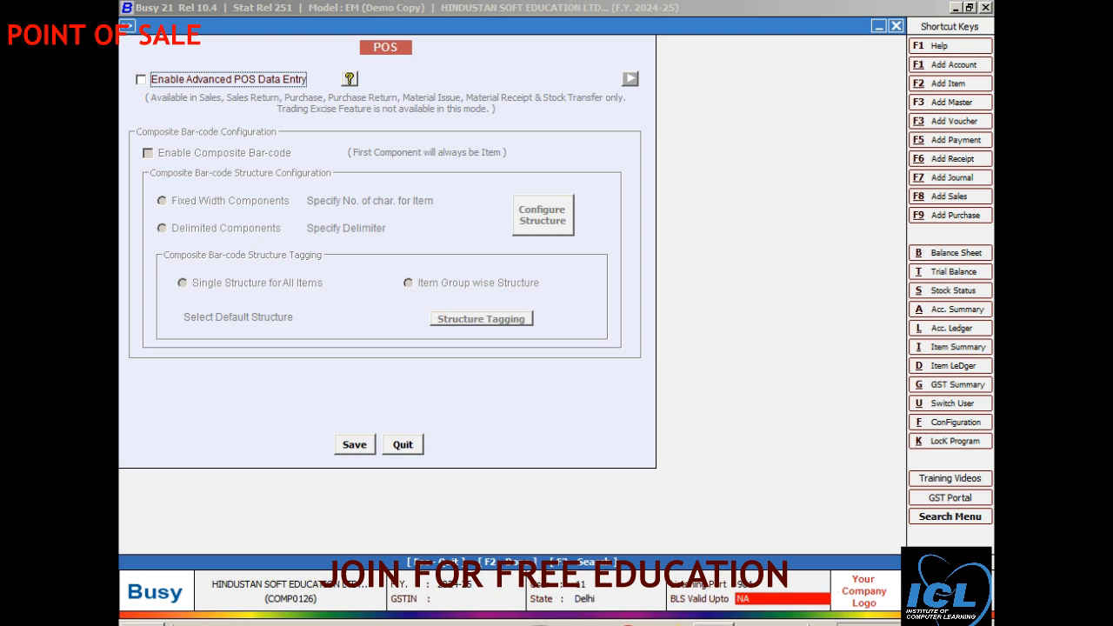
key("space")
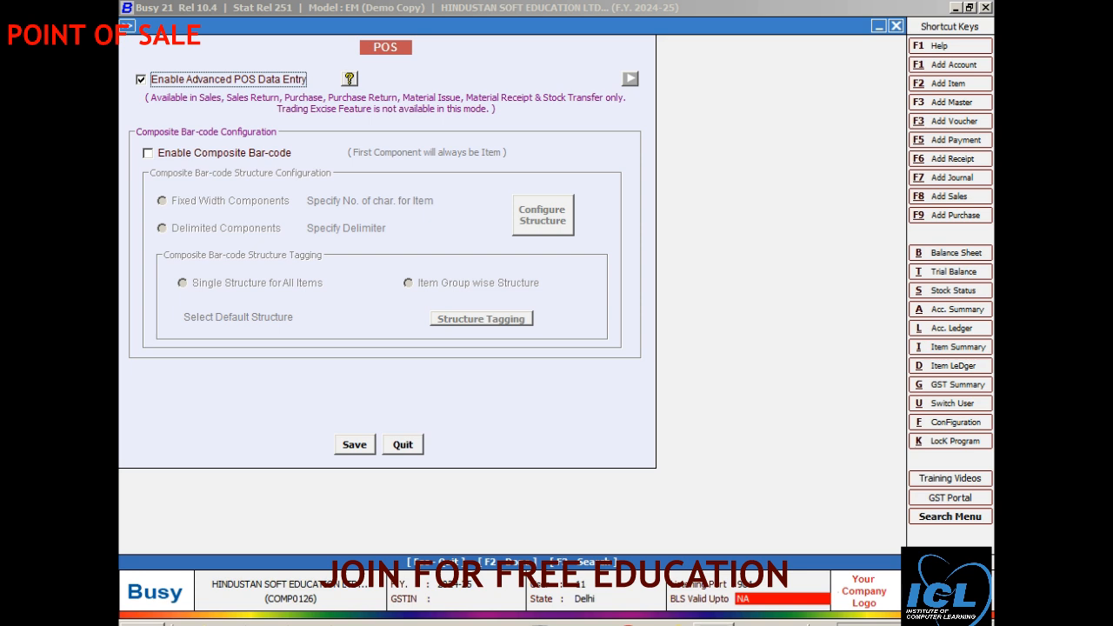
key("F2")
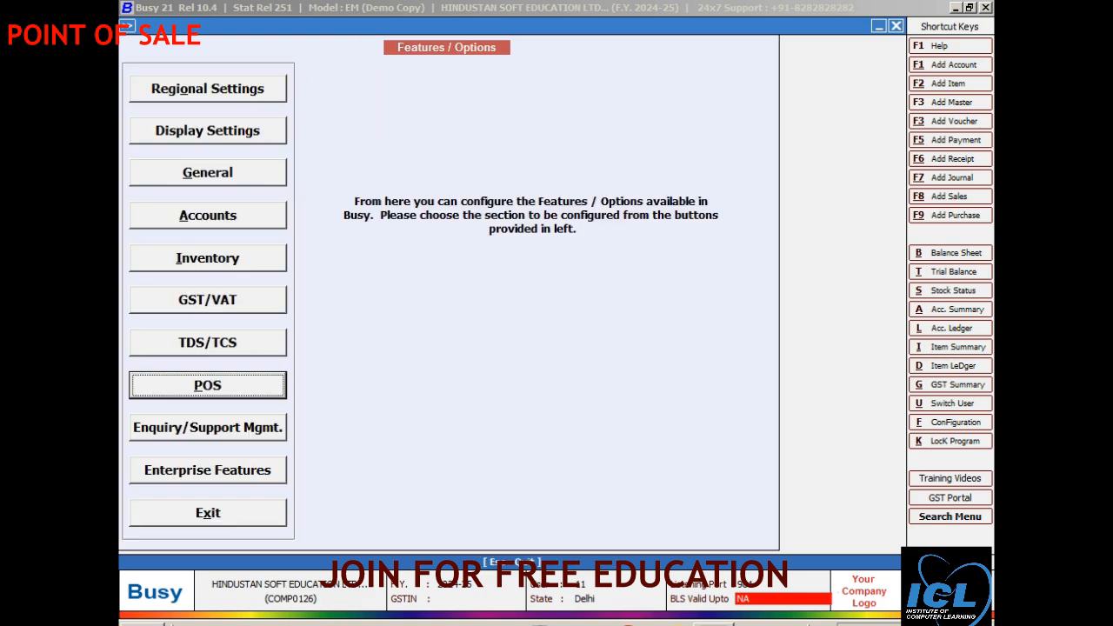
key("Escape")
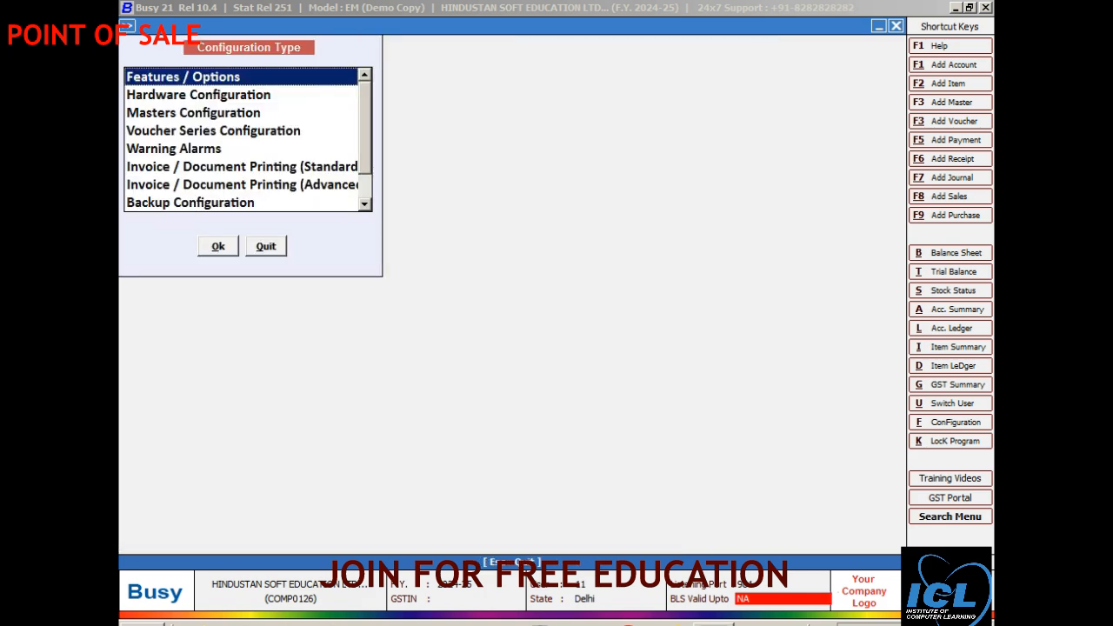
key("Escape")
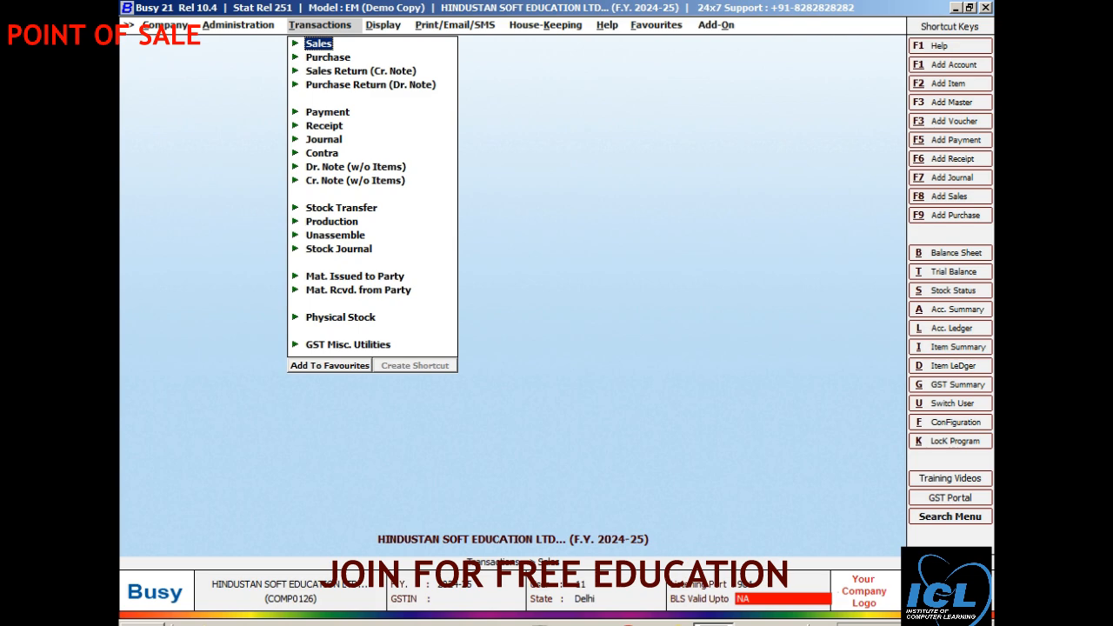
Step: Start a new purchase voucher dated 01-04-2024 with voucher number 121
key("Down")
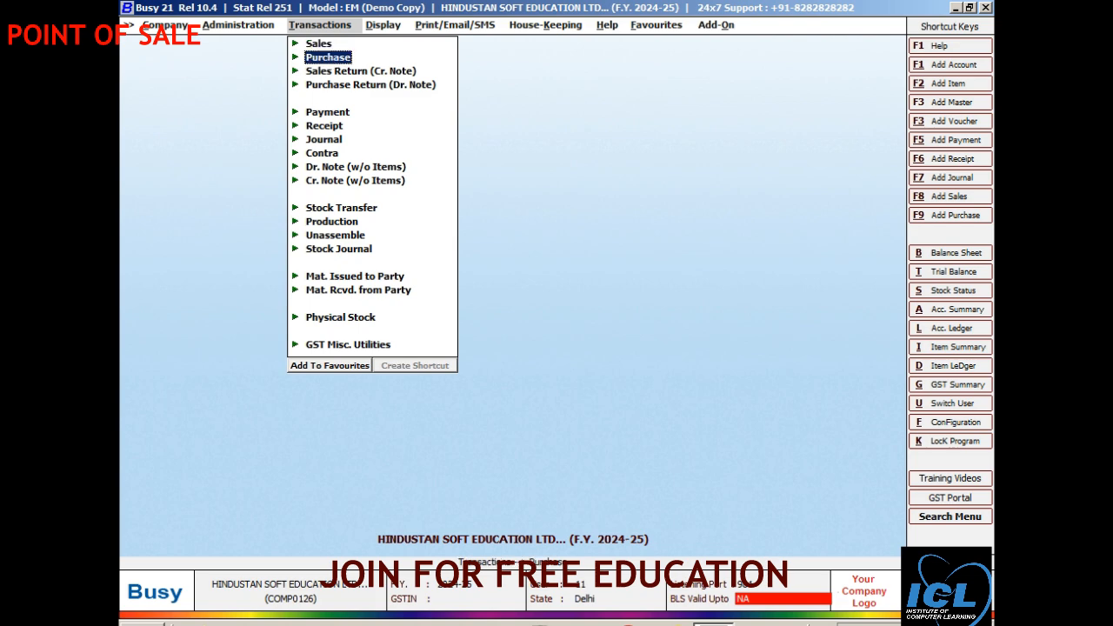
key("Return")
key("Return")
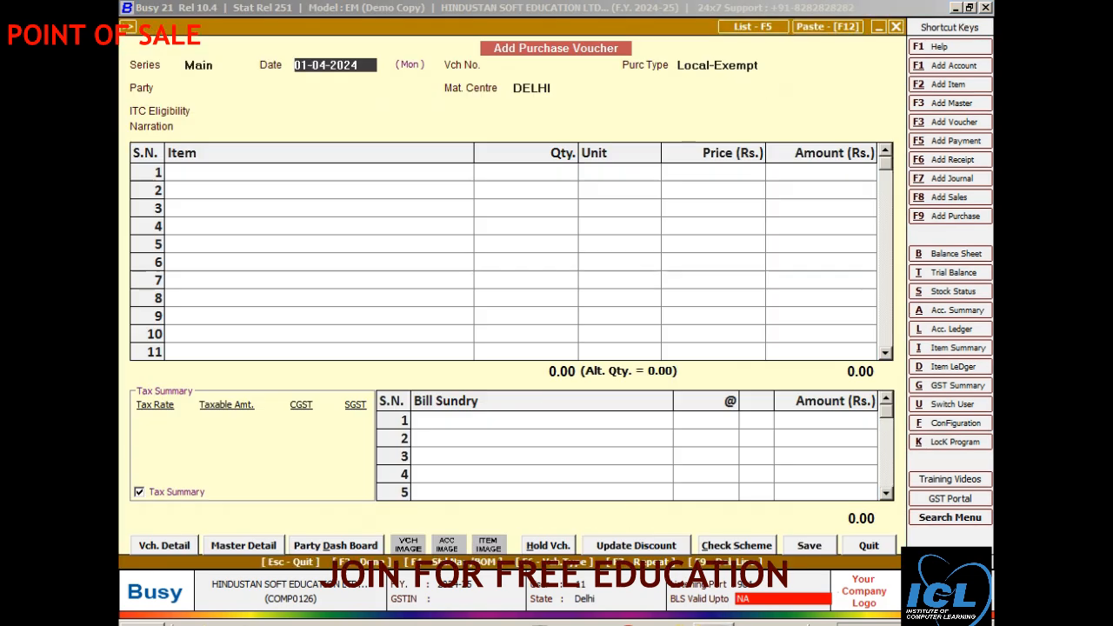
key("Return")
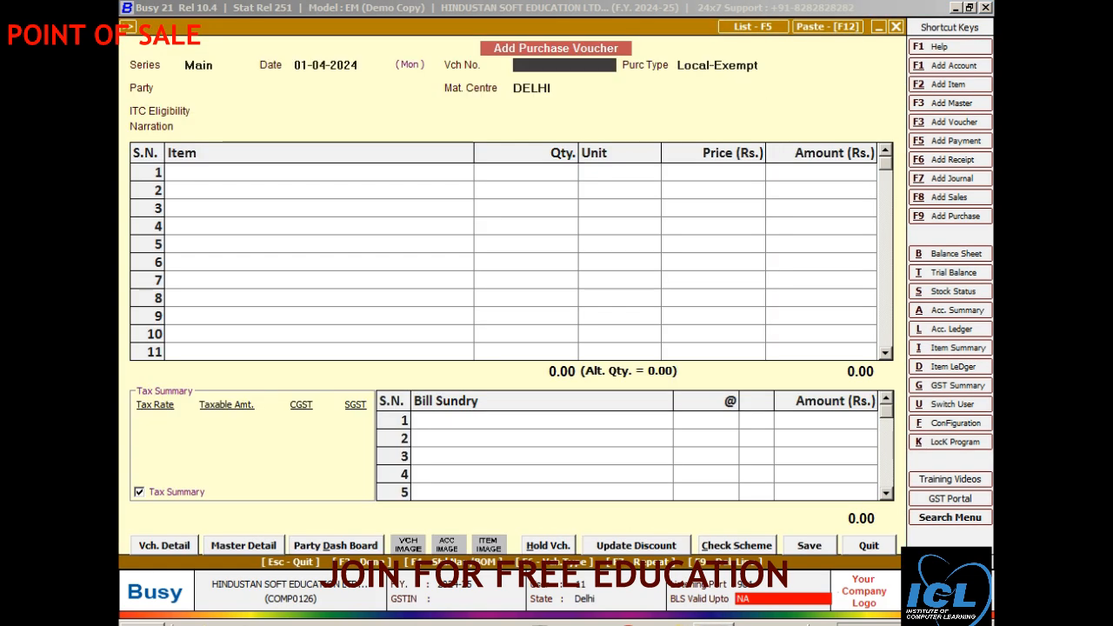
type("121")
key("Return")
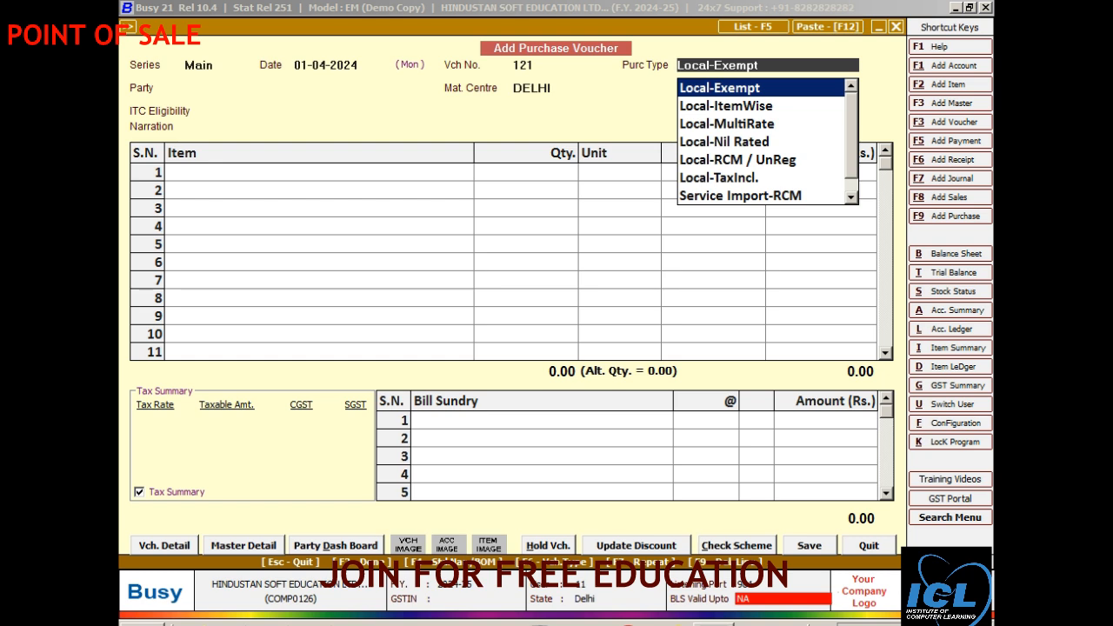
Step: Complete the voucher header with purchase type Local-Exempt, party Cash, material centre DELHI and ITC eligibility Input Goods/Services
key("Return")
key("Down")
key("Return")
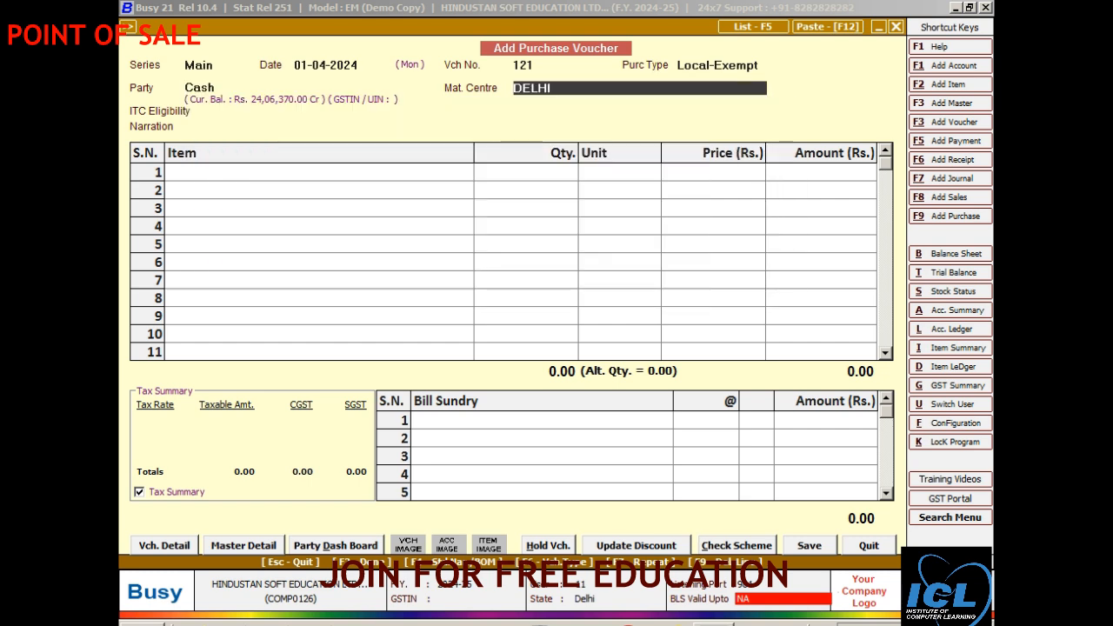
key("Return")
key("Return")
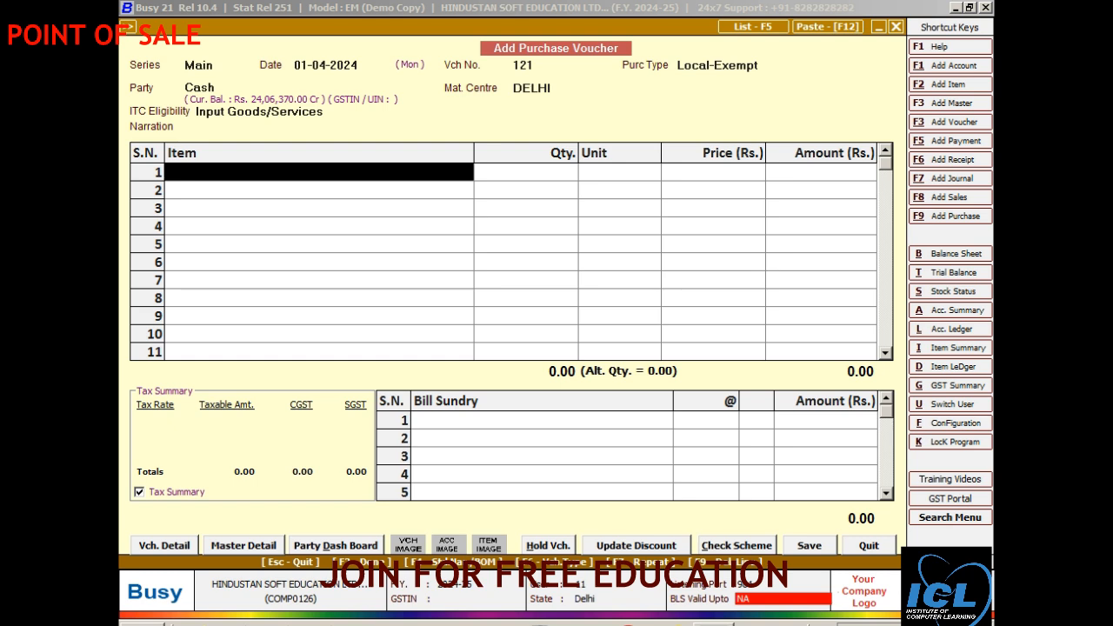
key("Down")
key("Down")
key("Down")
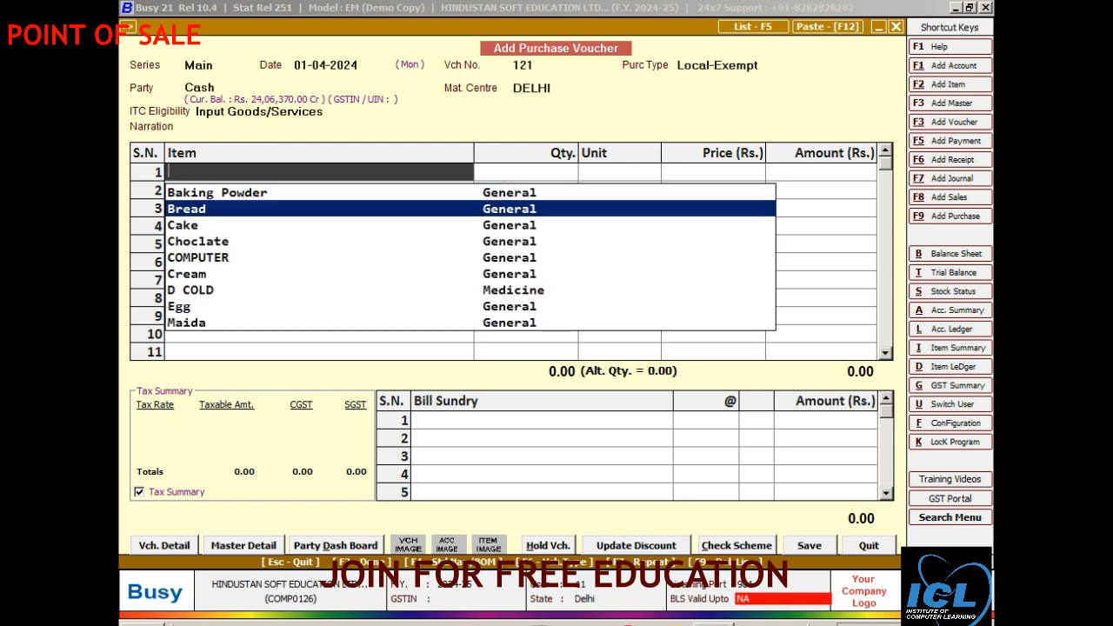
key("Down")
key("Return")
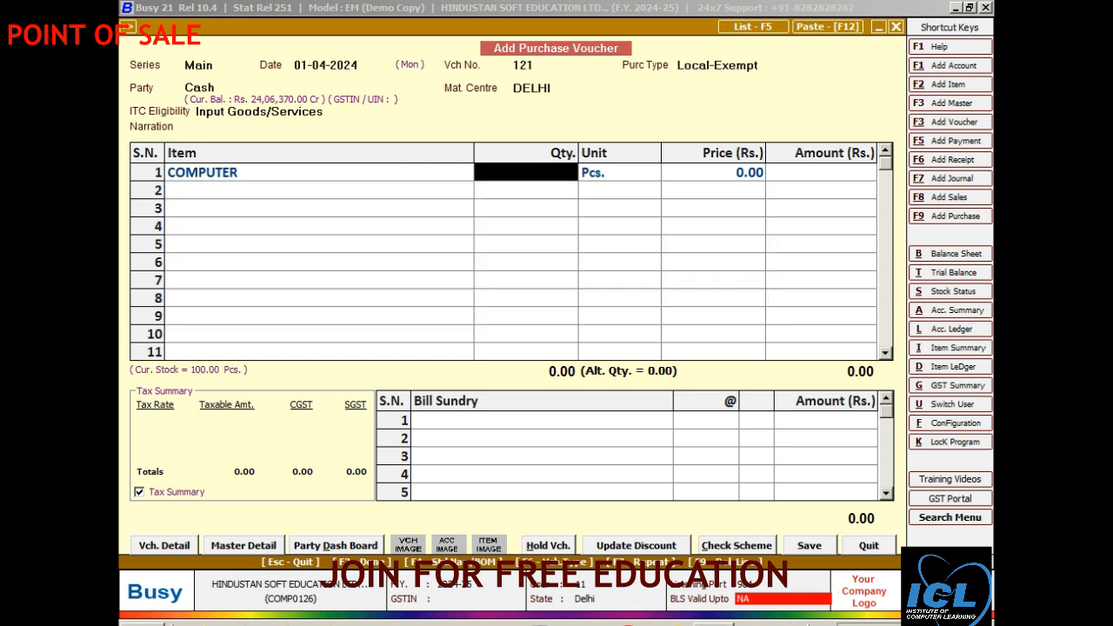
type("100")
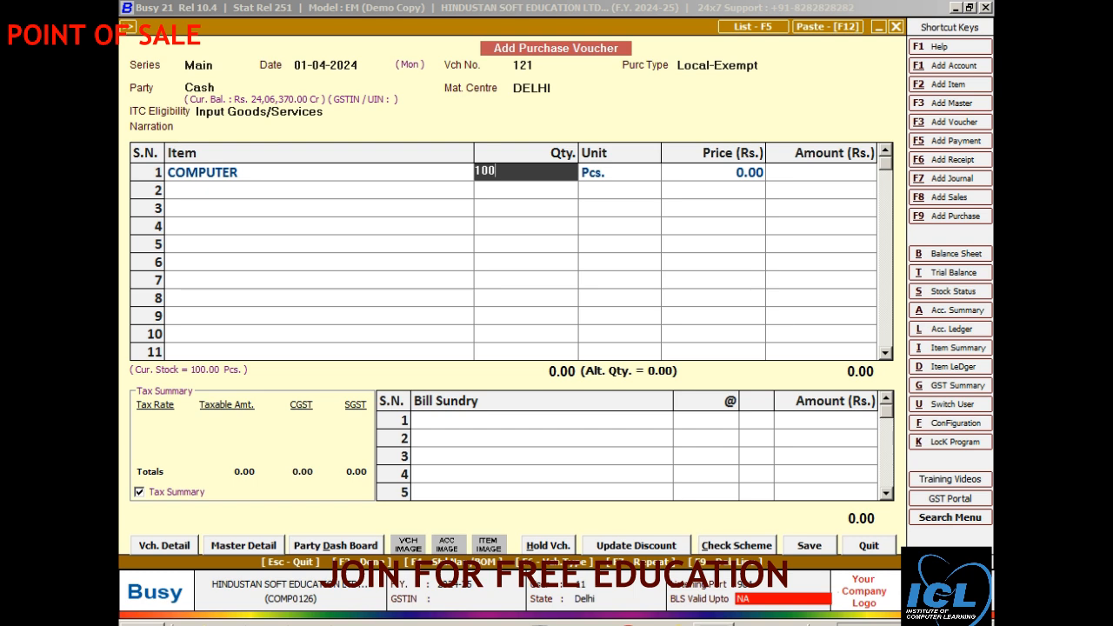
key("BackSpace")
key("BackSpace")
key("BackSpace")
key("Return")
key("Left")
key("Left")
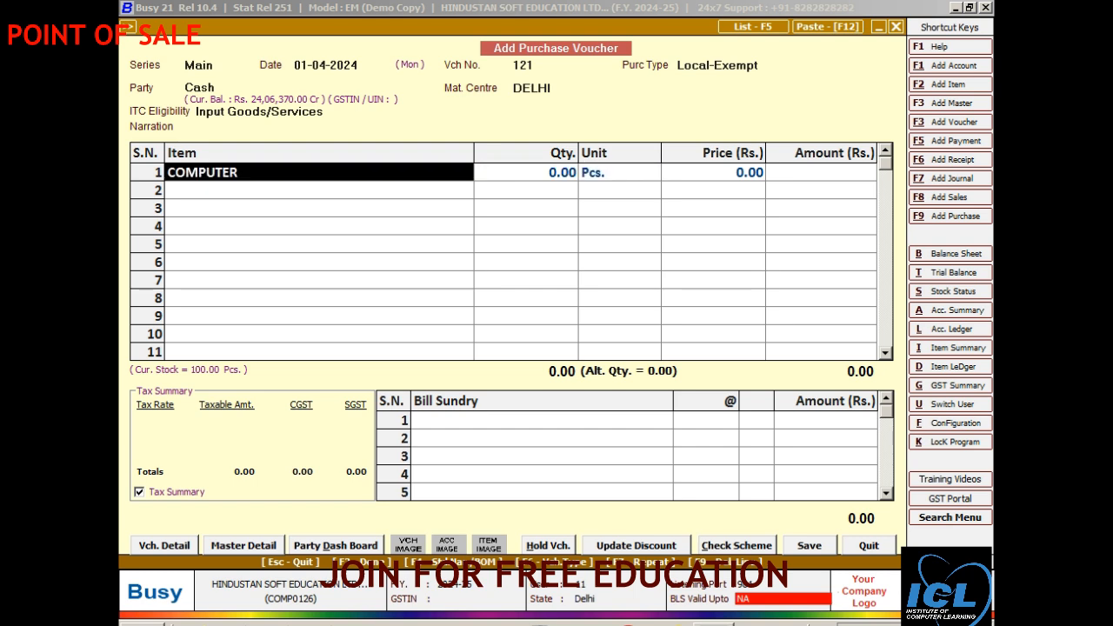
Step: Create a new item master named Timex in the General group with PCS as its unit
key("F2")
type("time")
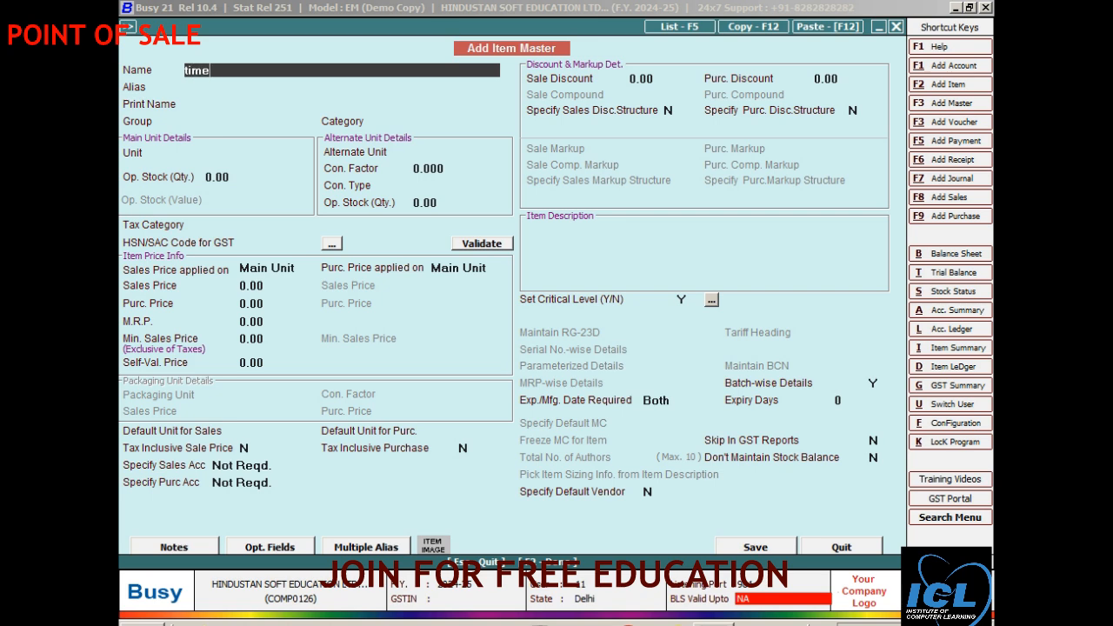
type("x")
key("Return")
key("Return")
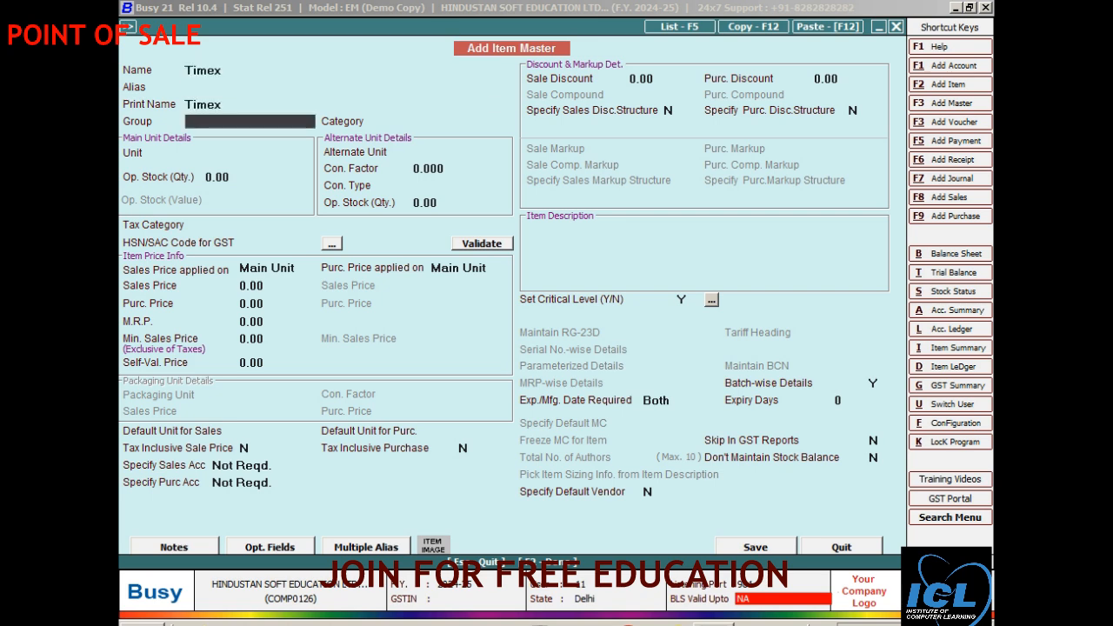
key("Return")
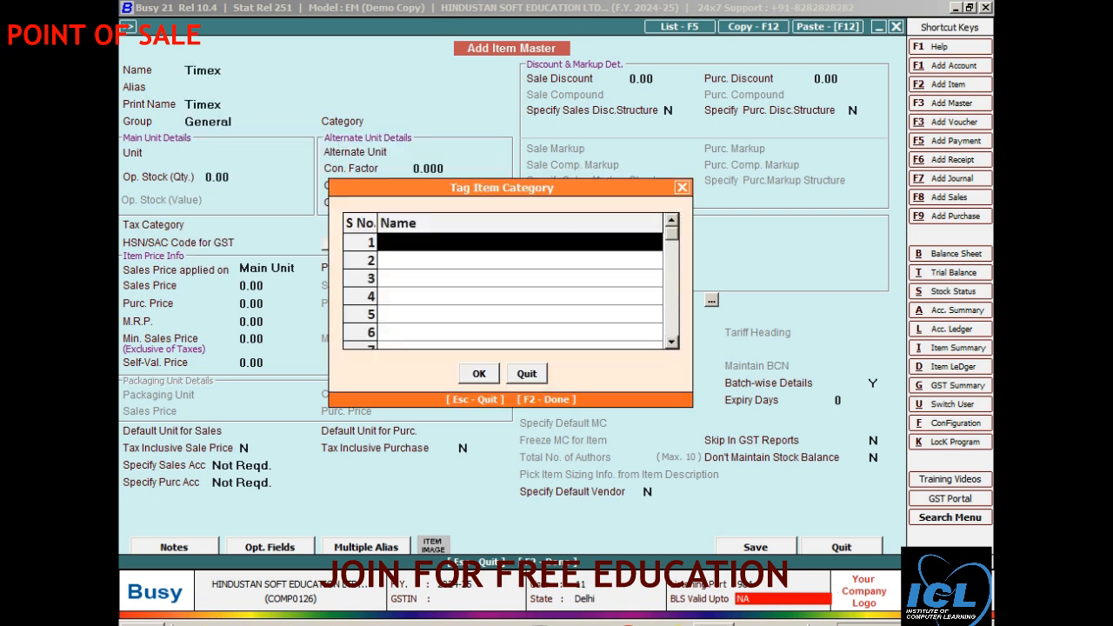
key("Return")
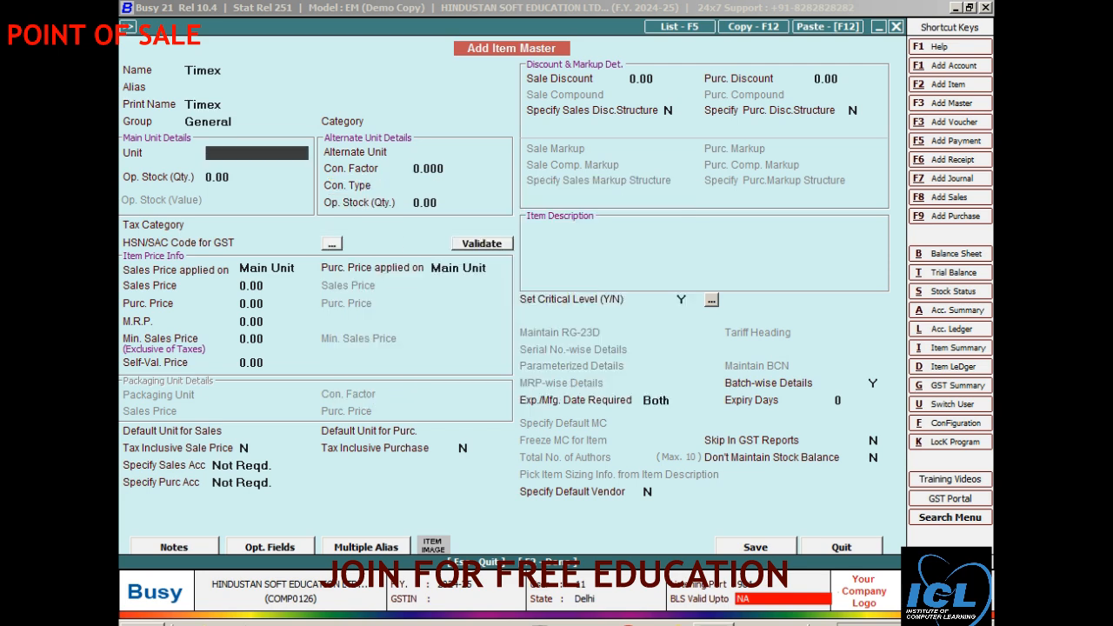
key("Return")
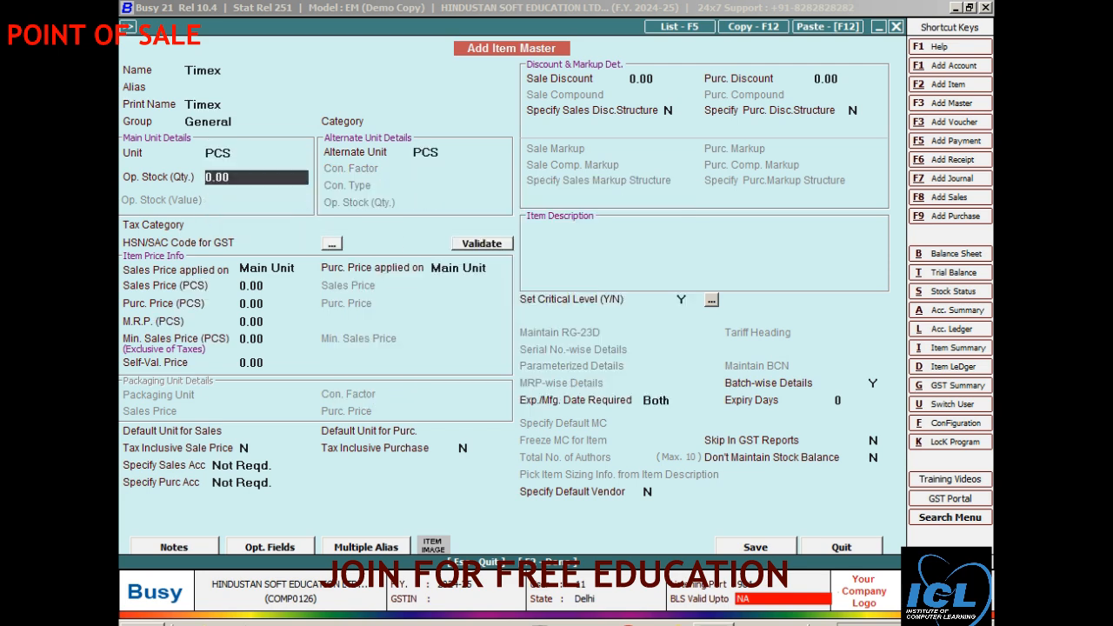
Step: Save the Timex item with manual batch numbering and use it in the first voucher line
key("Return")
key("Left")
key("Return")
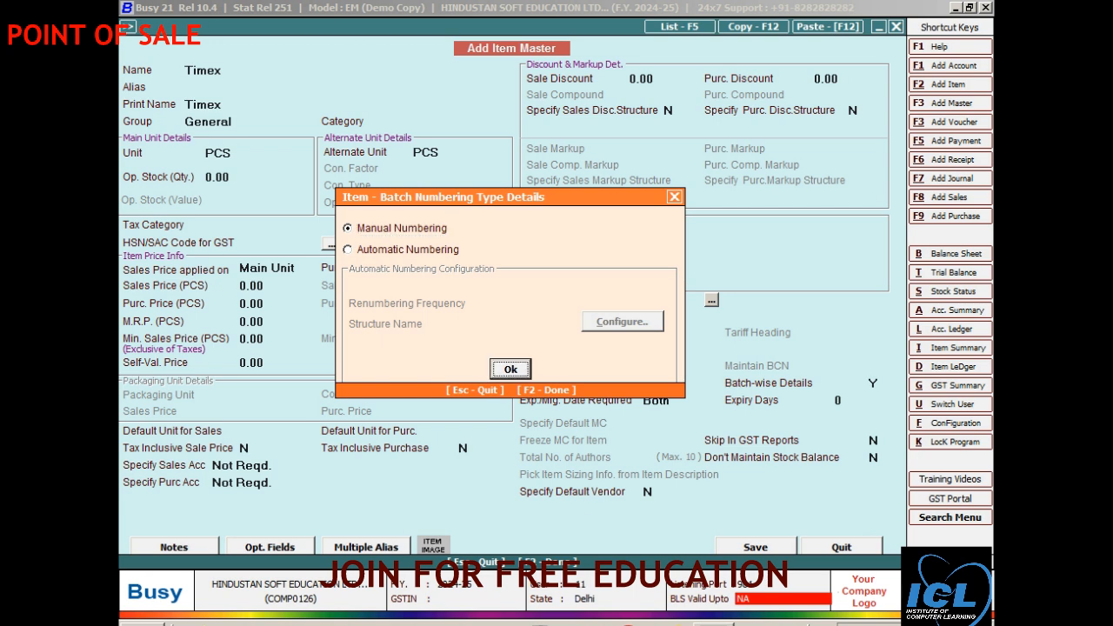
key("Return")
key("Return")
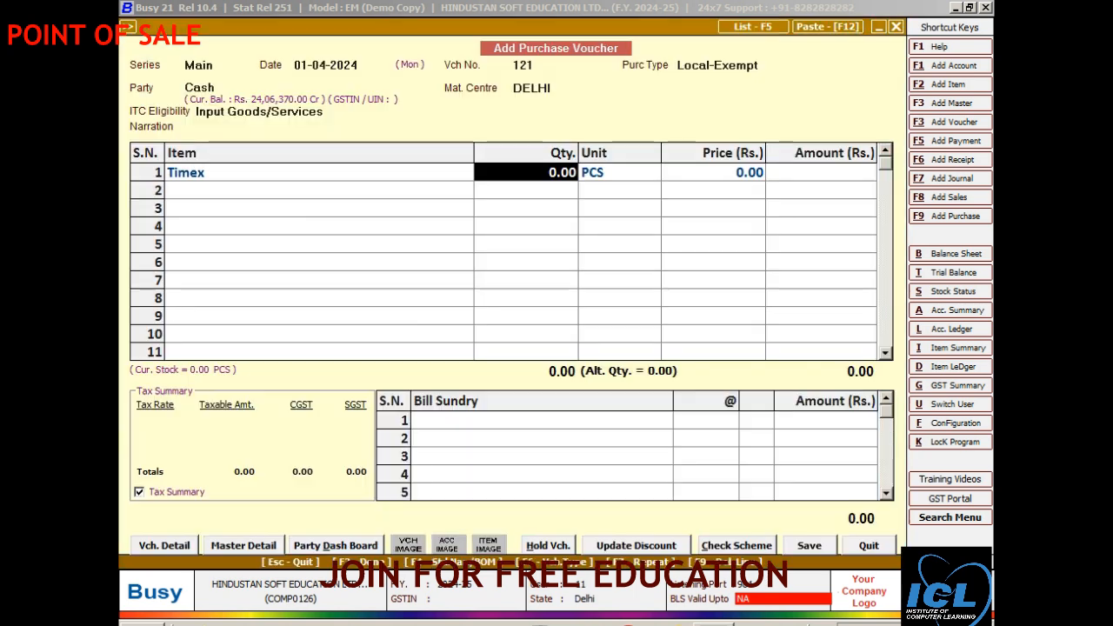
Step: Enter a quantity of 10000 PCS and a price of Rs. 5000 for Timex, skipping the batch details
type("10000")
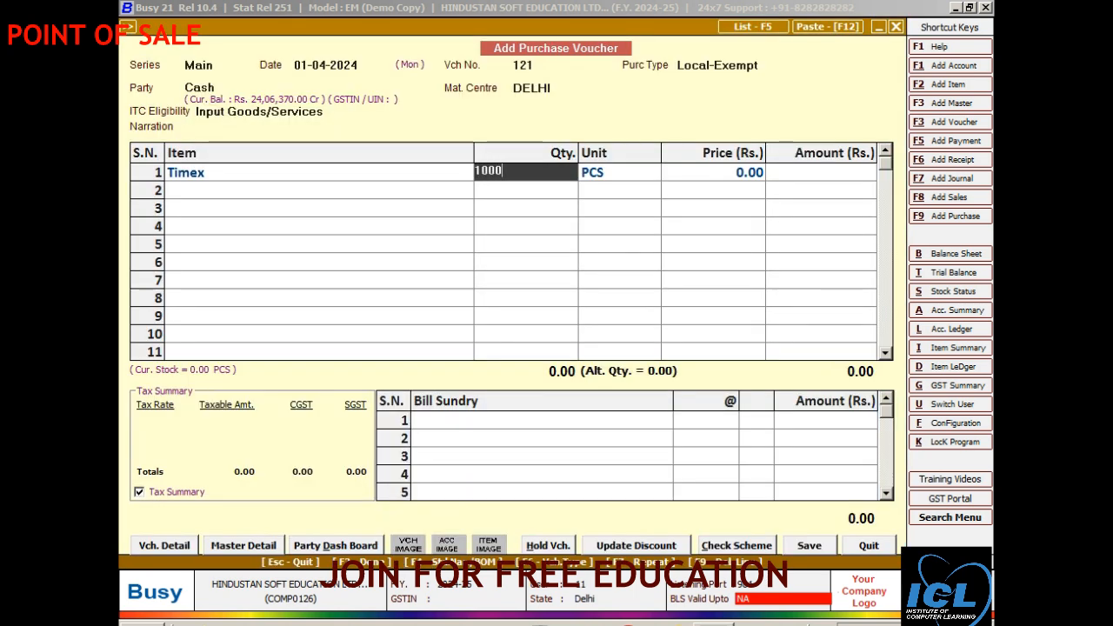
key("Return")
key("Return")
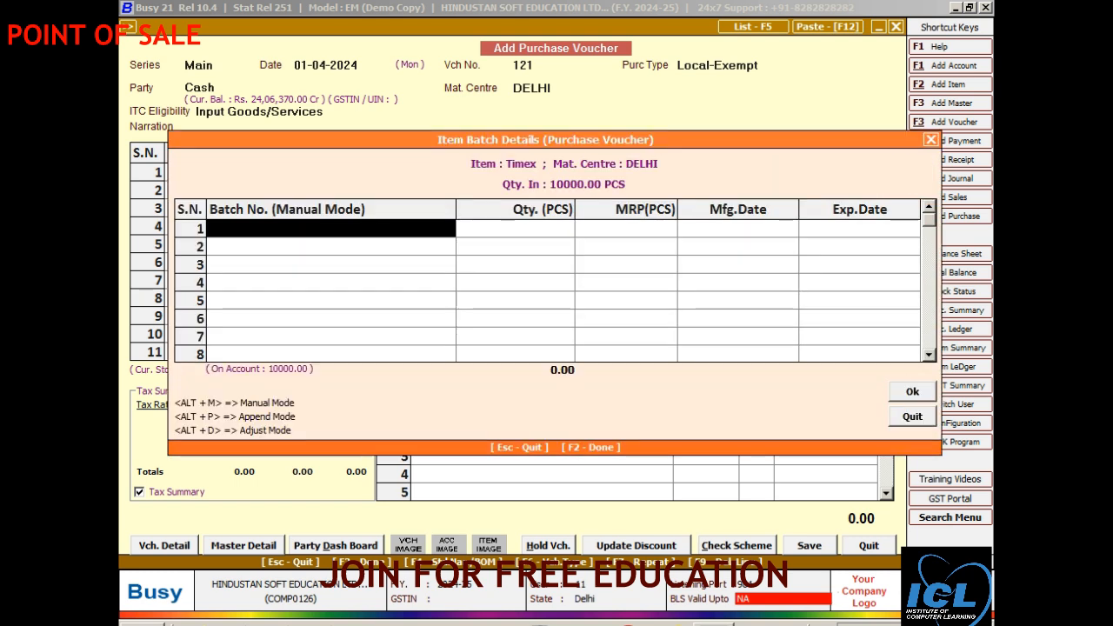
key("Escape")
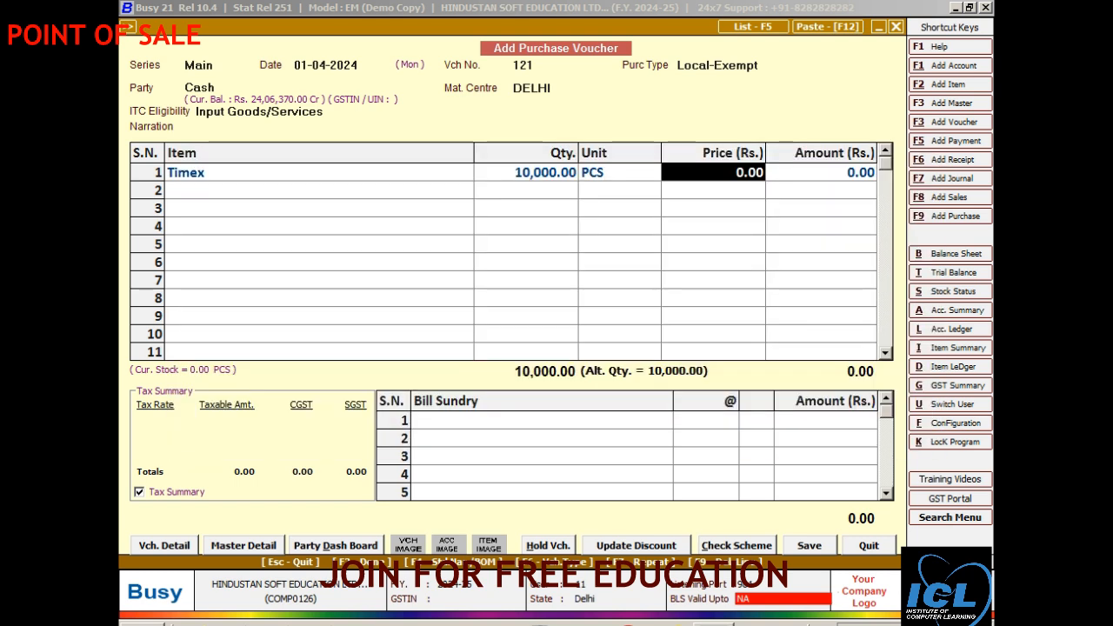
type("5000")
key("Return")
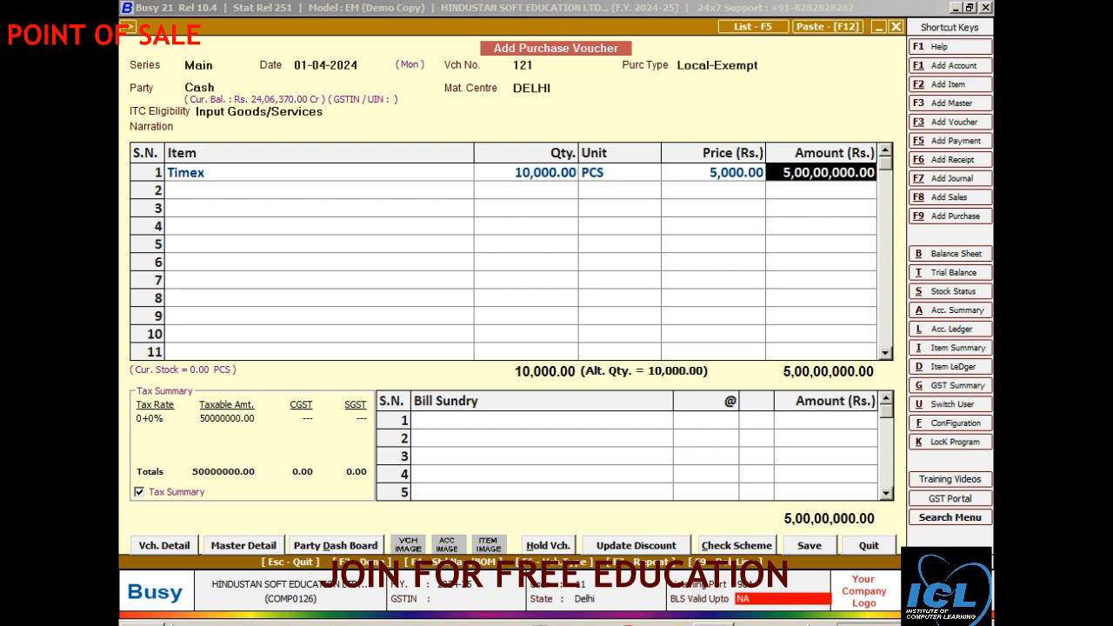
Step: Save the Timex purchase voucher with the default GST bill details, continue past the cash transaction limit, and close voucher entry
key("F2")
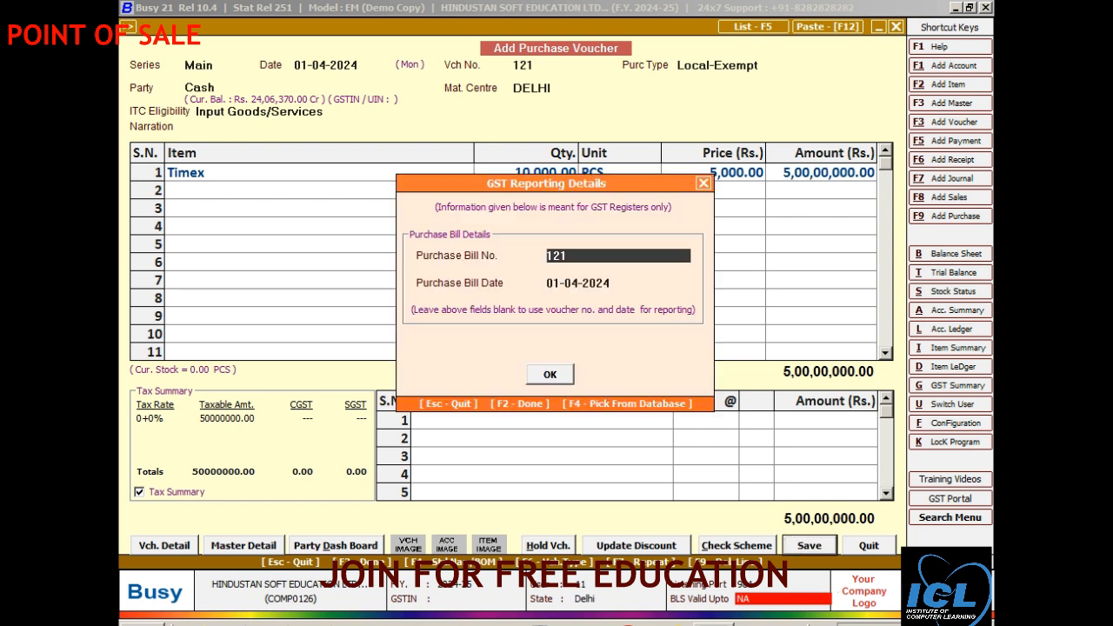
key("F2")
key("y")
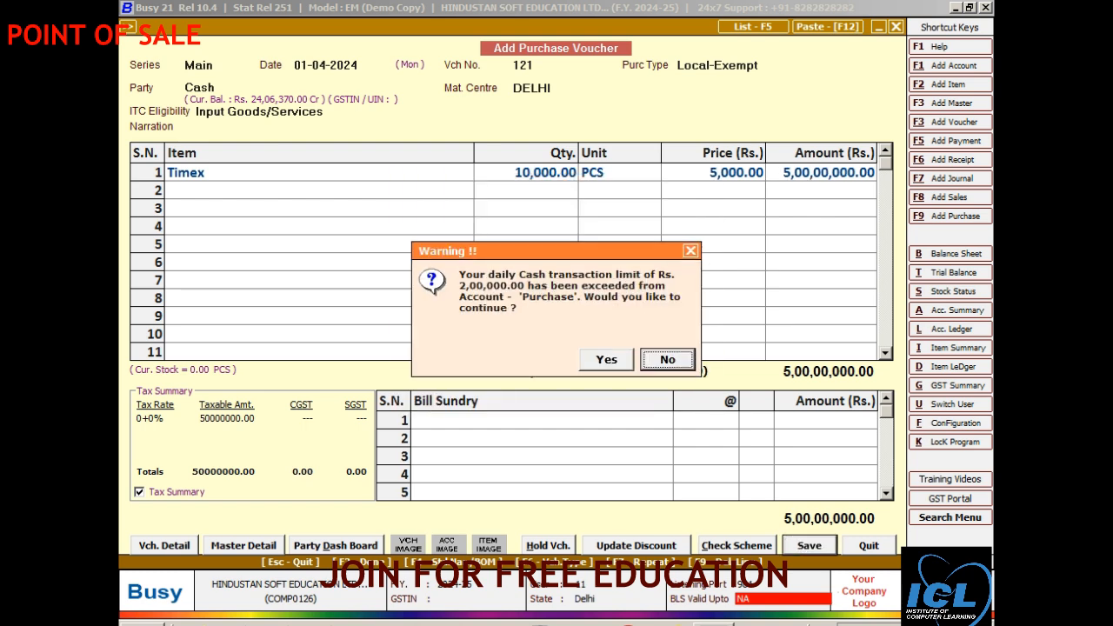
key("y")
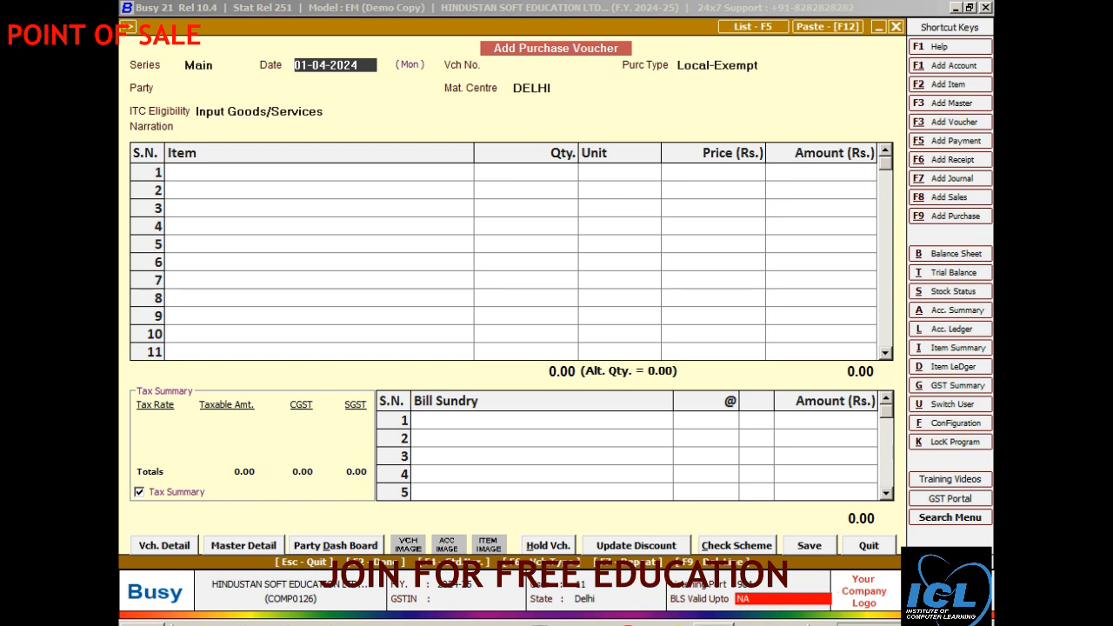
key("Escape")
key("y")
key("Escape")
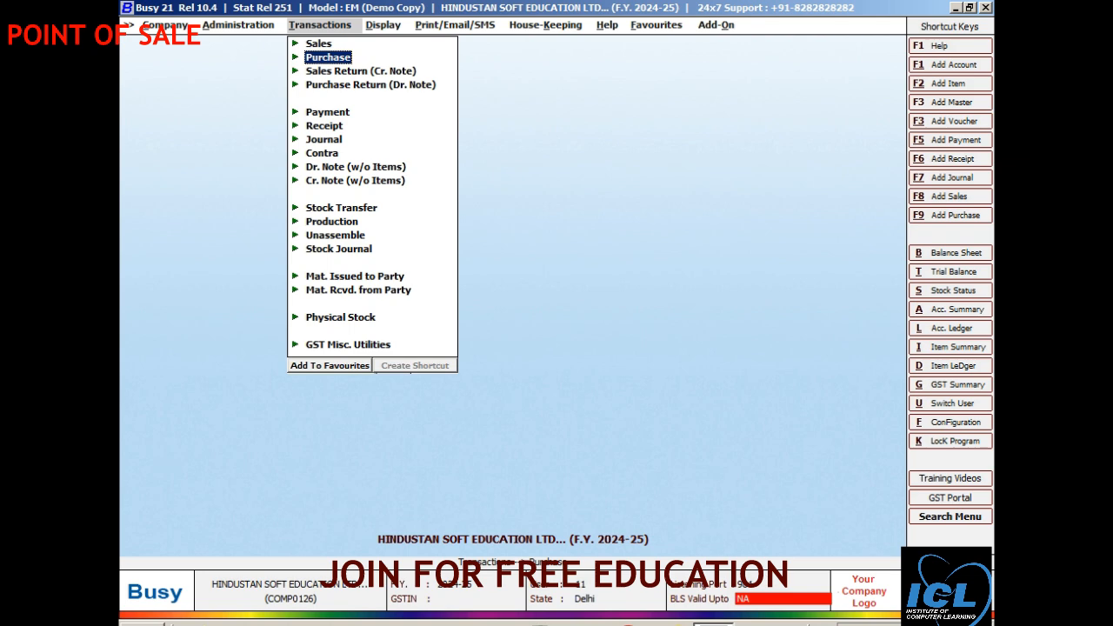
Step: Open Voucher Series Configuration from the administration settings
key("Left")
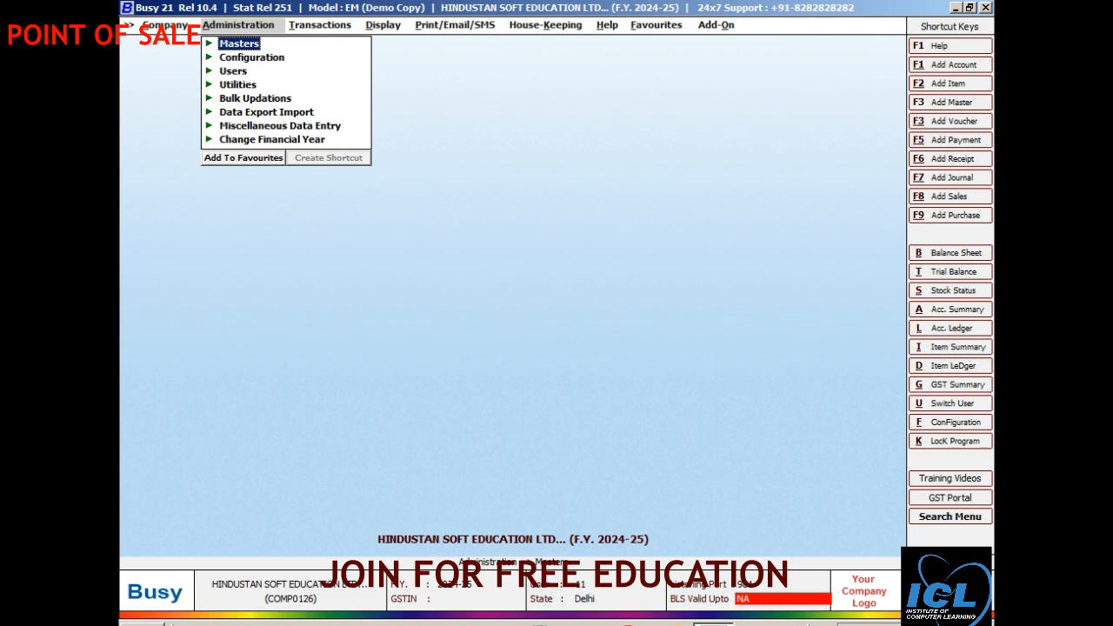
key("Down")
key("Return")
key("Down")
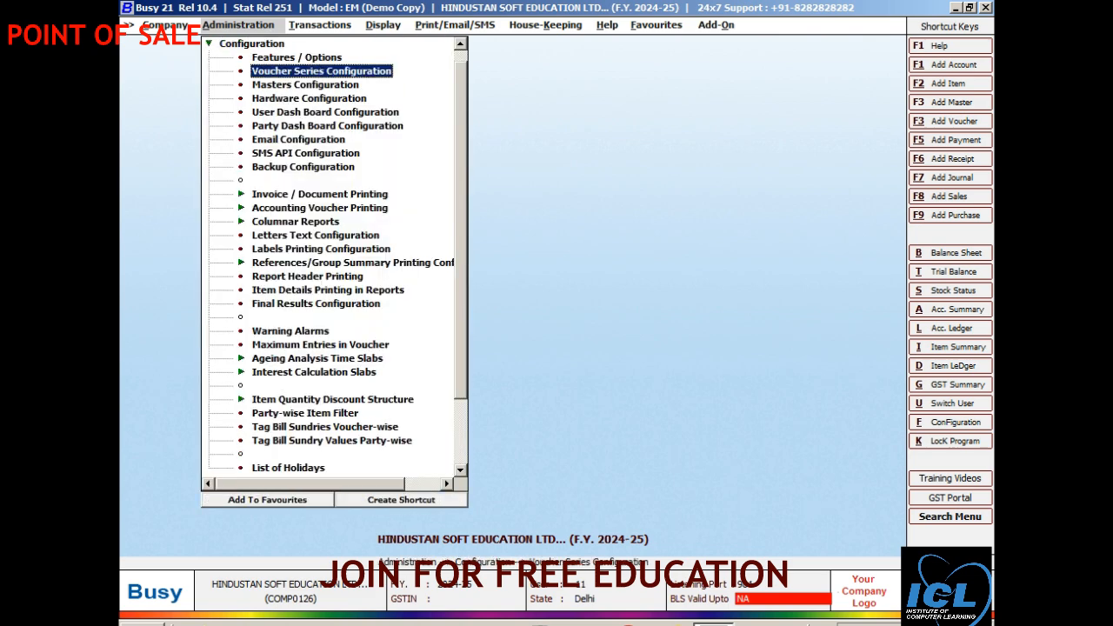
key("Return")
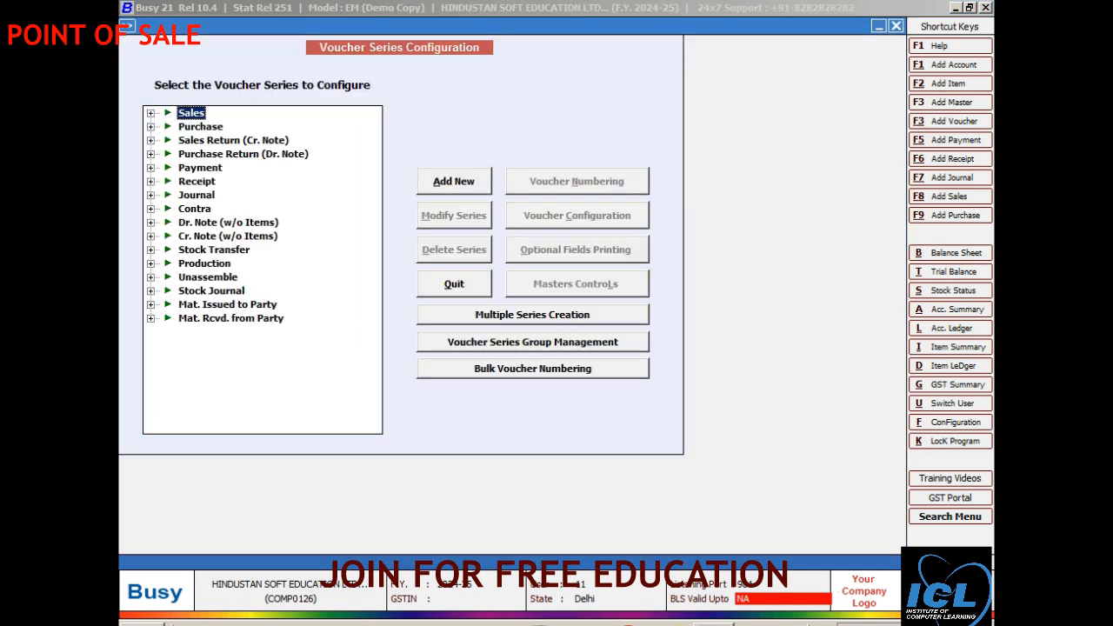
Step: Check the existing Sales series, then add a new Sales voucher series named Pos
key("Right")
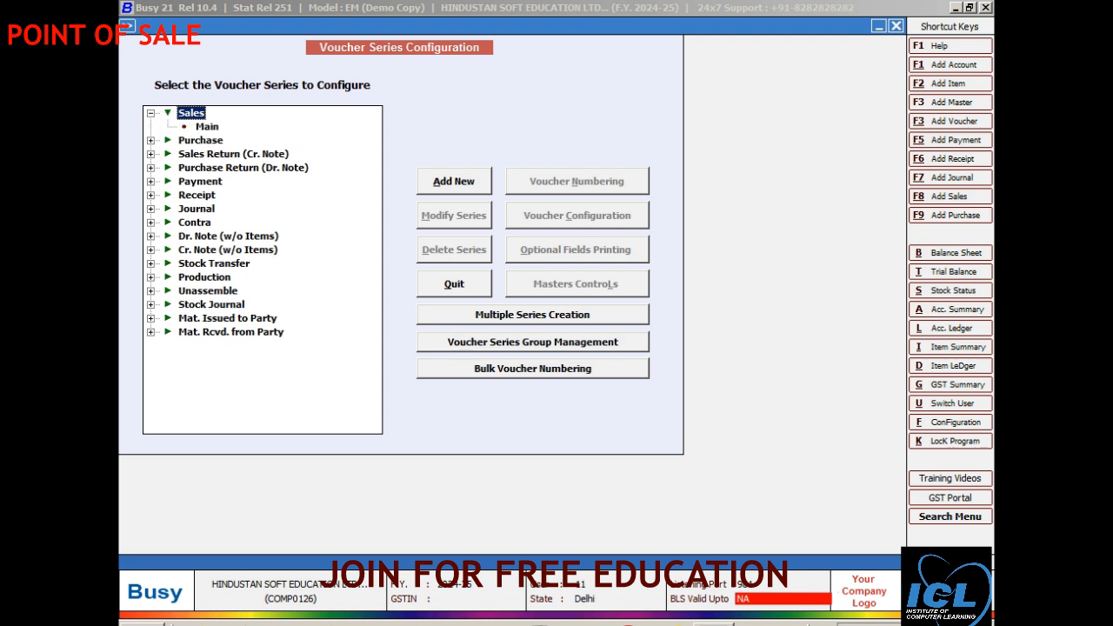
key("Down")
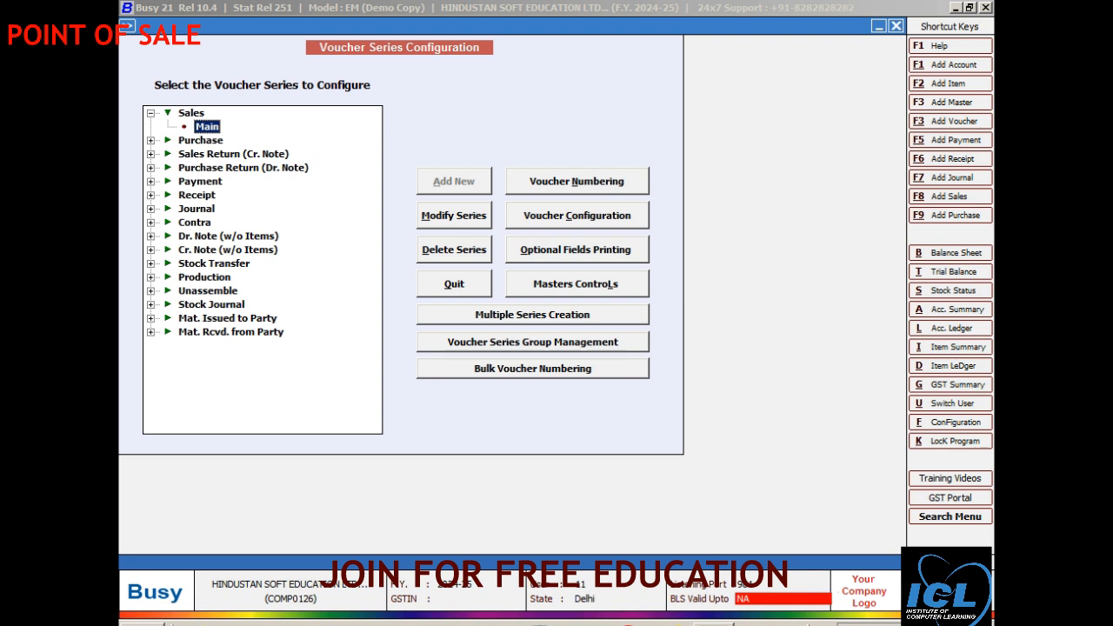
key("Left")
key("Left")
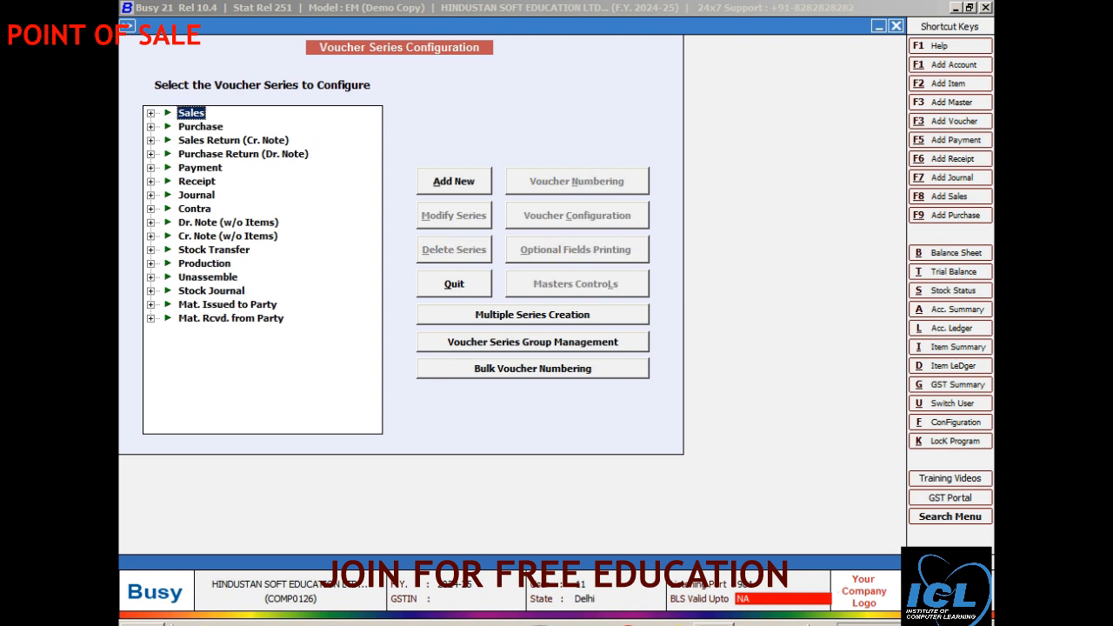
key("Tab")
key("Return")
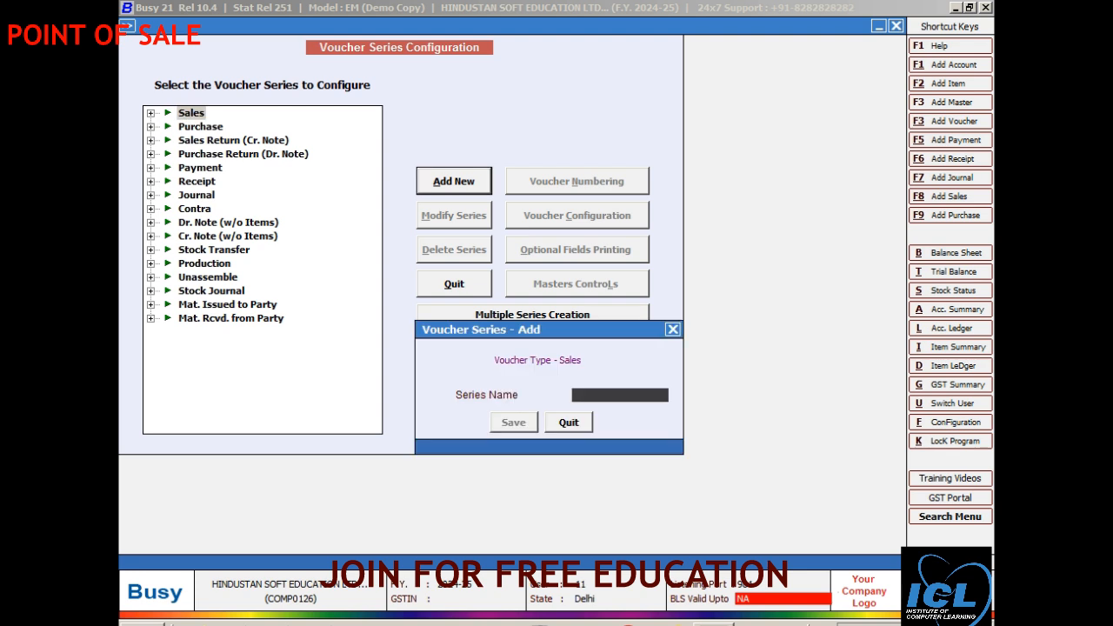
type("os")
key("Return")
left_click(845, 623)
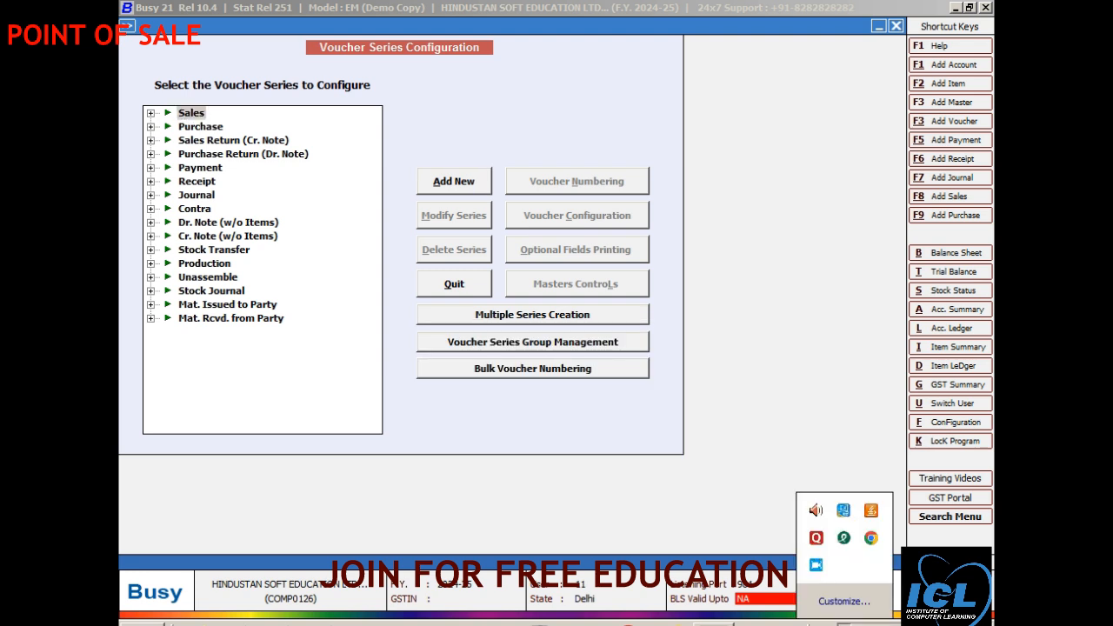
left_click(844, 623)
left_click(844, 624)
left_click(844, 623)
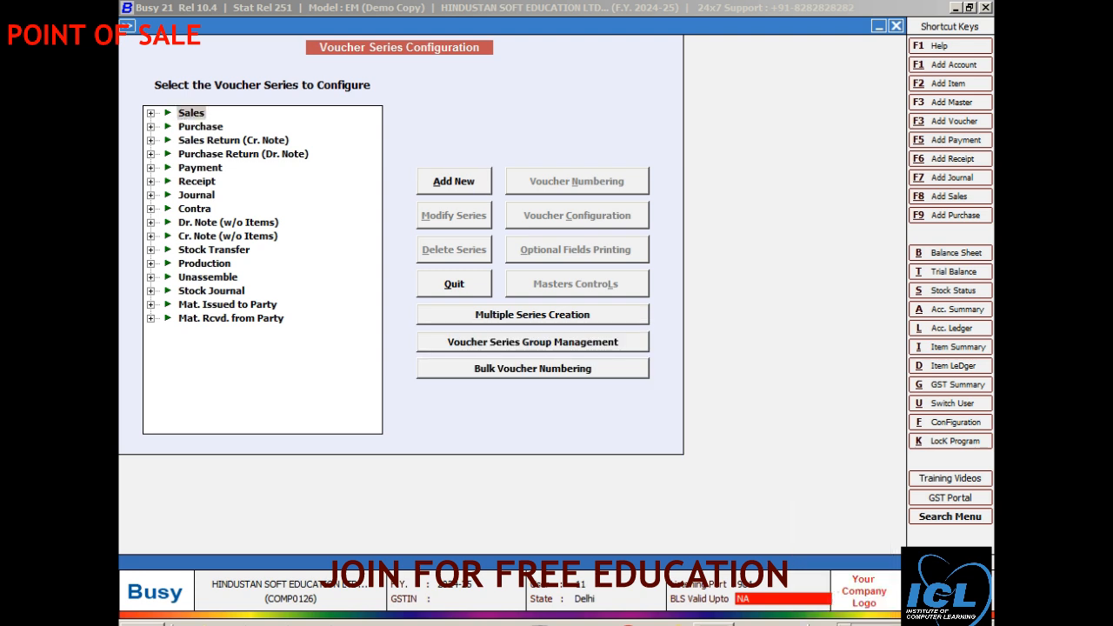
Step: Open the voucher configuration of the Pos sales series and keep Simple Discount, % of Price as its discount structure
left_click(150, 113)
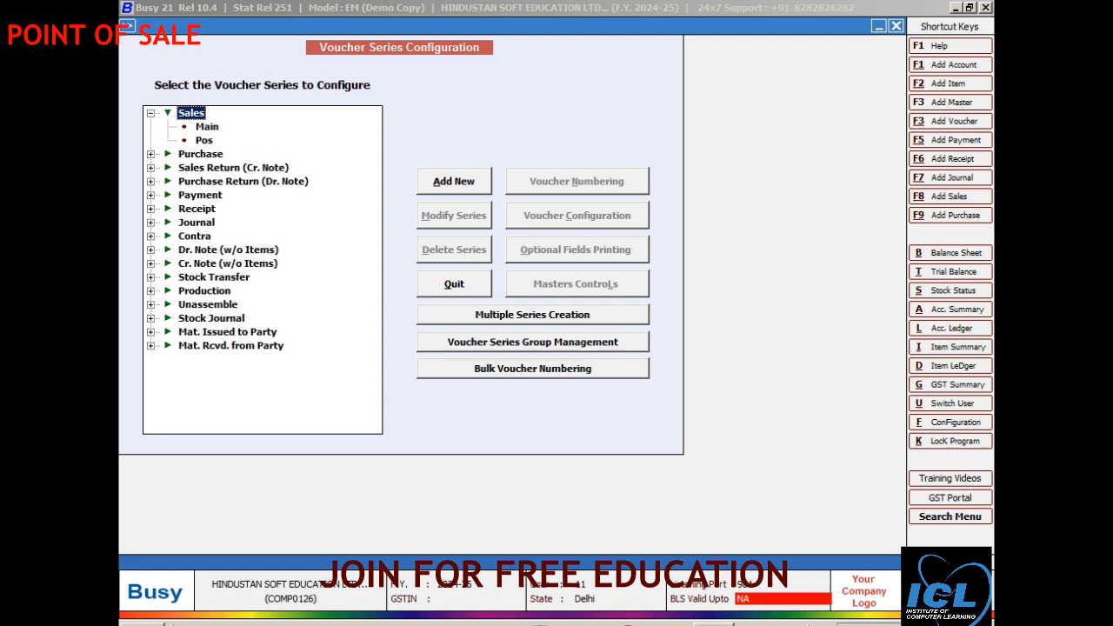
left_click(204, 140)
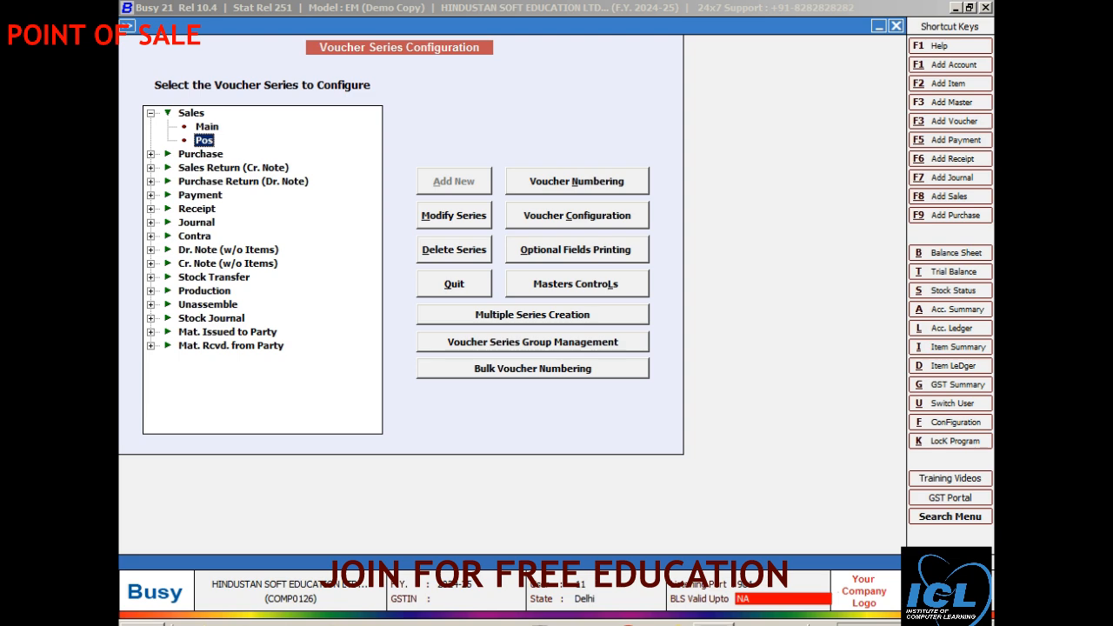
left_click(577, 215)
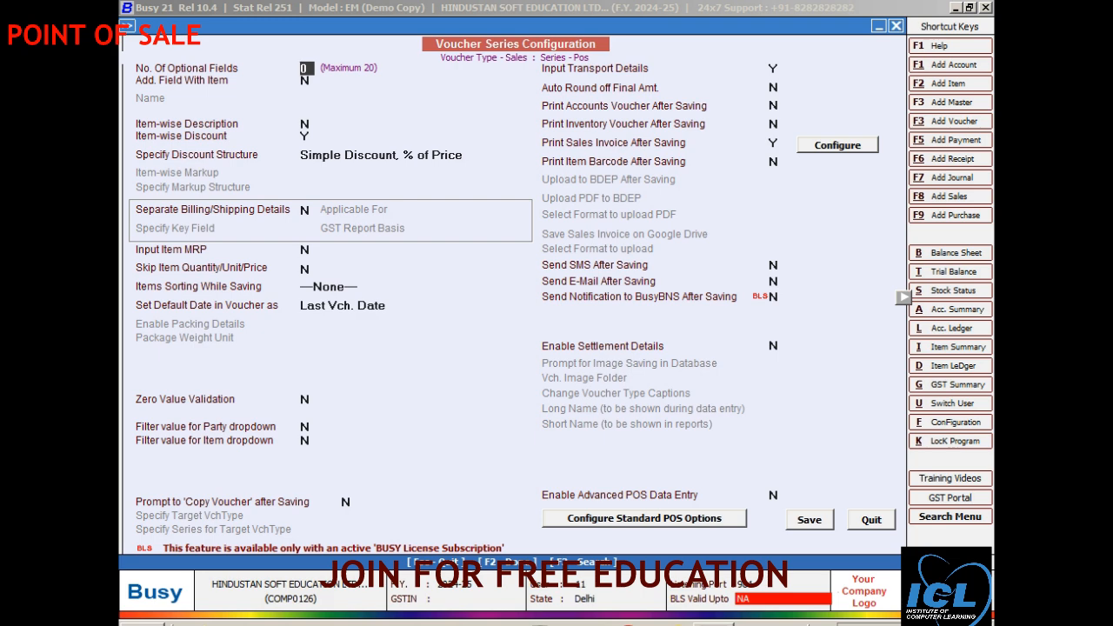
key("Return")
key("Return")
key("Return")
key("Return")
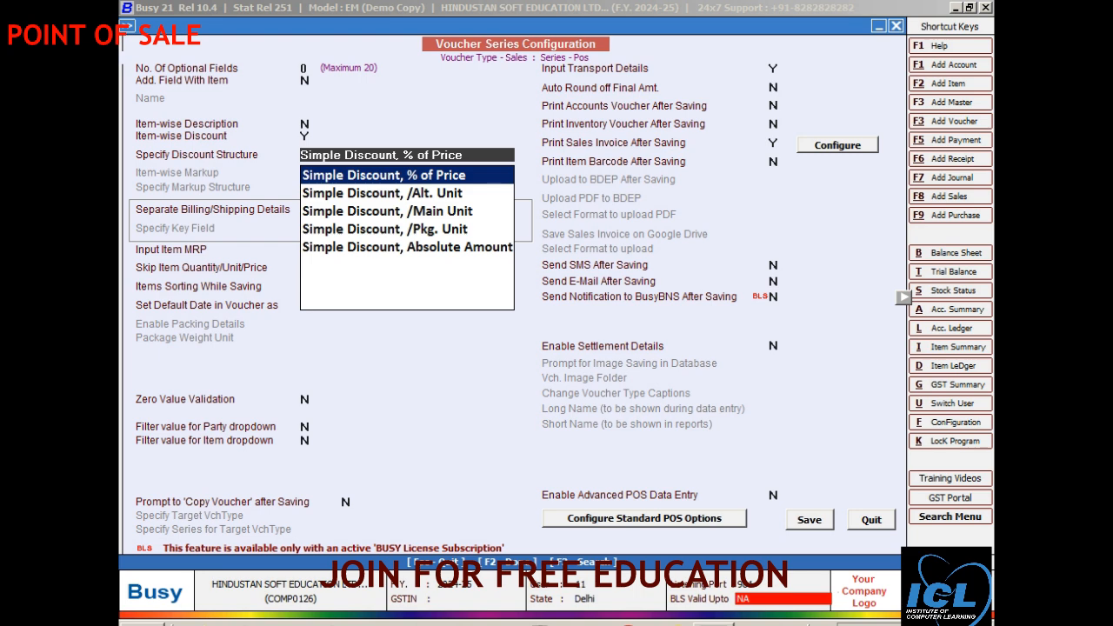
key("Return")
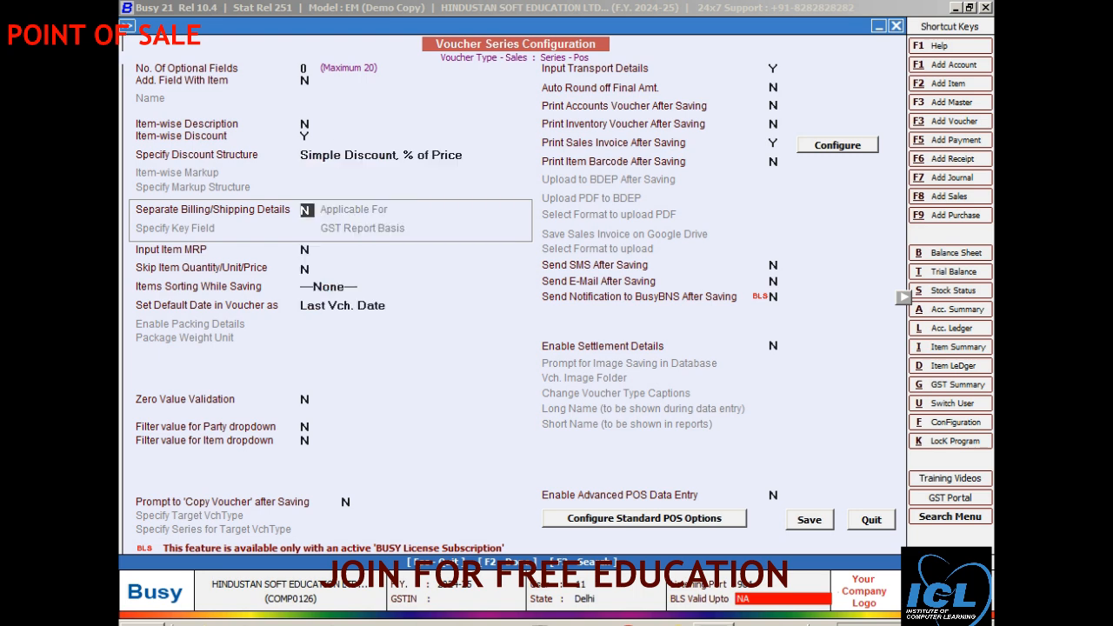
Step: Enable Zero Value Validation for the Pos series and disallow a zero item main quantity
key("Return")
key("Return")
key("Return")
key("Return")
key("Return")
key("y")
key("Return")
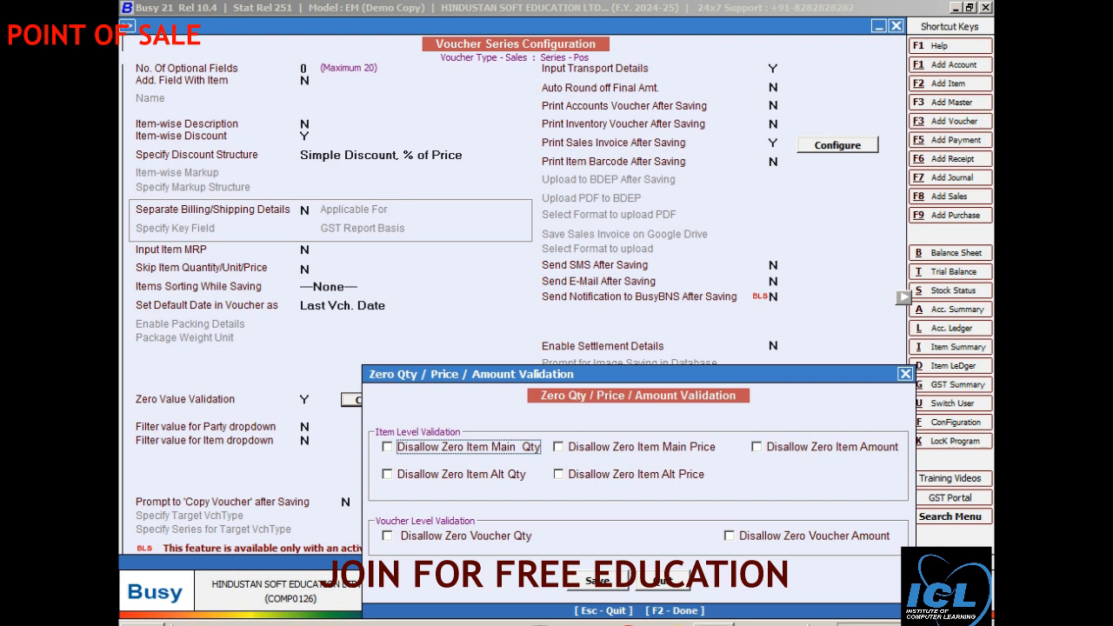
key("space")
key("F2")
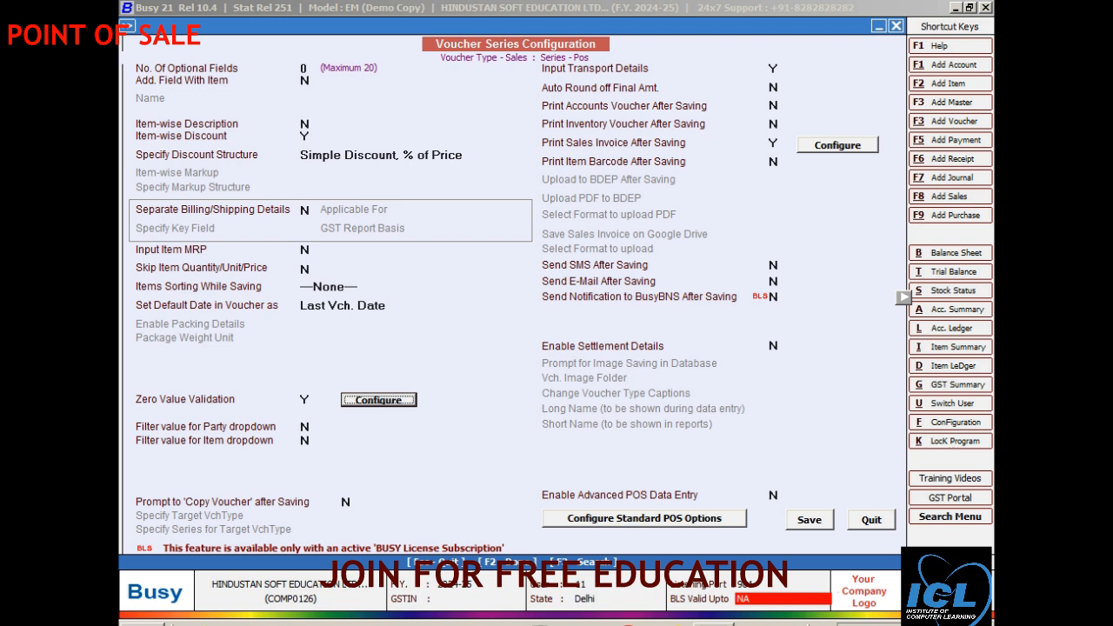
Step: Enable automatic rounding off of the final amount with the Automatic rounding mode
left_click(773, 88)
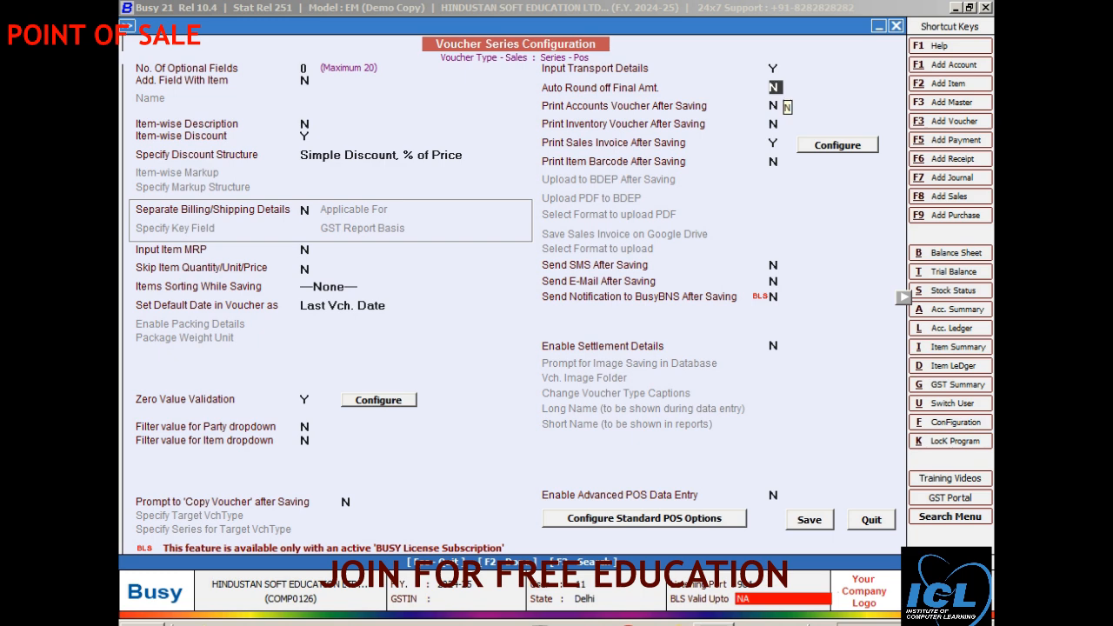
type("Y")
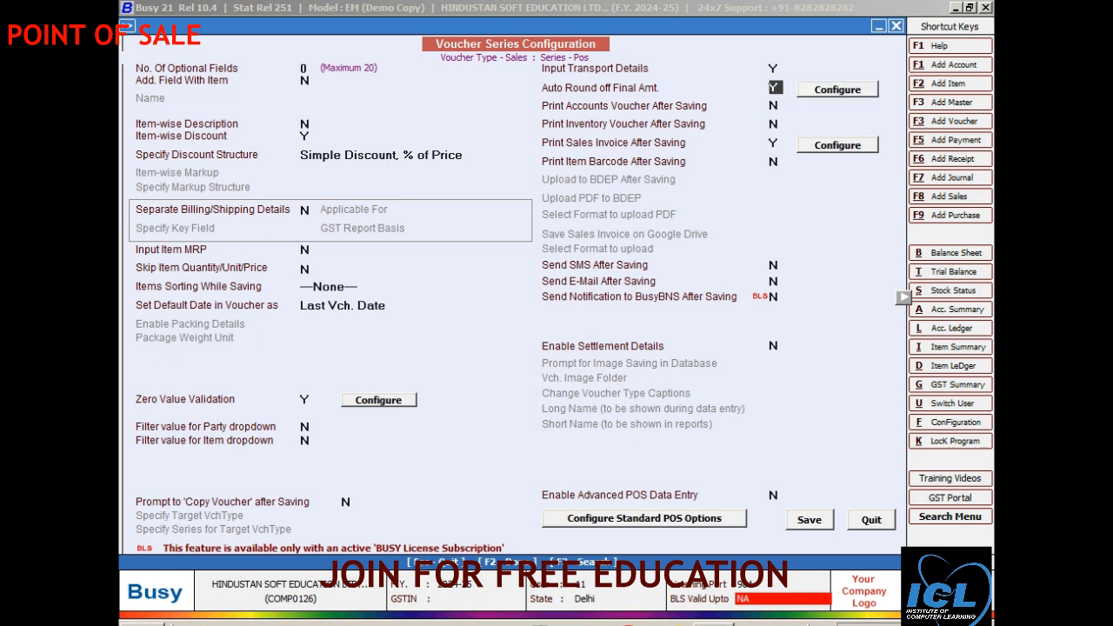
key("Return")
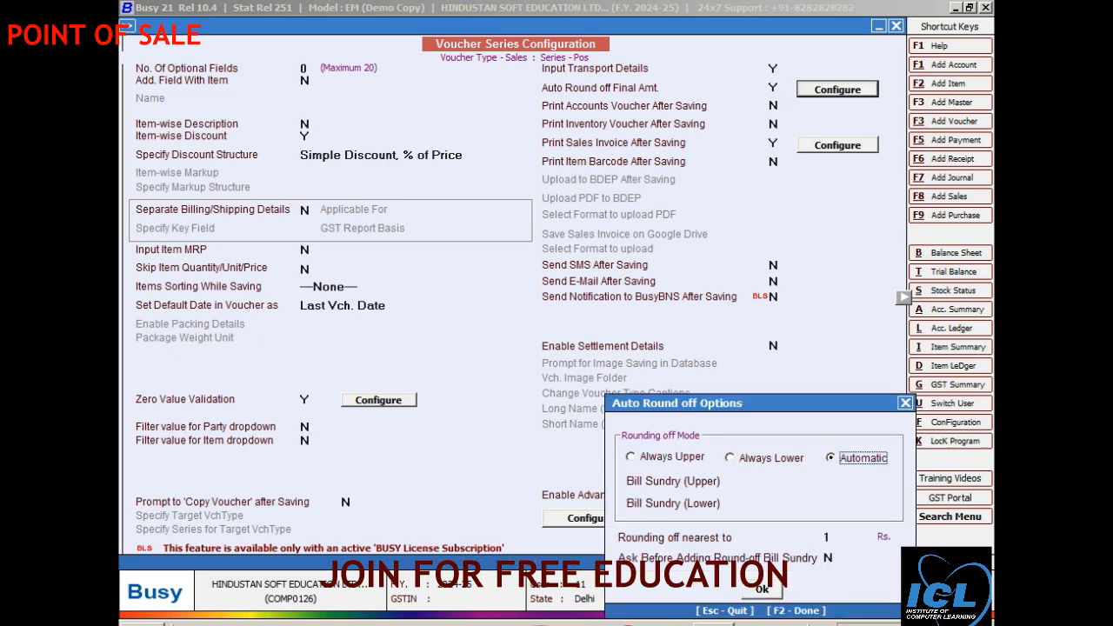
key("Right")
key("Right")
key("Right")
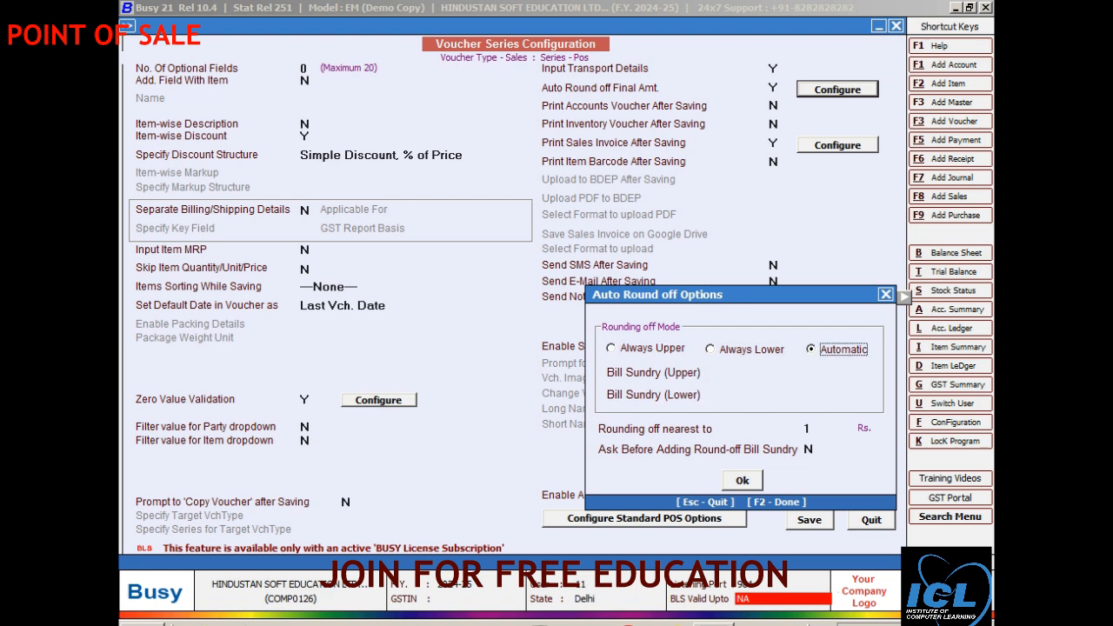
key("Return")
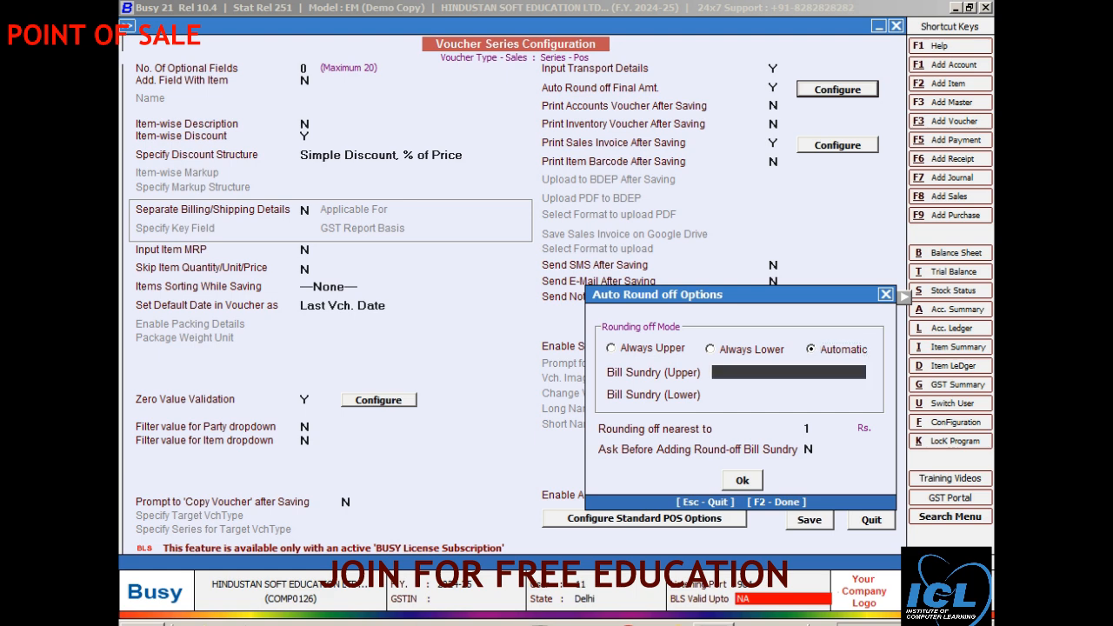
Step: Assign Rounded Off (+) as upper and Rounded Off (-) as lower bill sundry, rounding to the nearest Rs. 1 without asking first
type("u")
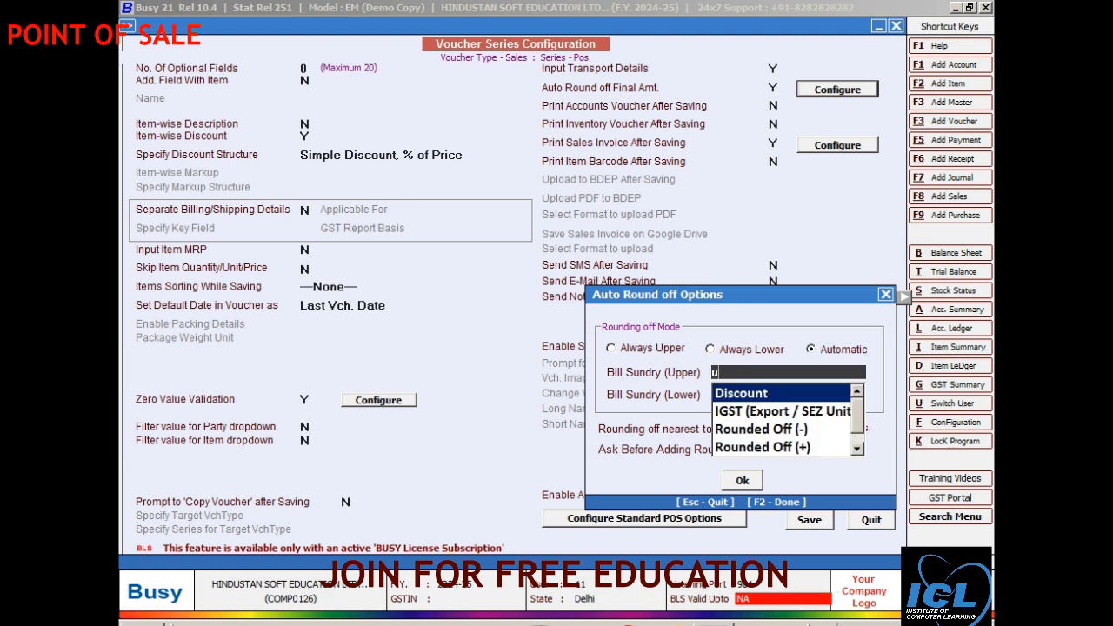
key("BackSpace")
type("ro")
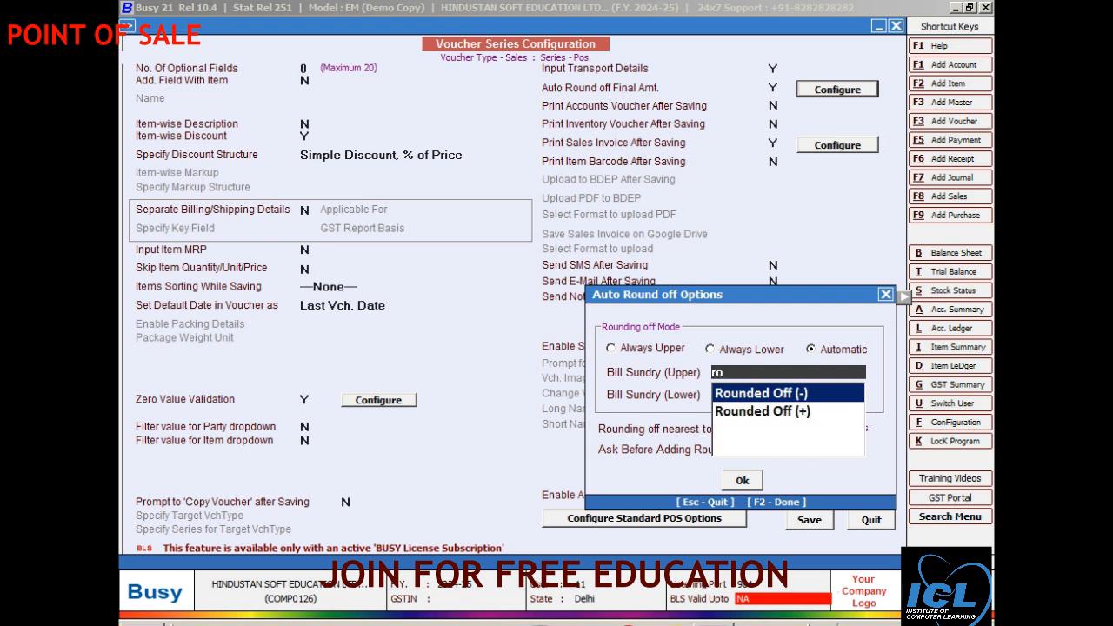
key("Down")
key("Return")
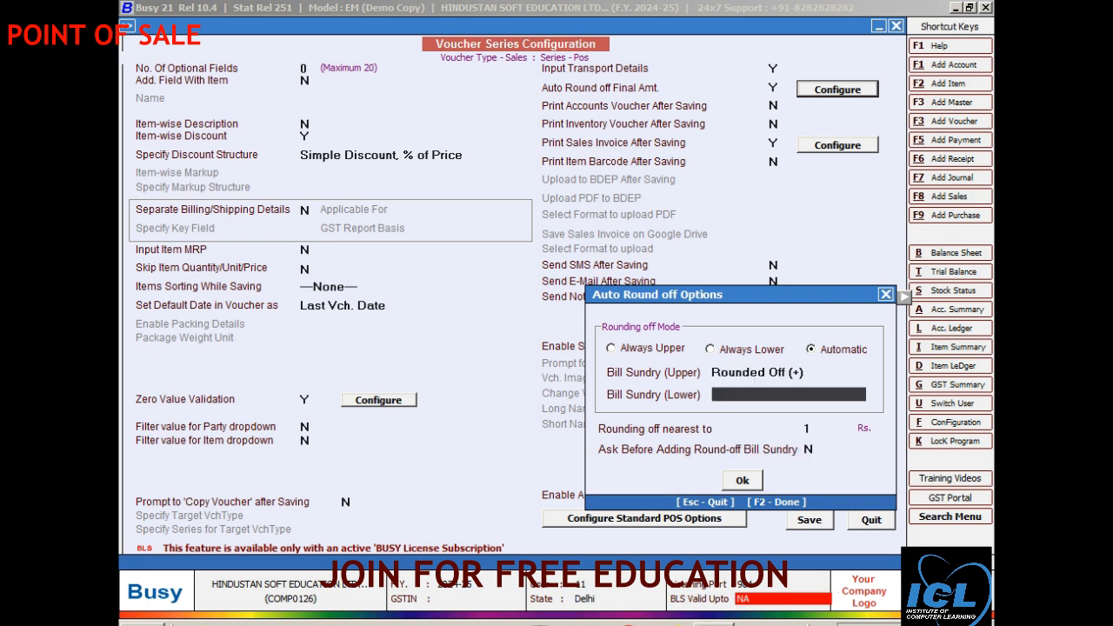
type("ro")
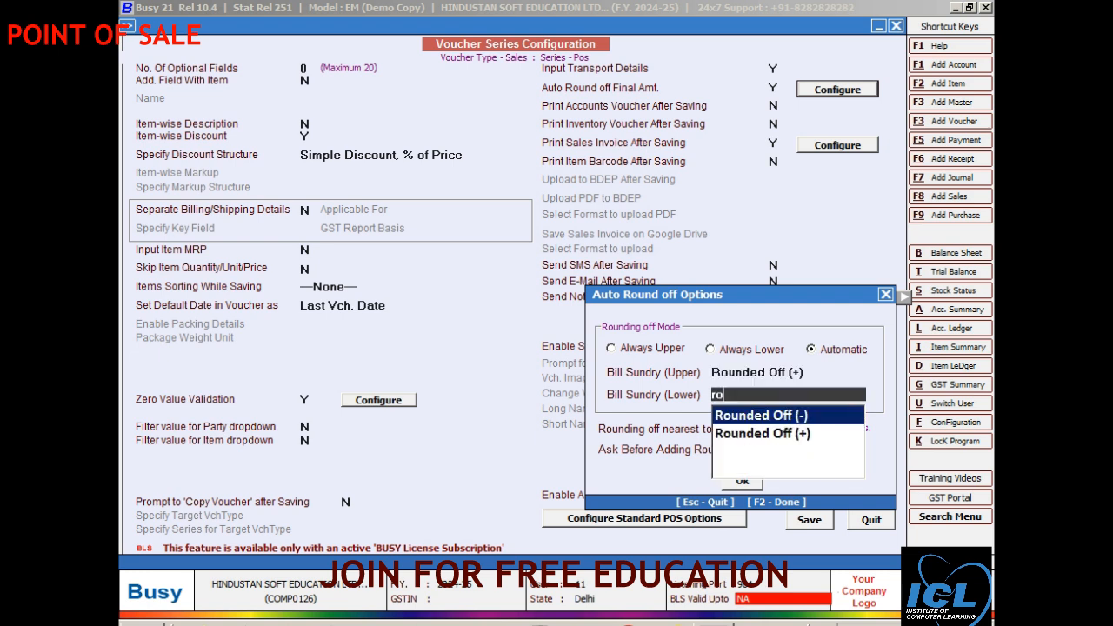
key("Return")
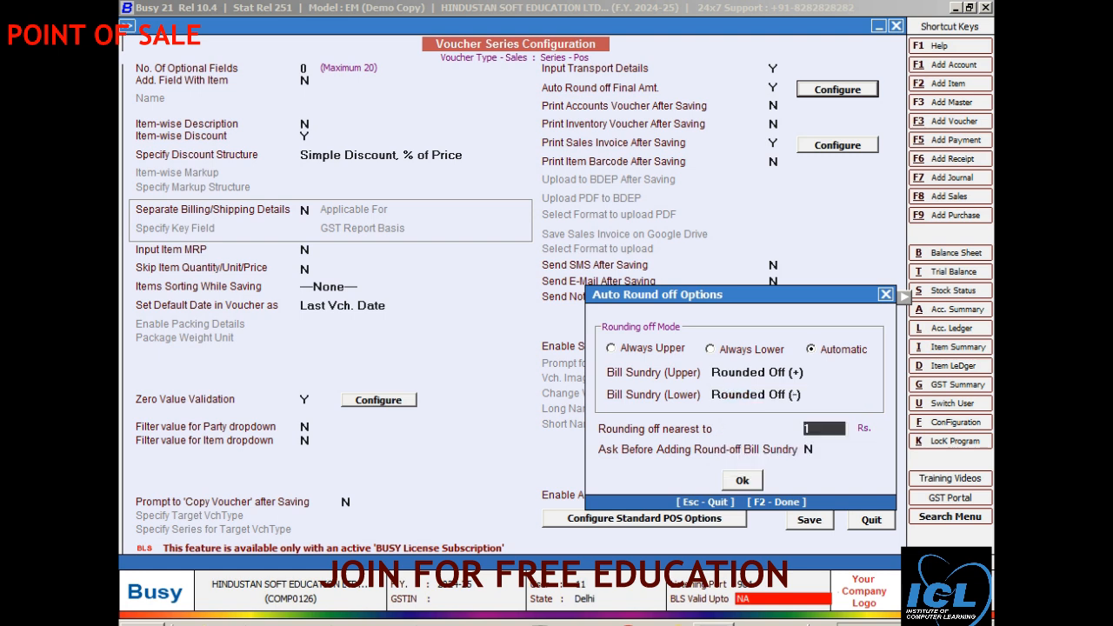
key("Return")
key("Return")
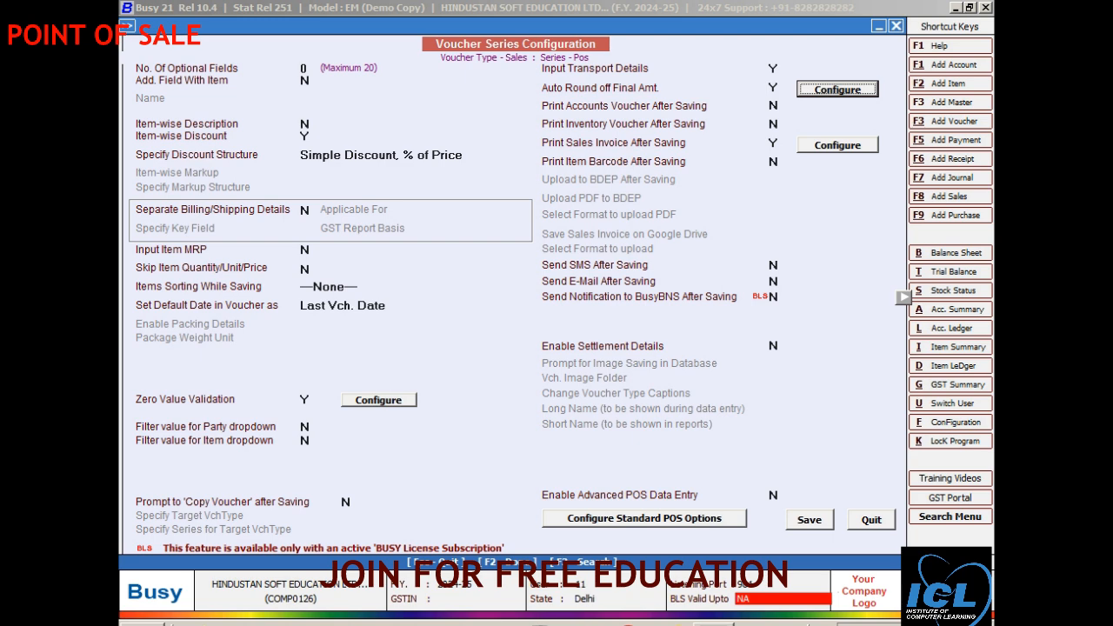
Step: Enable Advanced POS Data Entry for the Pos series and open its advanced POS options
left_click(774, 496)
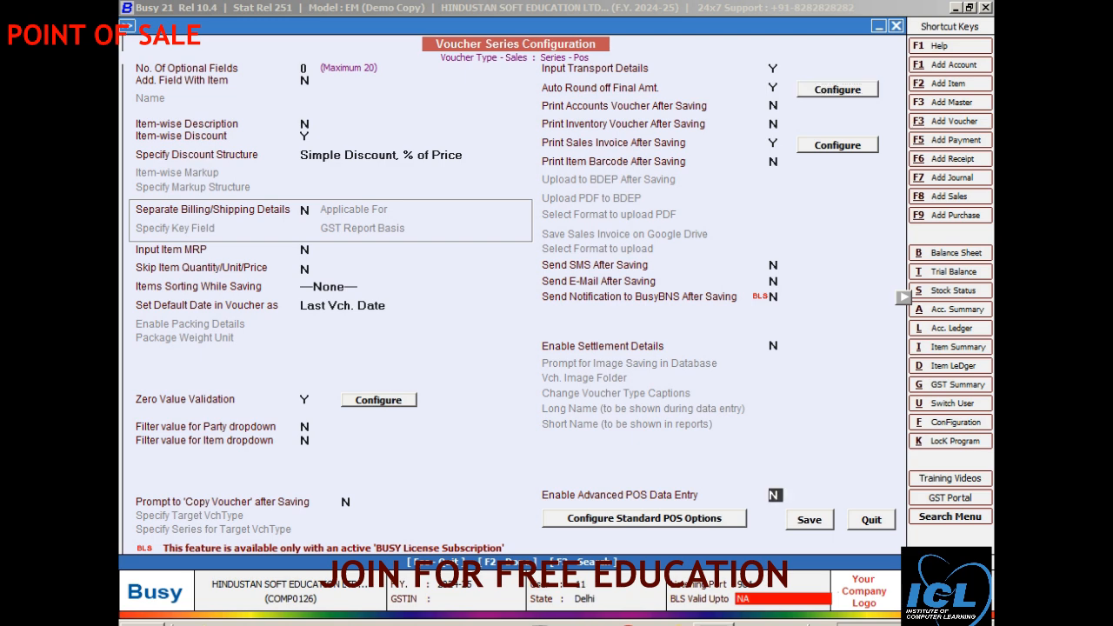
type("y")
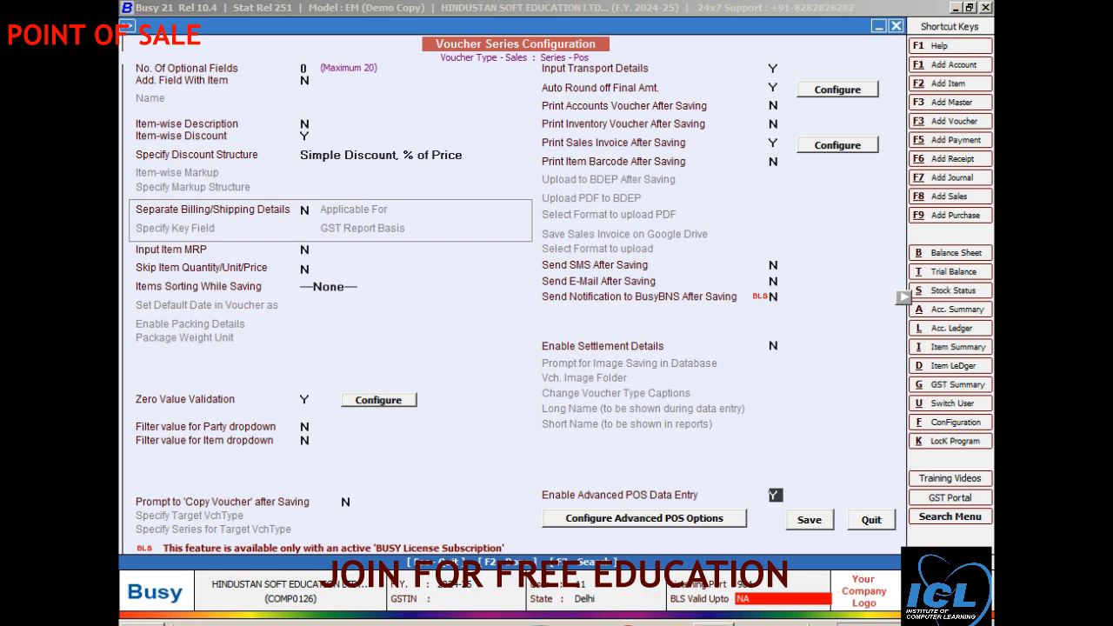
key("Return")
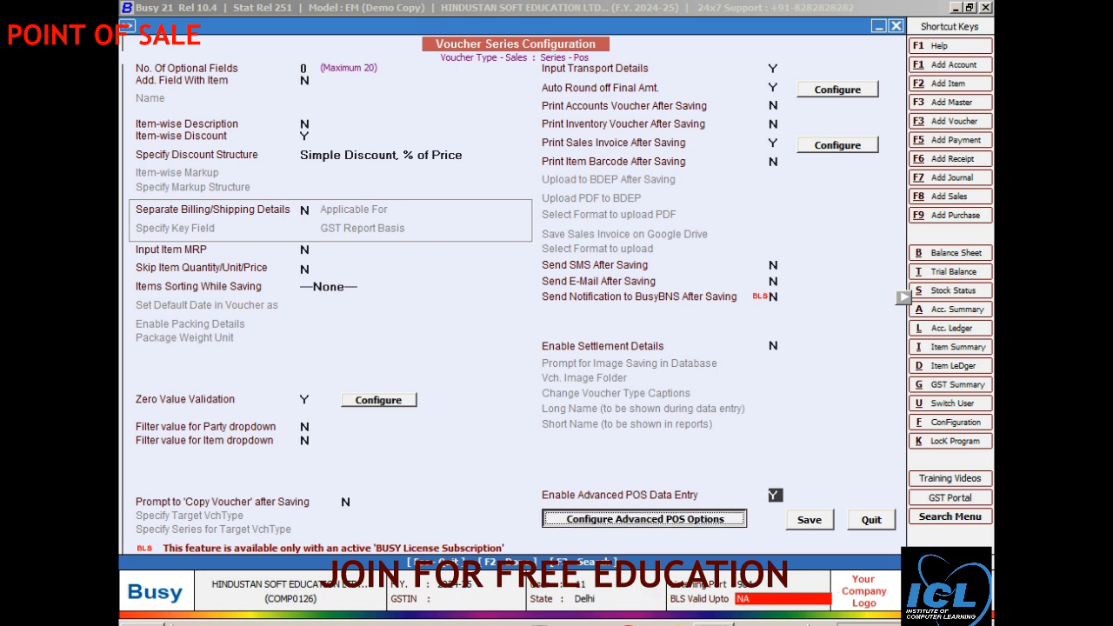
key("Return")
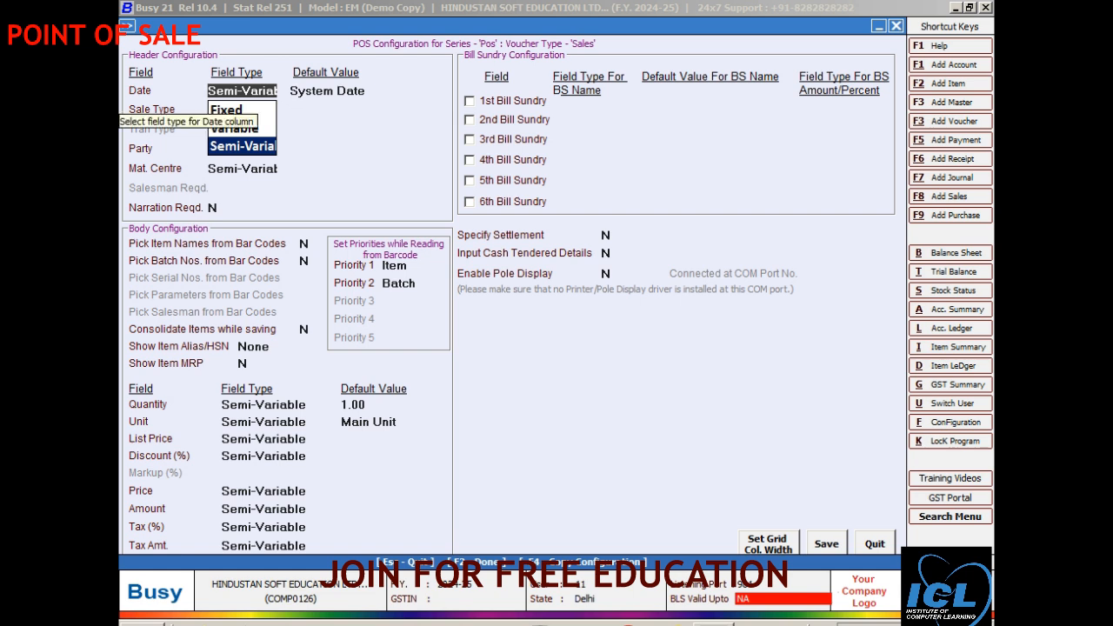
Step: Set the header Date field type to Variable with System Date as its default value
key("Up")
key("Up")
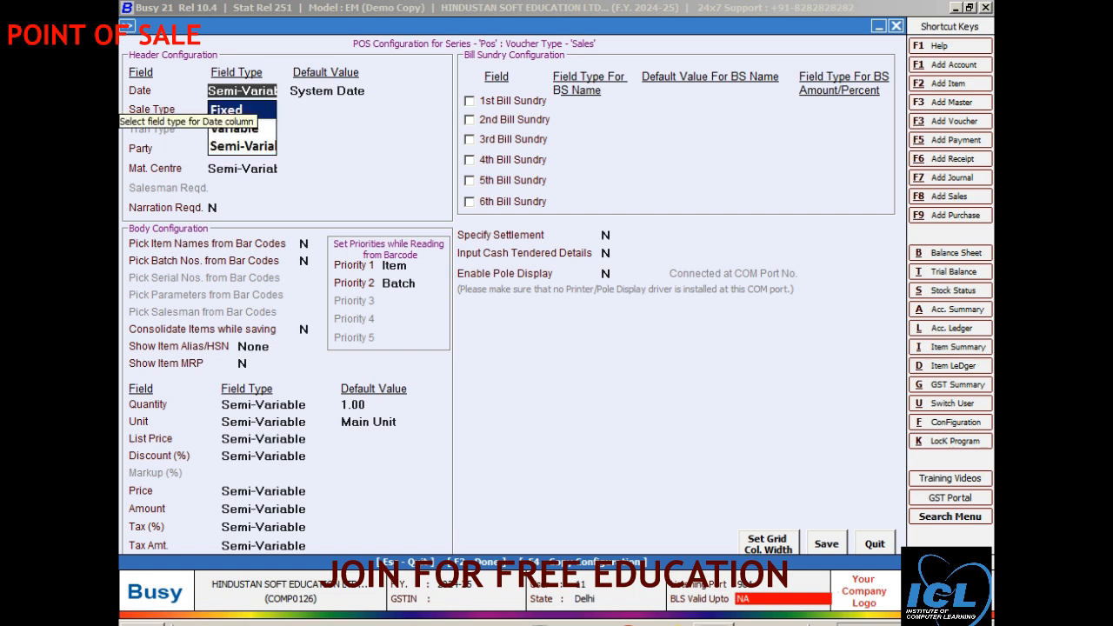
key("Down")
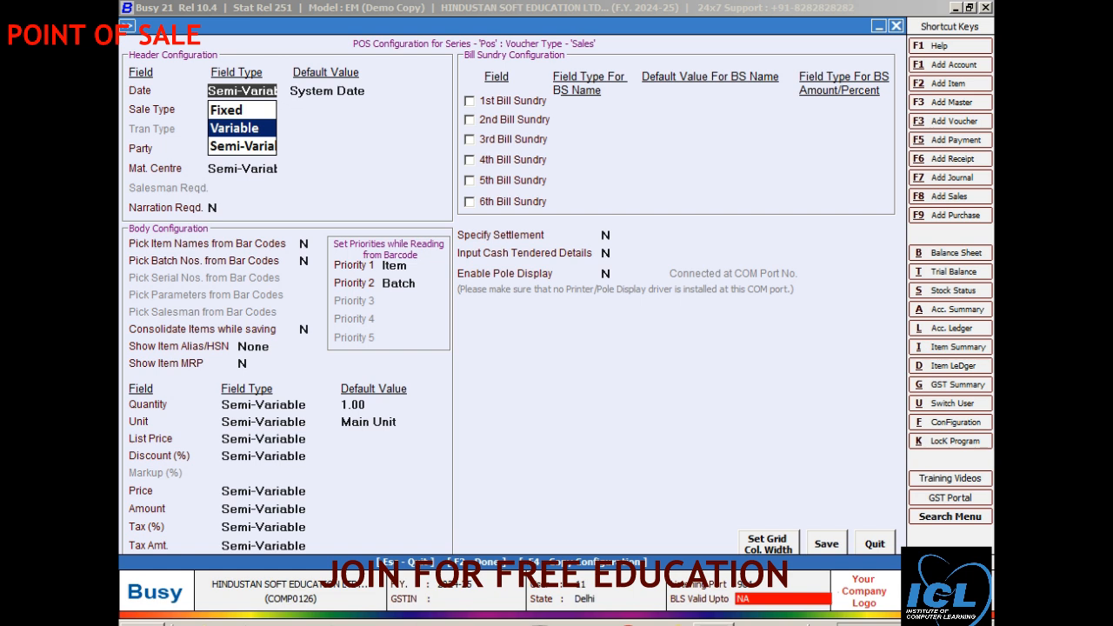
key("Down")
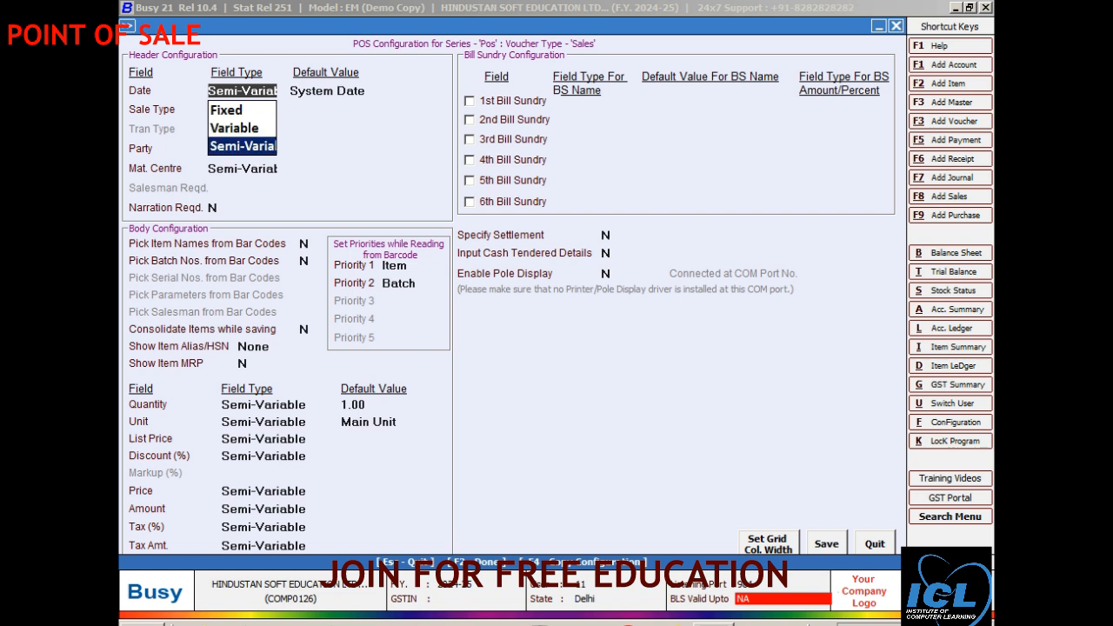
key("Up")
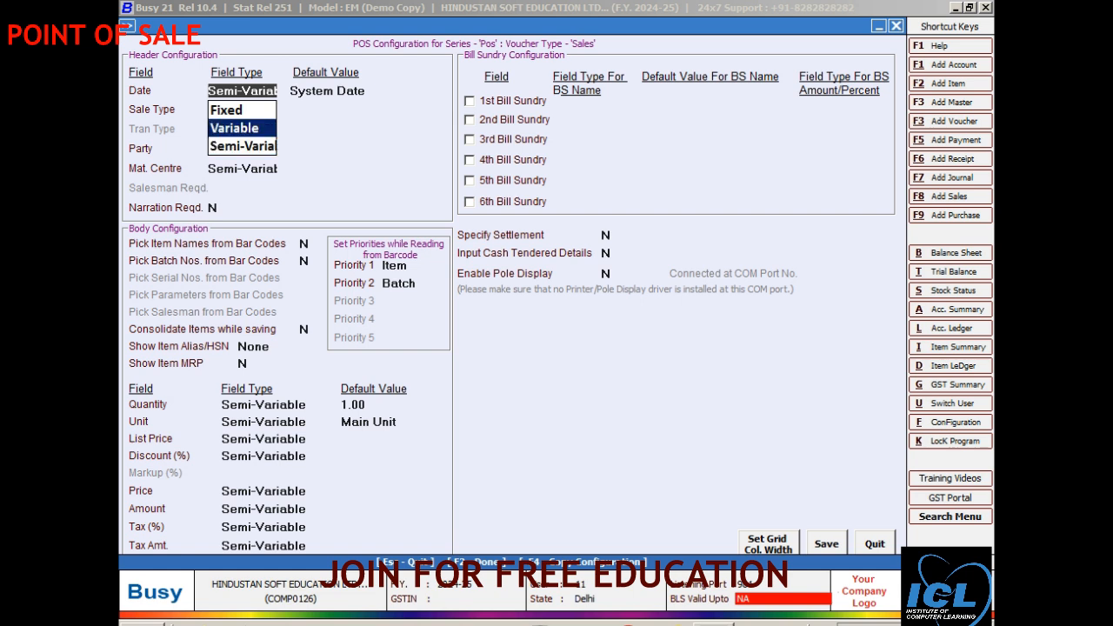
key("Return")
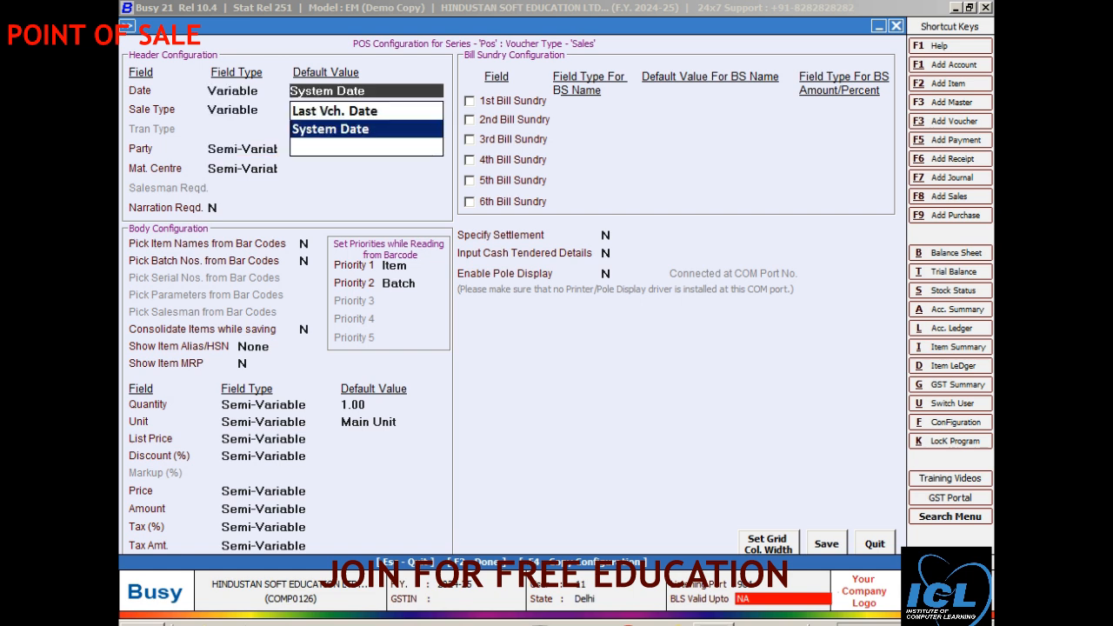
key("Up")
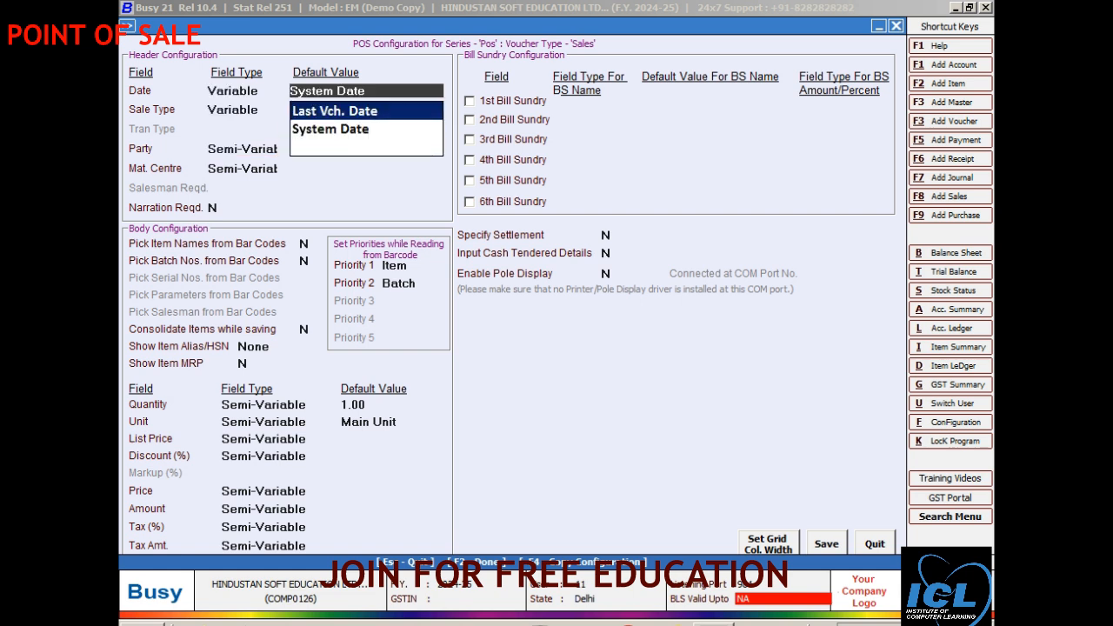
key("Down")
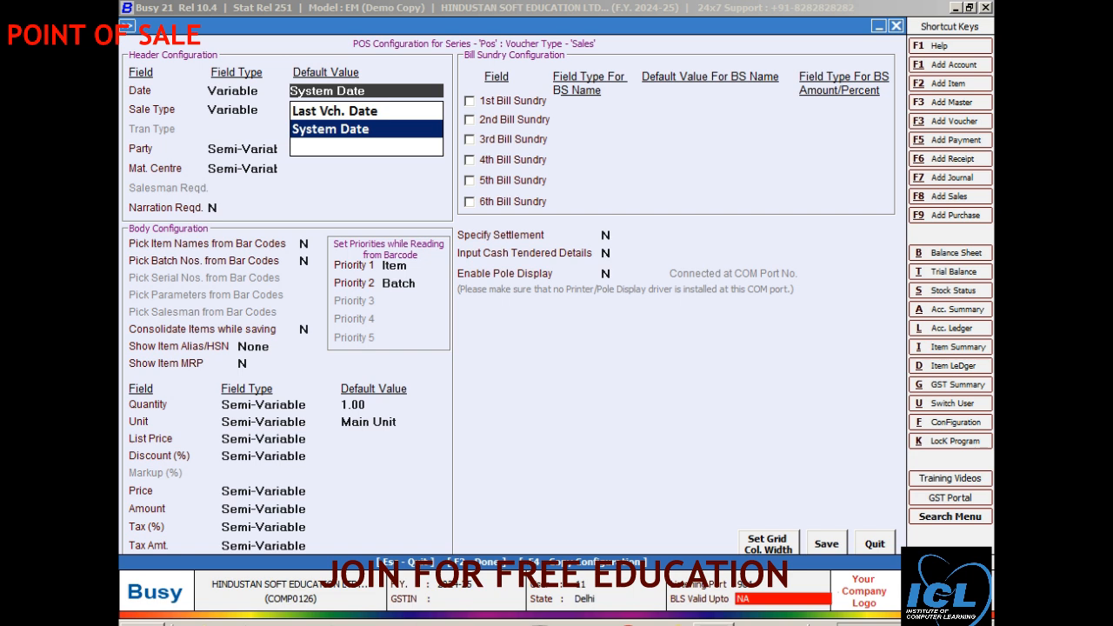
key("Return")
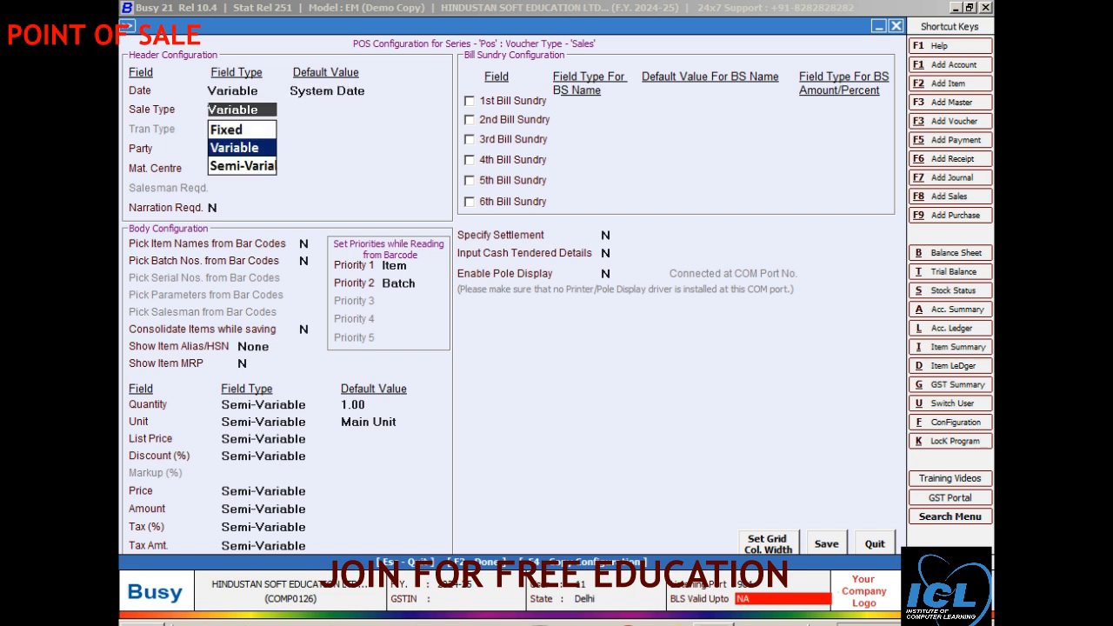
Step: Keep the Sale Type field type as Variable and set its default value to Central-ItemWise
key("Up")
key("Down")
key("Down")
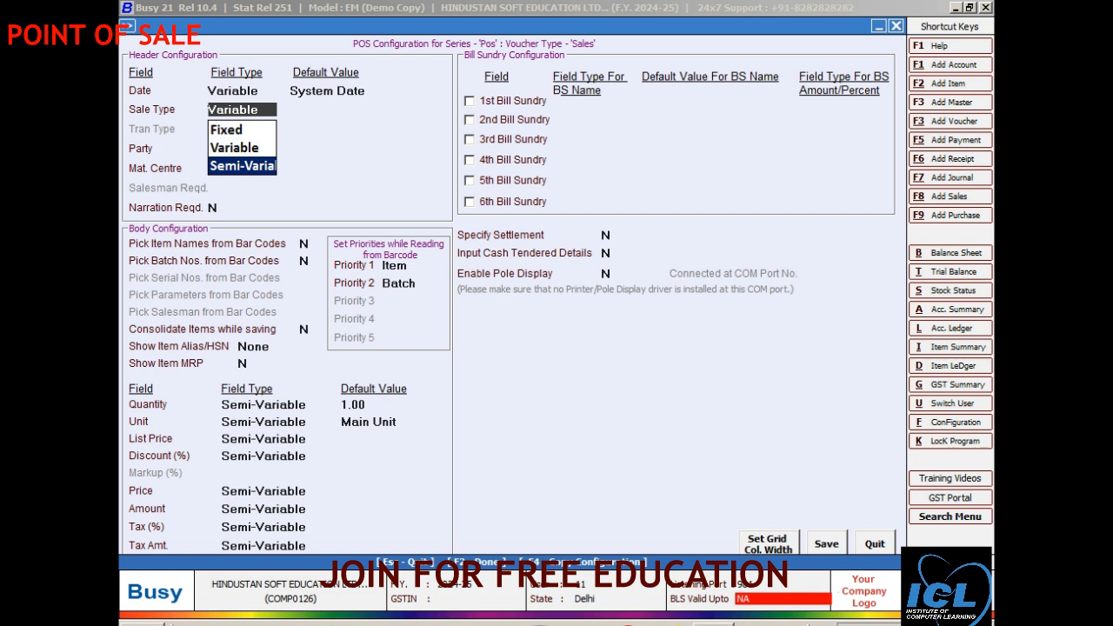
key("Up")
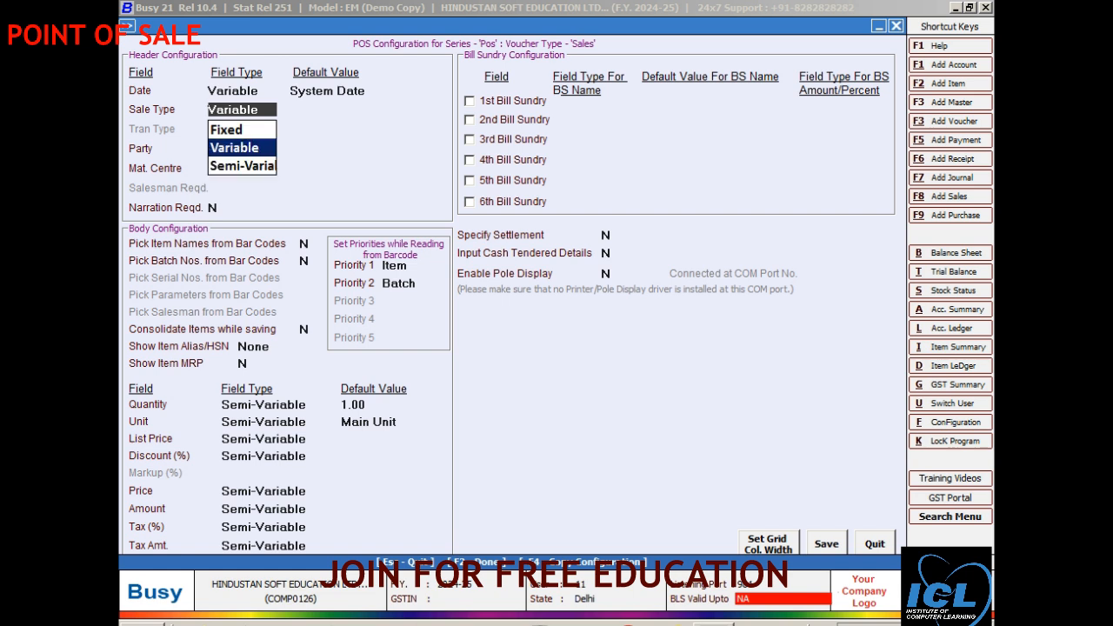
key("Return")
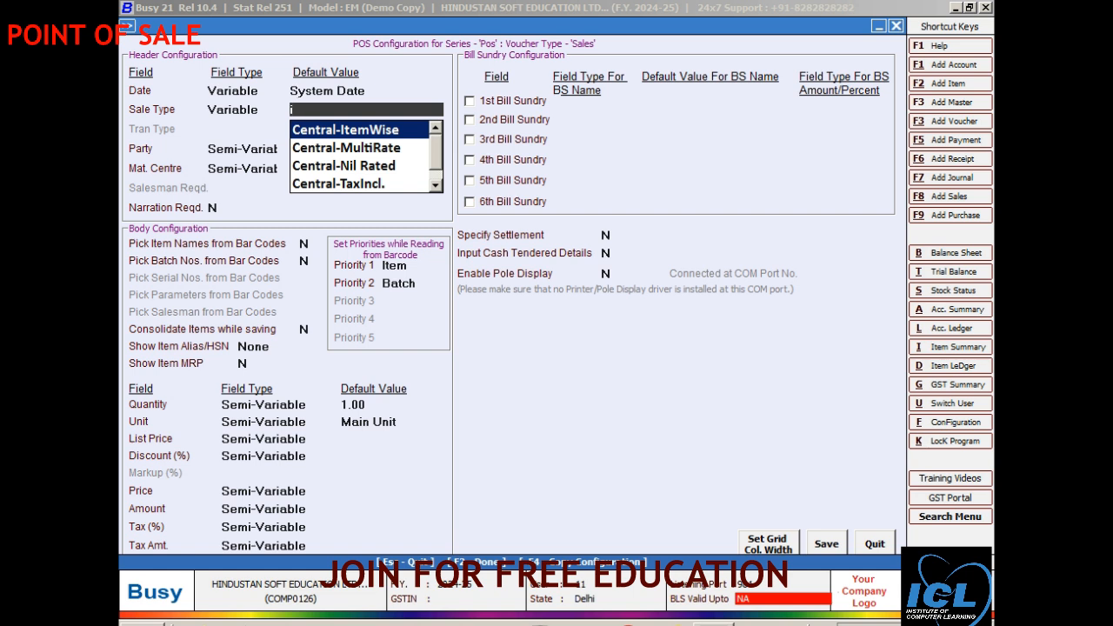
key("Return")
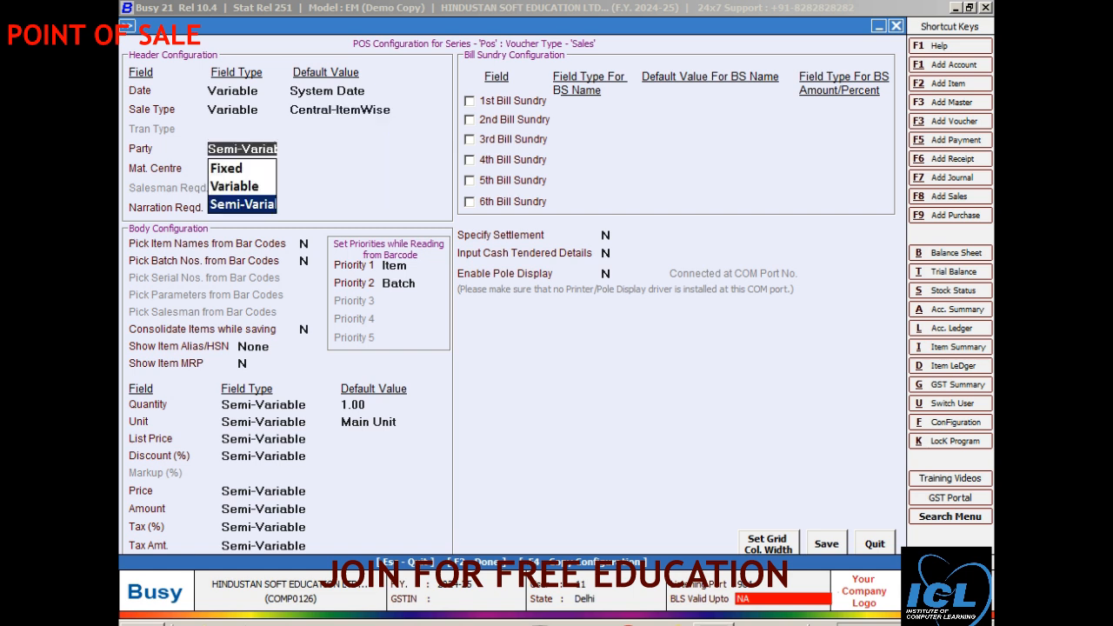
Step: Set the Party field type to Variable with Cash as the default party
key("Up")
key("Return")
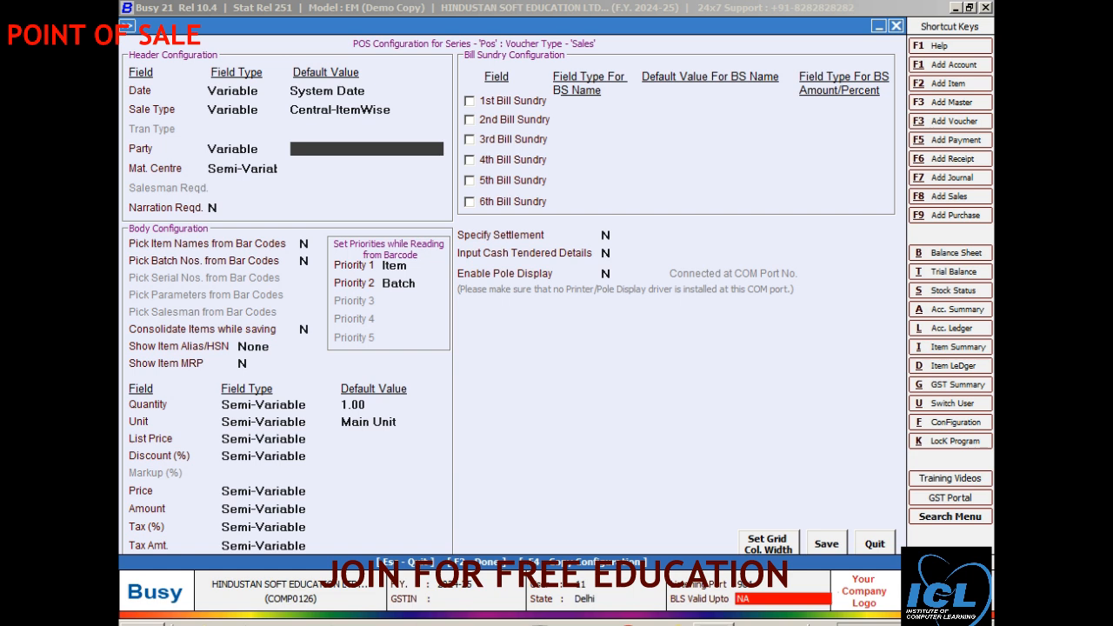
key("Return")
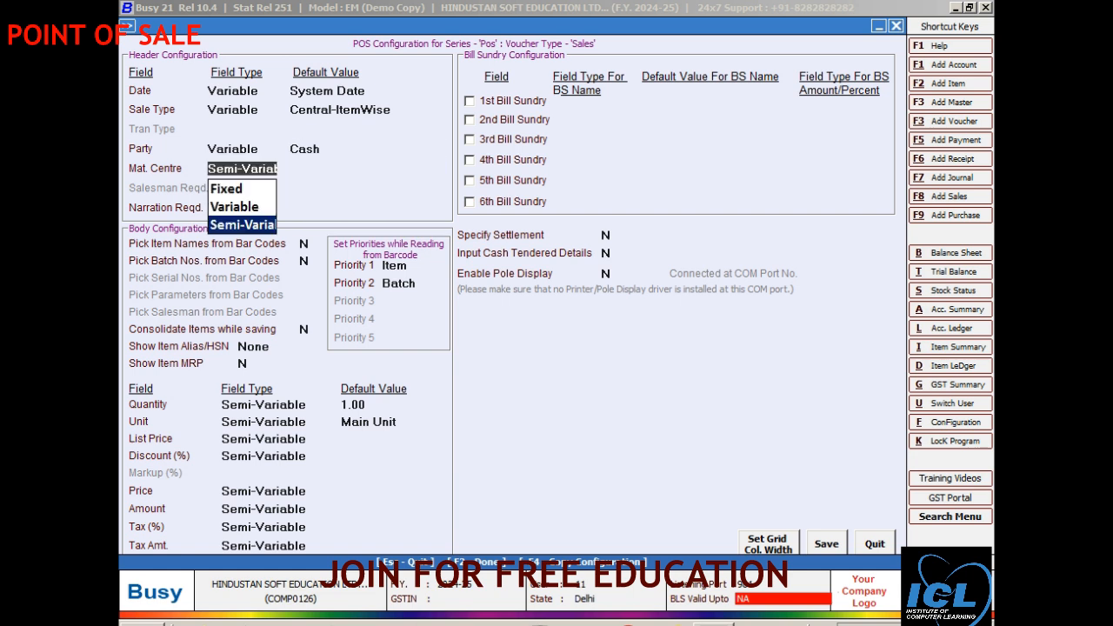
Step: Set the Mat. Centre field type to Variable with DELHI as the default material centre
key("Up")
key("Up")
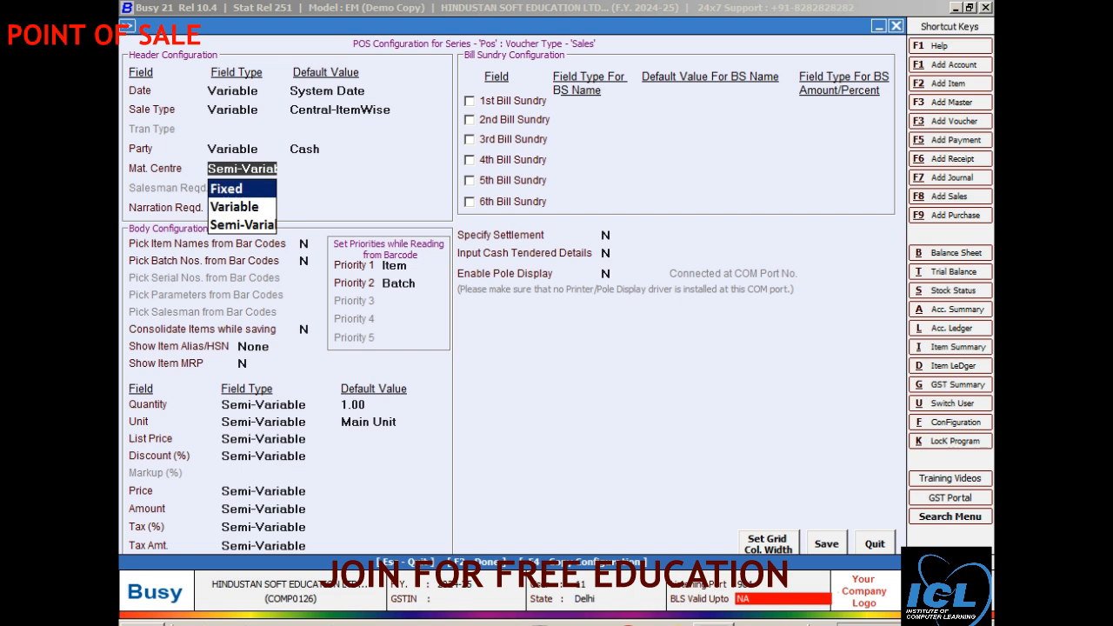
key("Down")
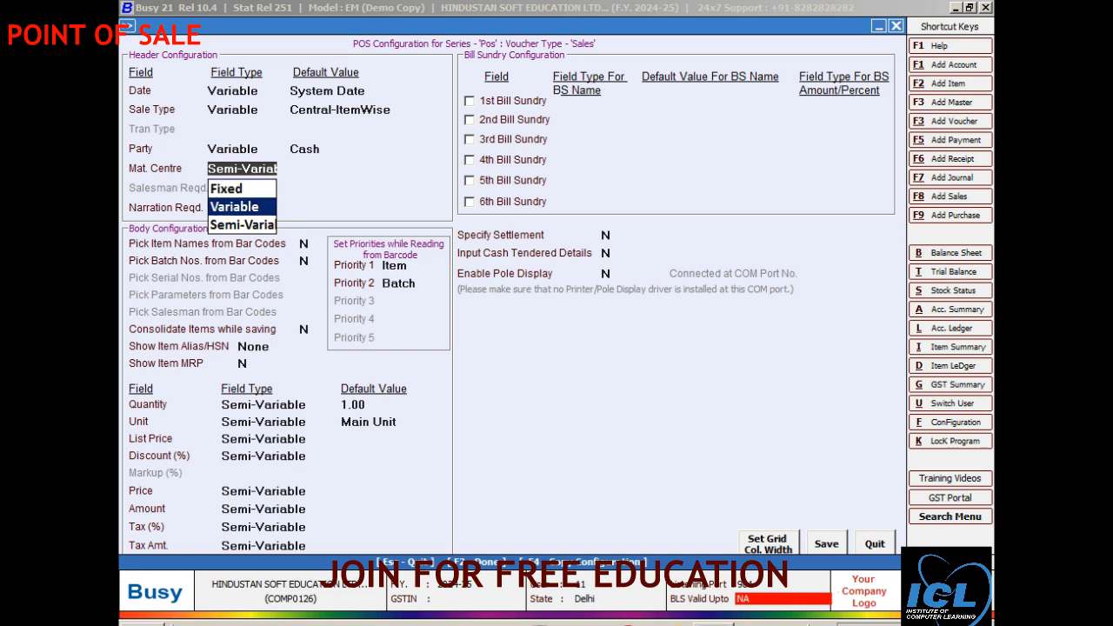
key("Return")
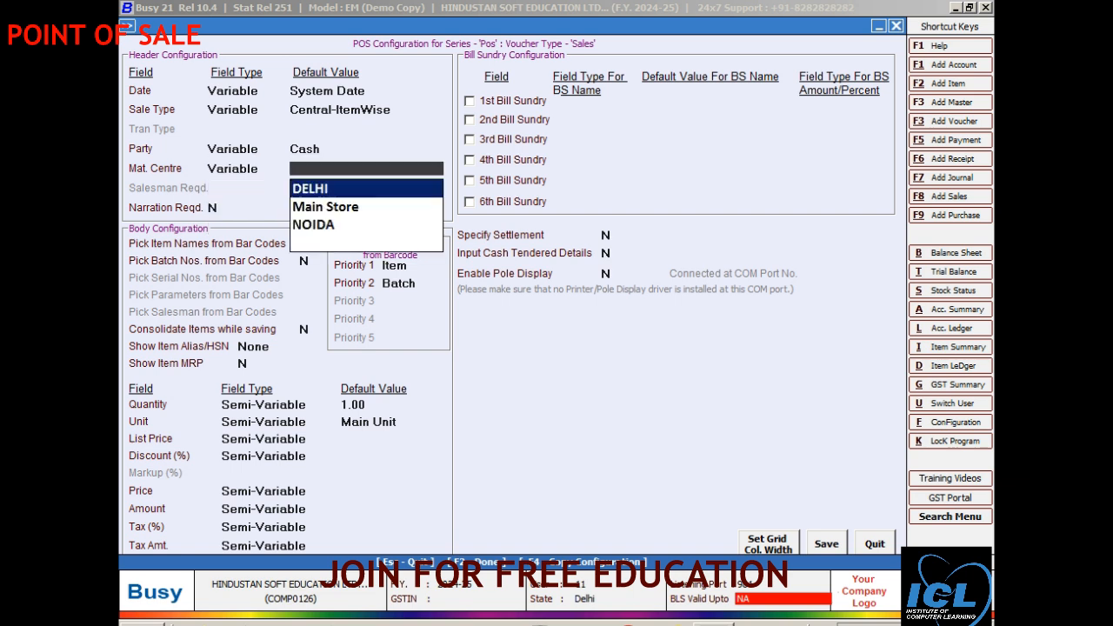
key("Return")
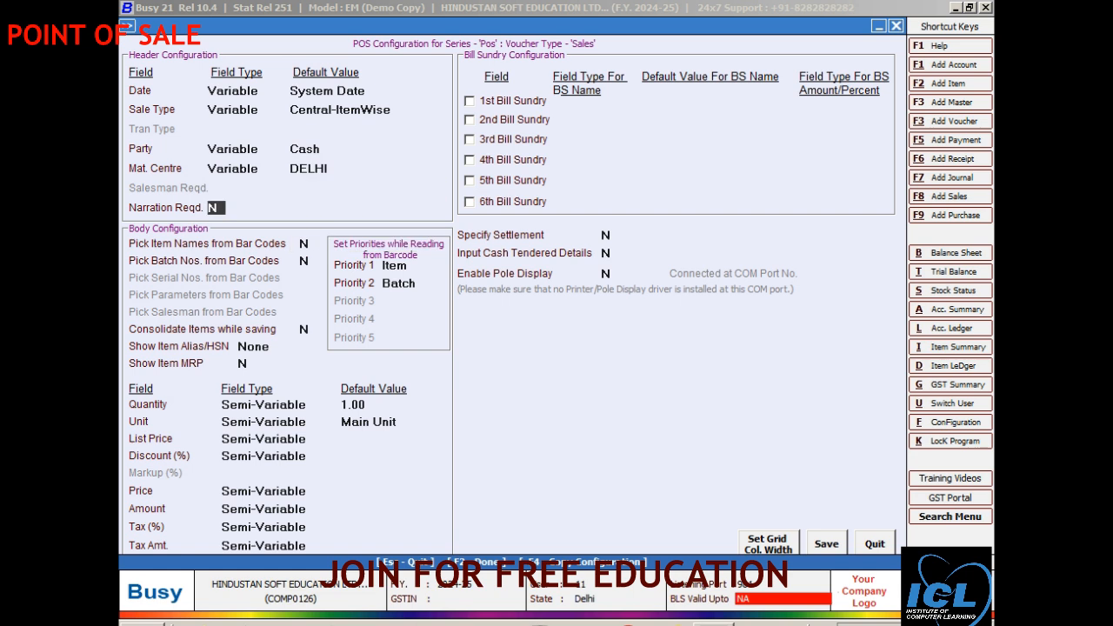
Step: Require narration in the header and set its field type to Variable
type("Y")
key("Return")
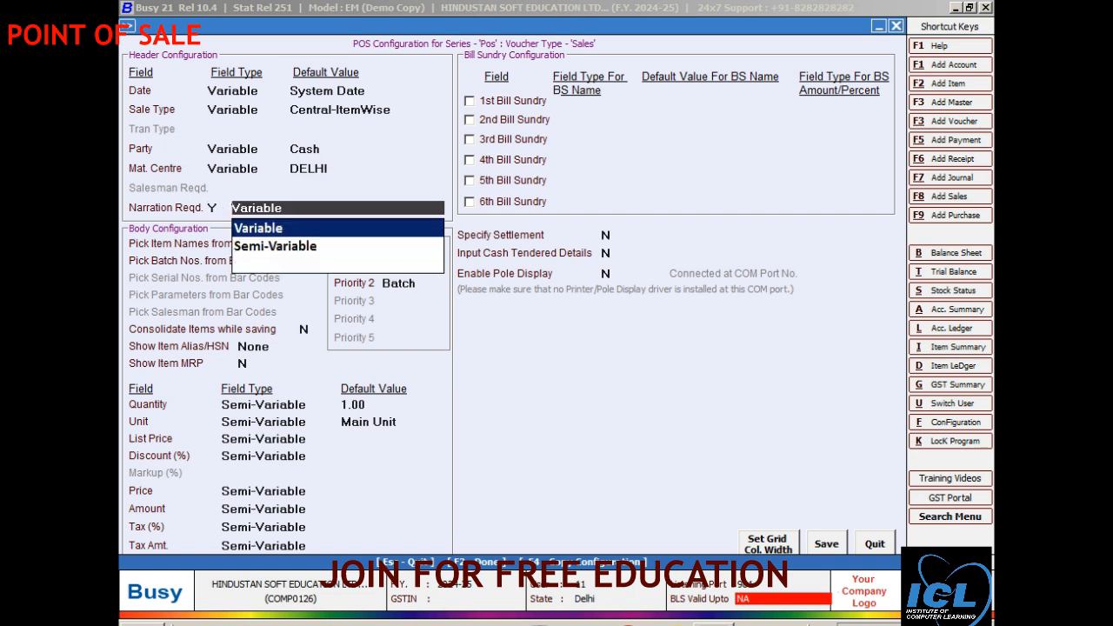
key("Return")
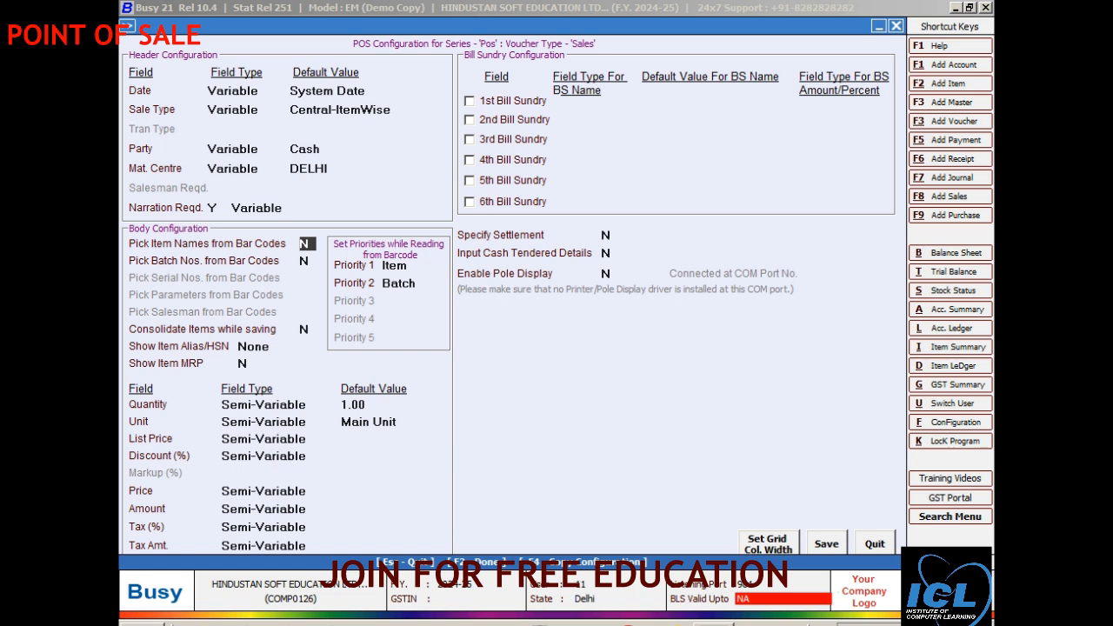
Step: Accept the default bar code and item display options, keeping Quantity as Semi-Variable with a default of 1.00
key("Return")
key("Return")
key("Return")
key("Return")
key("Return")
key("Return")
key("Return")
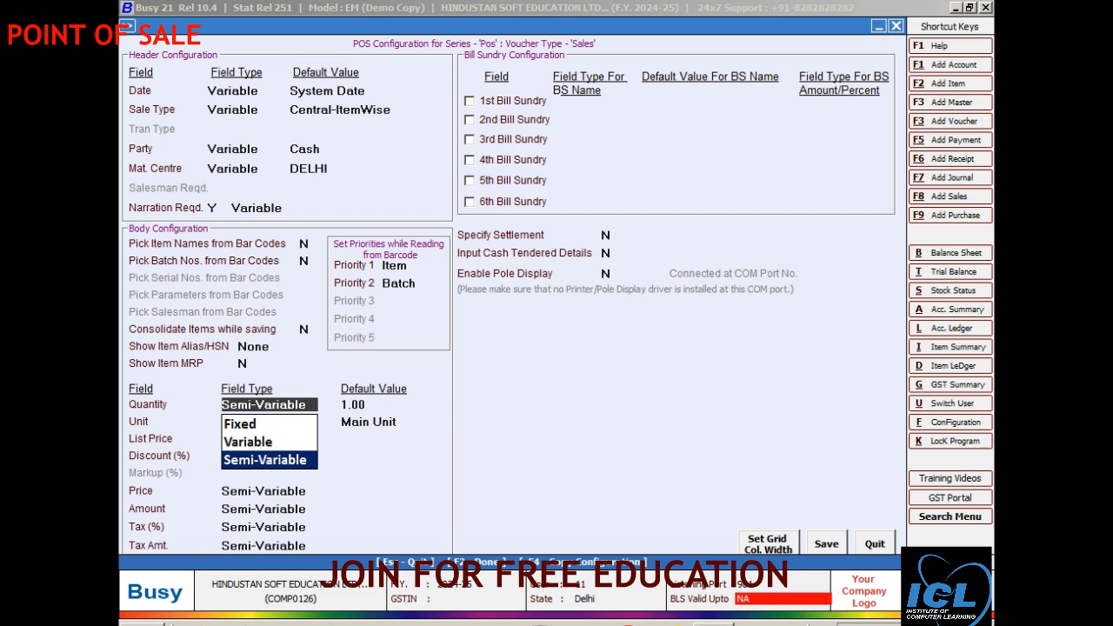
key("Return")
key("Return")
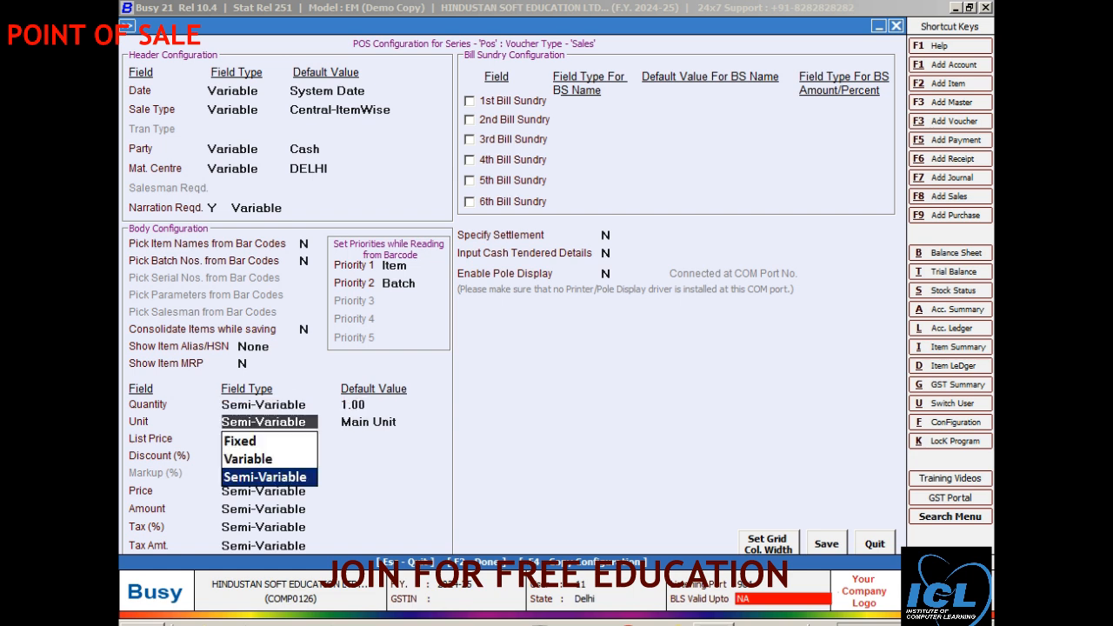
Step: Set the Unit field type to Fixed with Main Unit as its default value
key("Up")
key("Up")
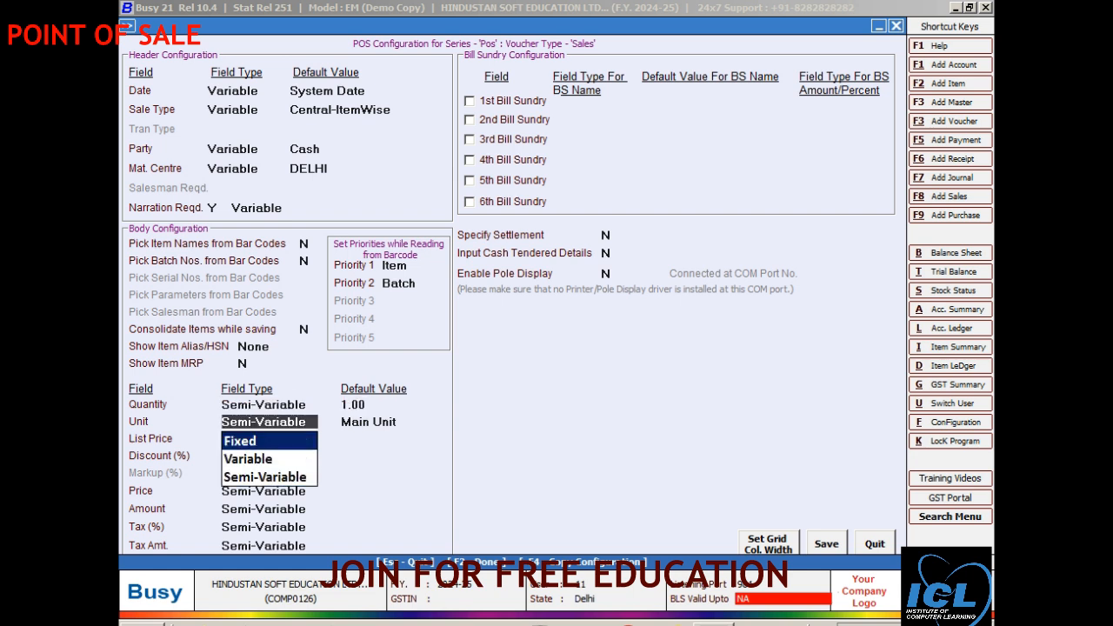
key("Return")
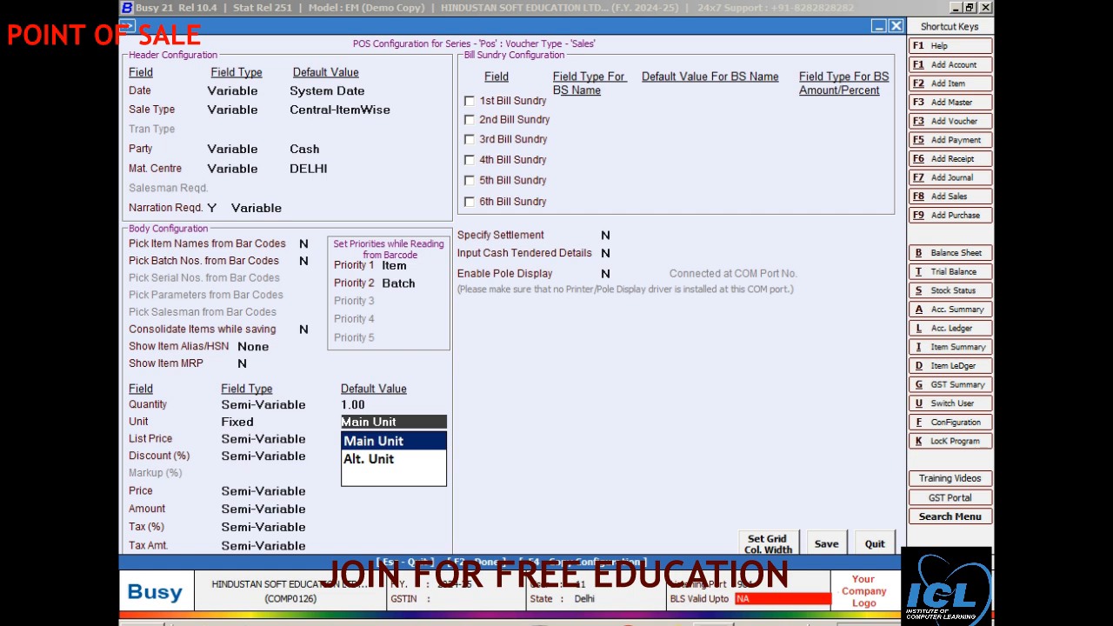
key("Return")
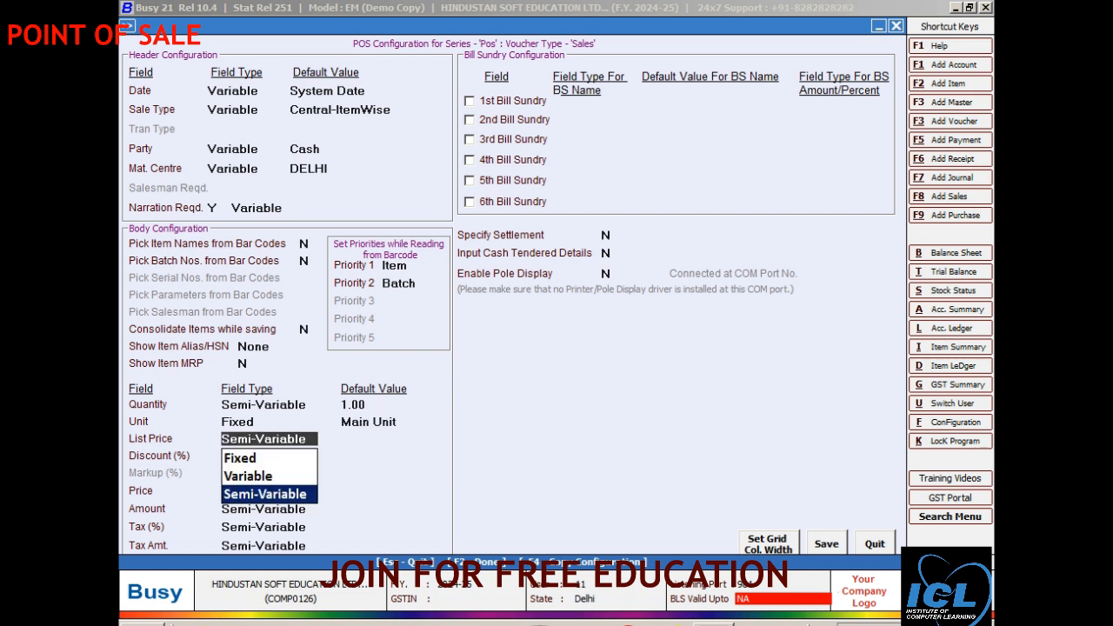
Step: Set the Discount (%) field type to Variable, keeping List Price, Price, Amount, Tax (%) and Tax Amt. as Semi-Variable
key("Return")
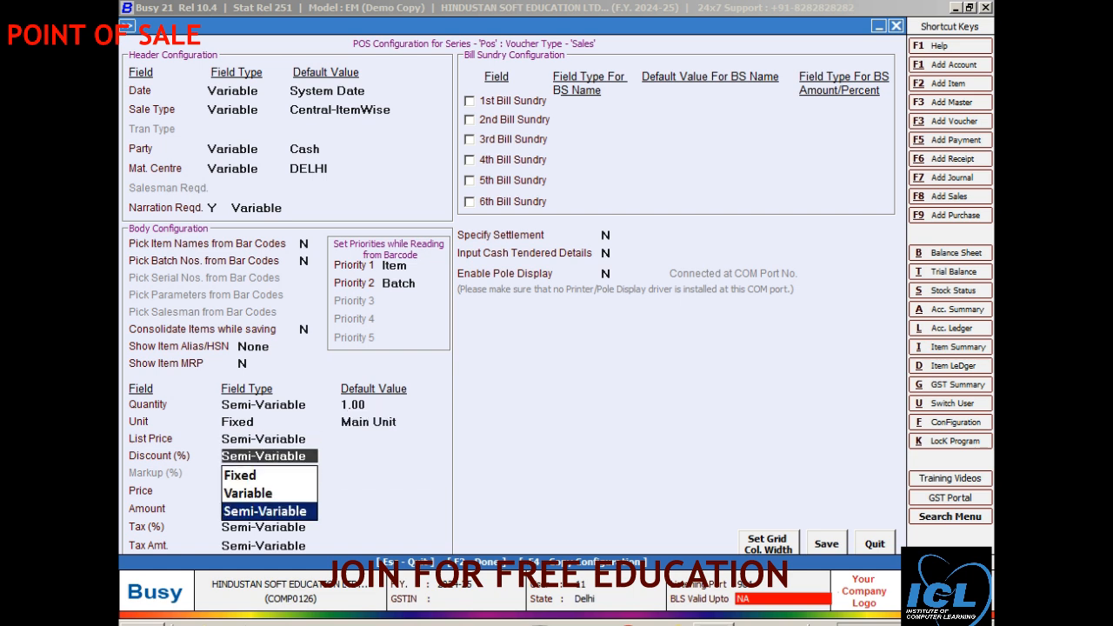
key("Up")
key("Return")
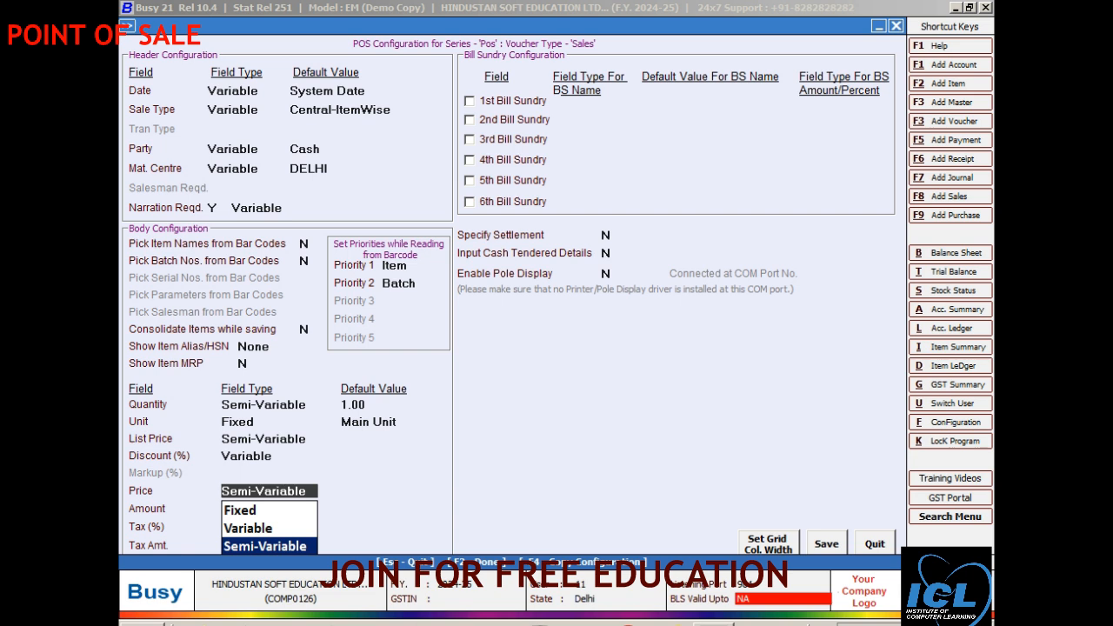
key("Return")
key("Return")
key("Return")
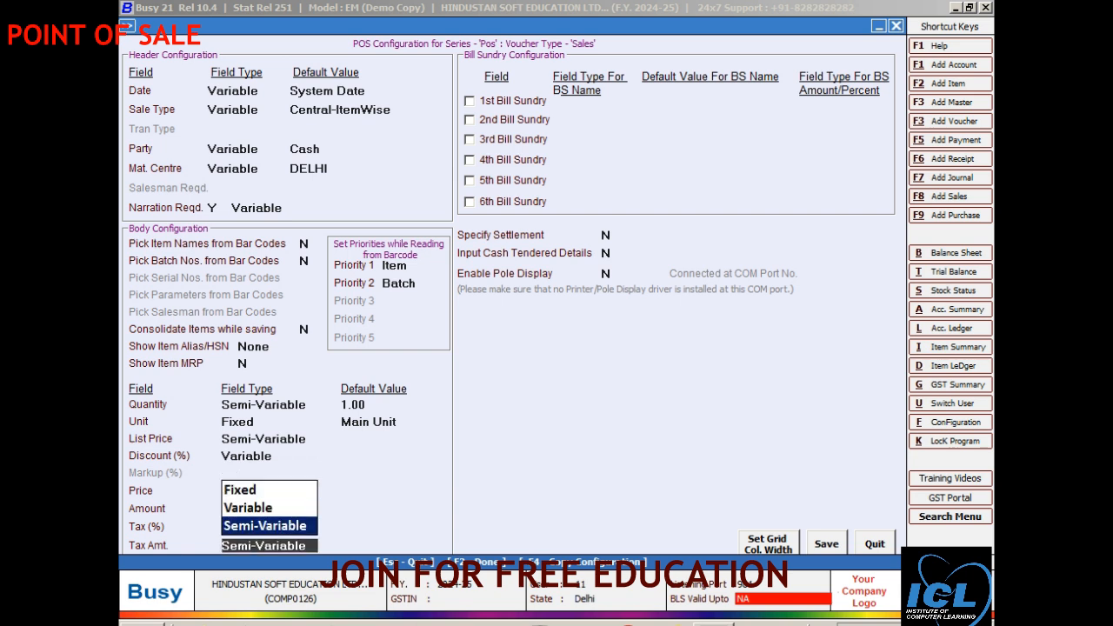
key("Return")
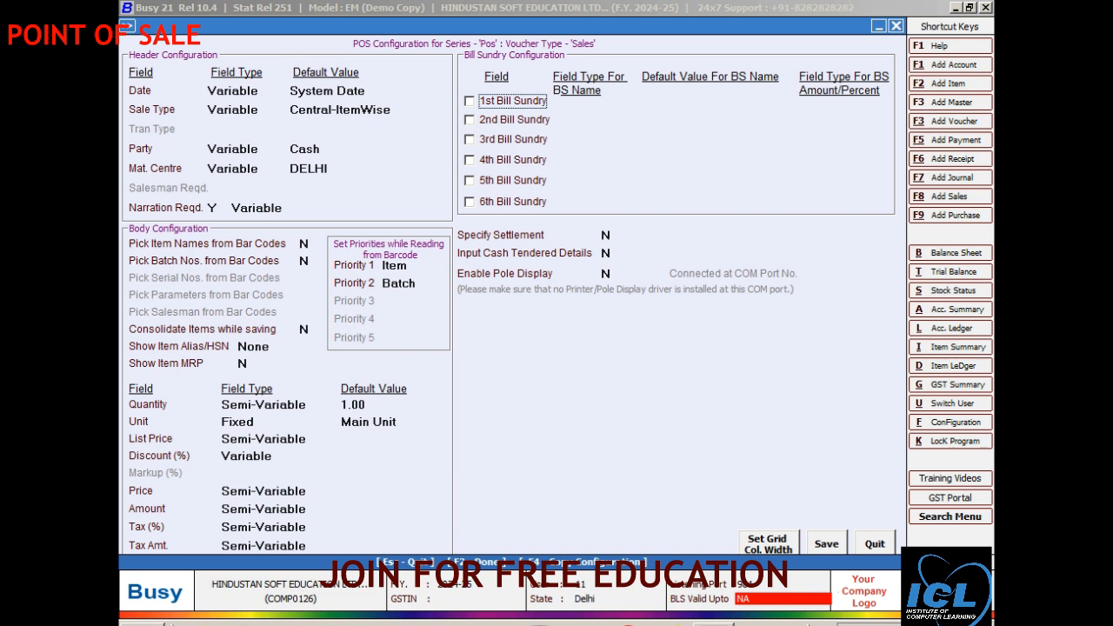
Step: Enable the 1st bill sundry with Variable name and amount field types and CGST as its default
key("space")
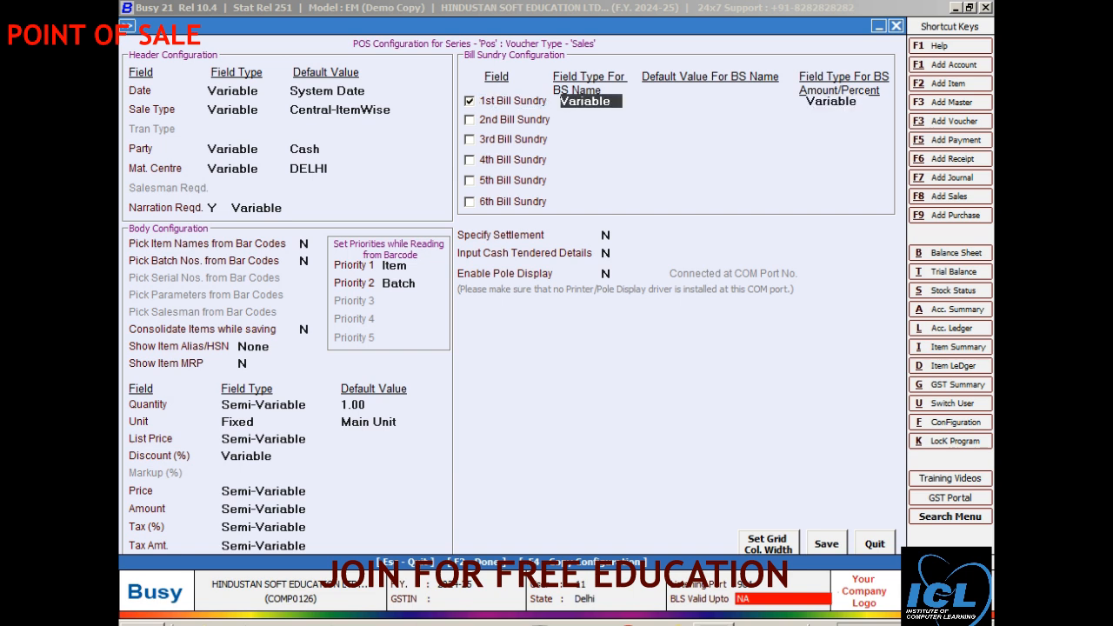
key("Return")
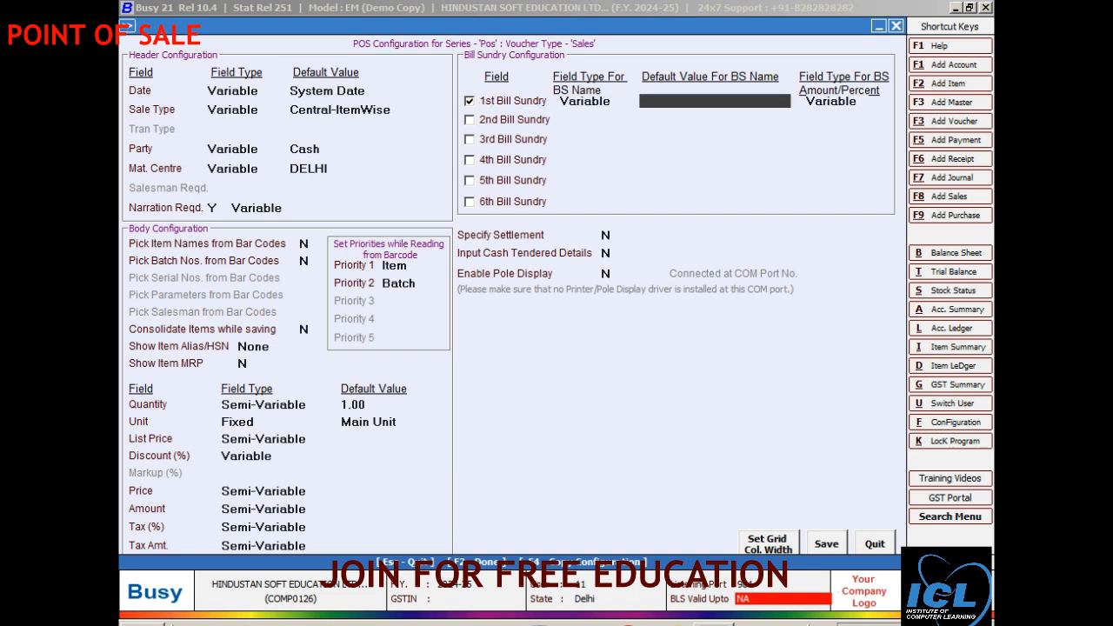
type("c")
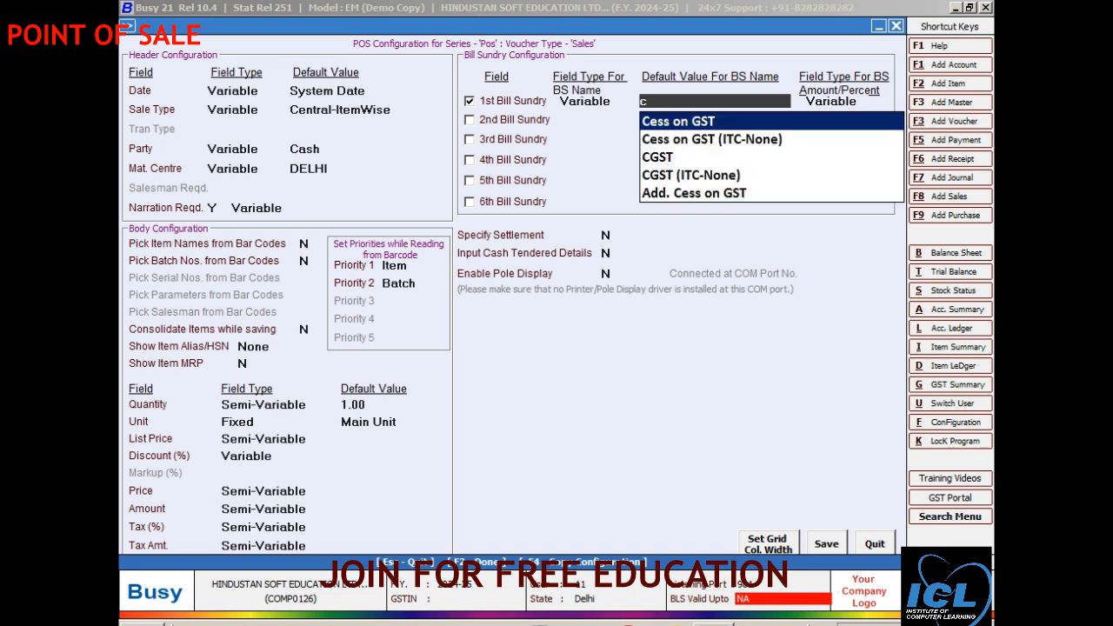
key("Down")
key("Down")
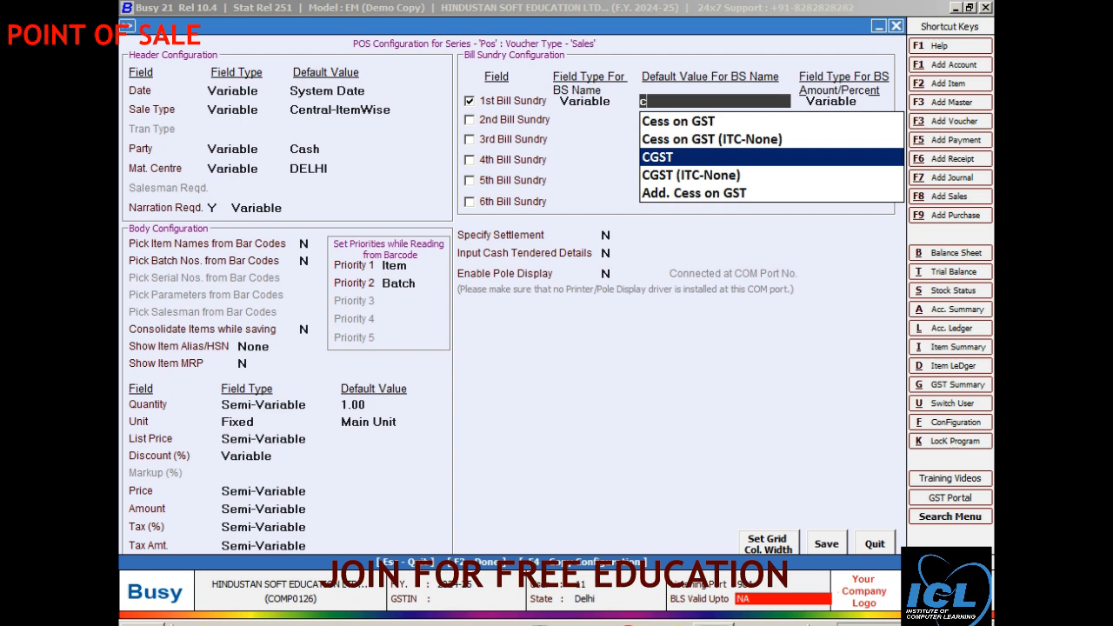
key("Return")
key("Return")
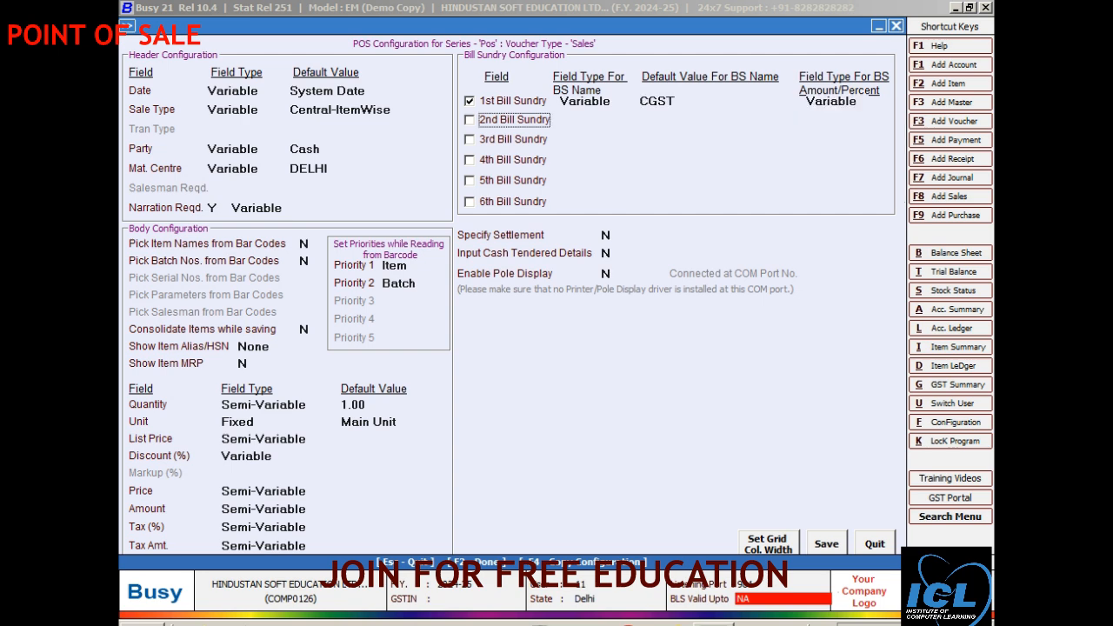
Step: Enable the 2nd bill sundry with Variable name and amount field types and SGST as its default
key("space")
key("Return")
key("Return")
type("S")
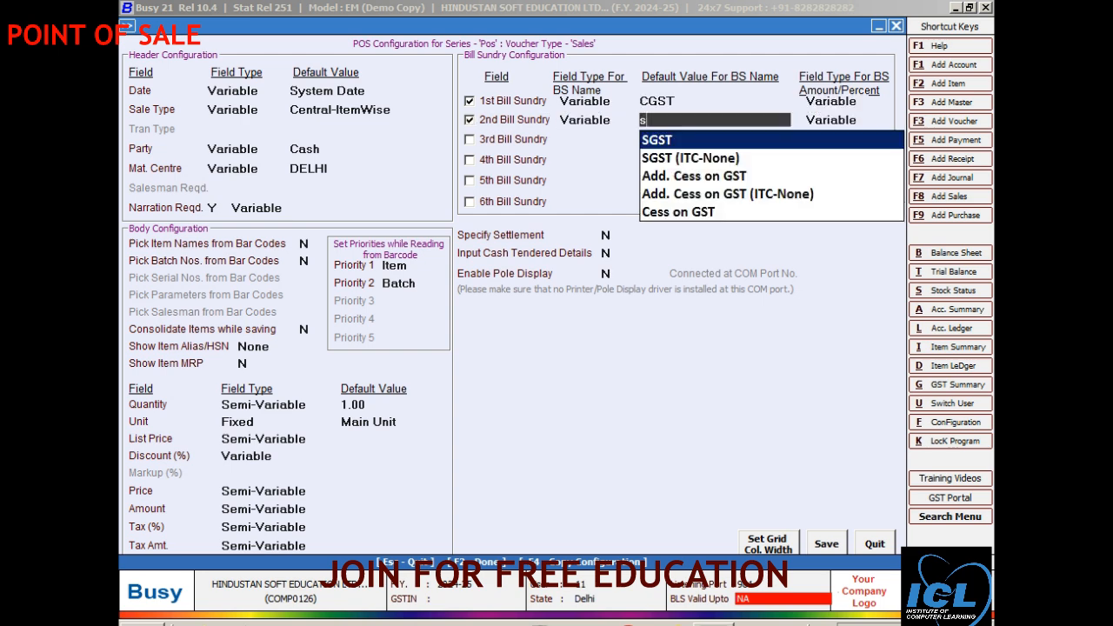
key("Return")
key("Return")
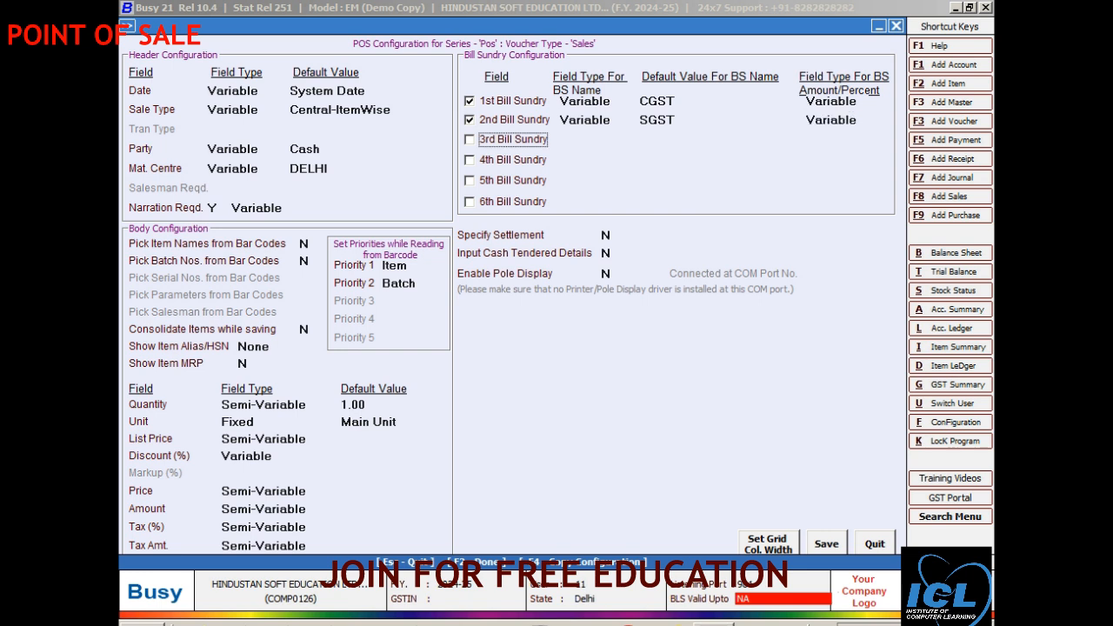
Step: Enable the 3rd bill sundry with Variable name and amount field types and Discount as its default
key("space")
key("Return")
key("Return")
type("d")
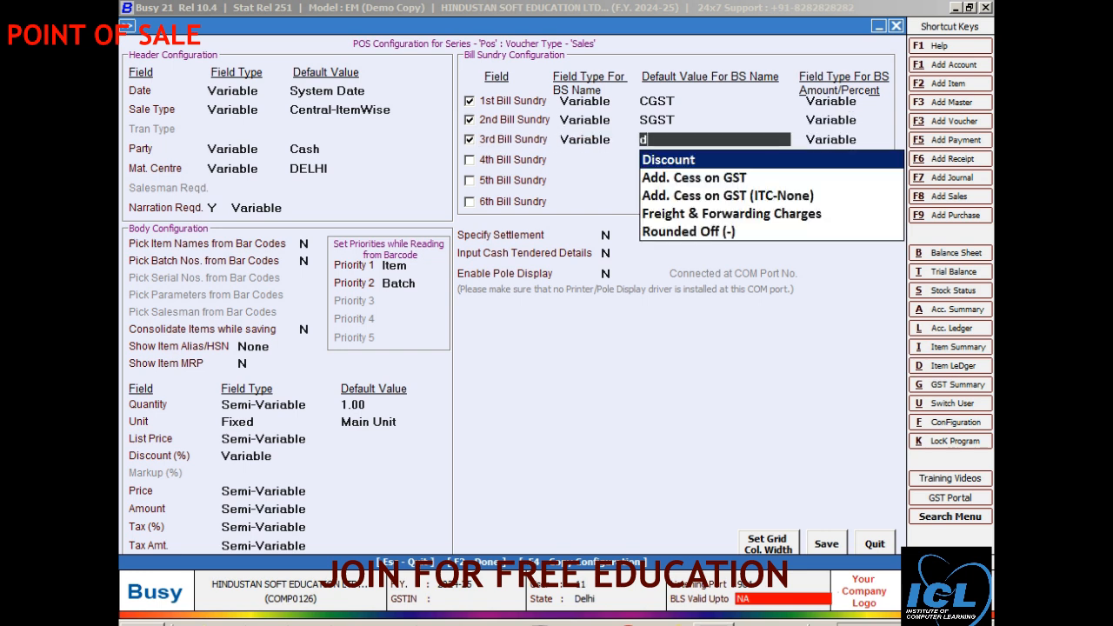
key("Return")
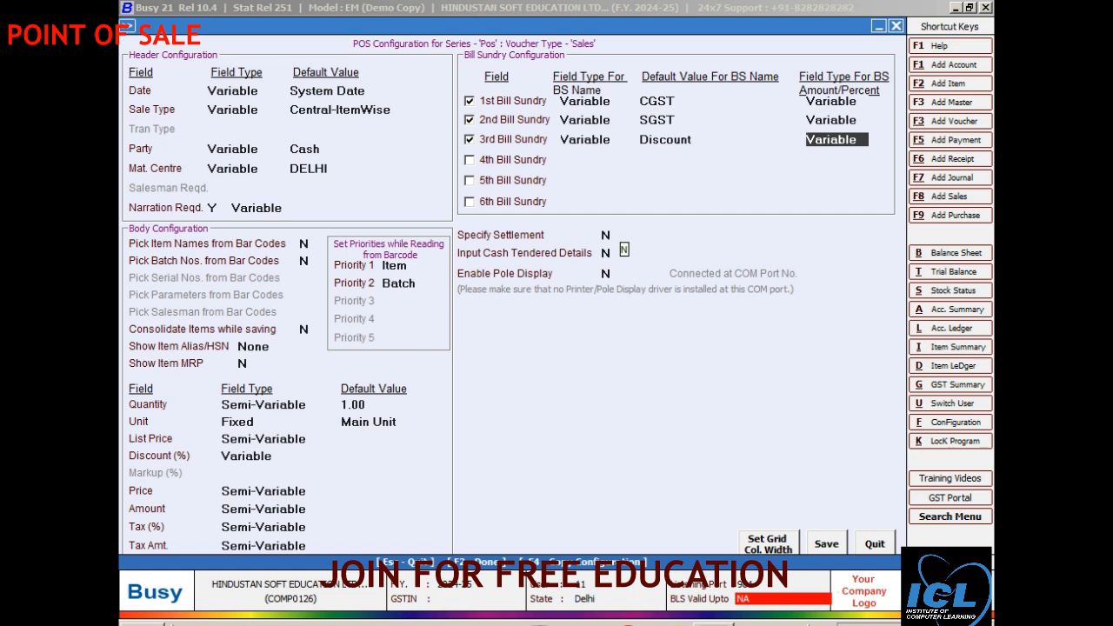
Step: Set Specify Settlement to Y and open the voucher settlement configuration
left_click(610, 235)
key("y")
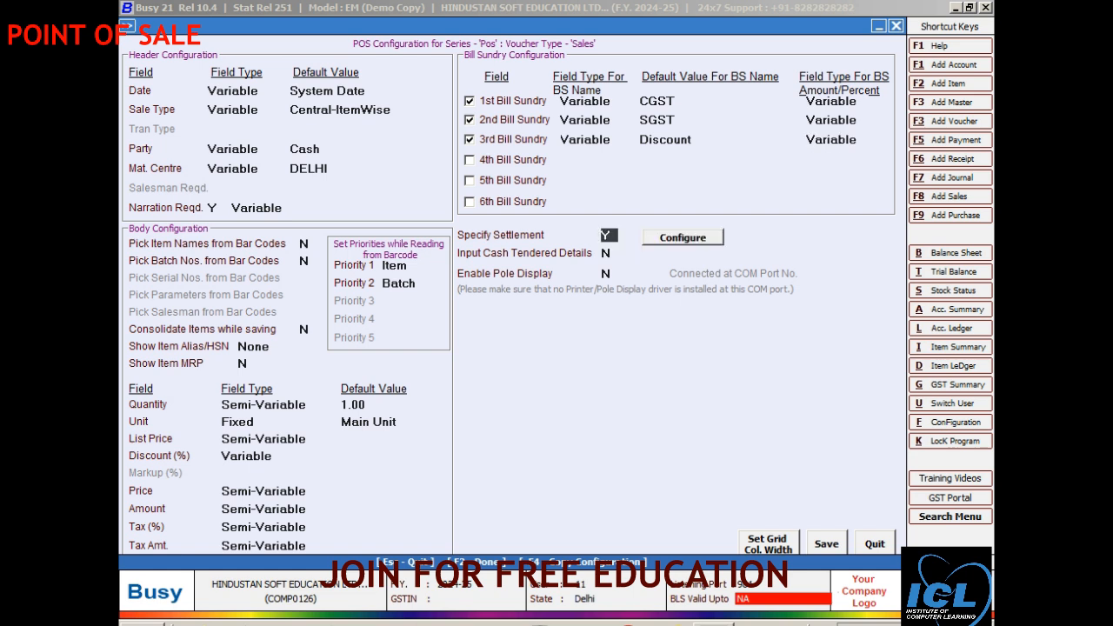
key("Return")
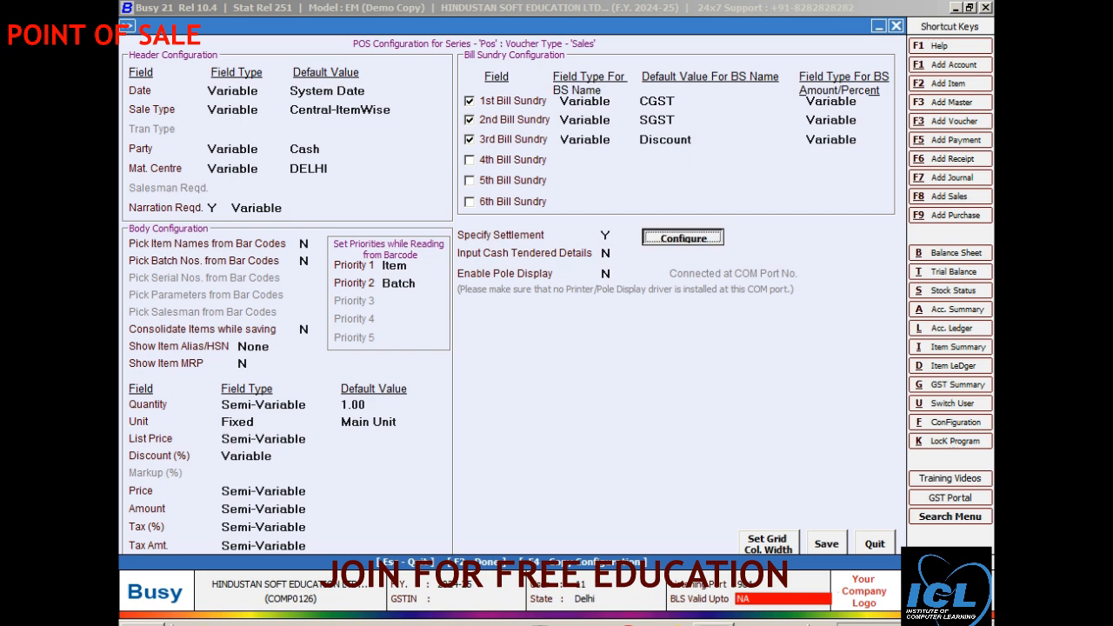
key("Return")
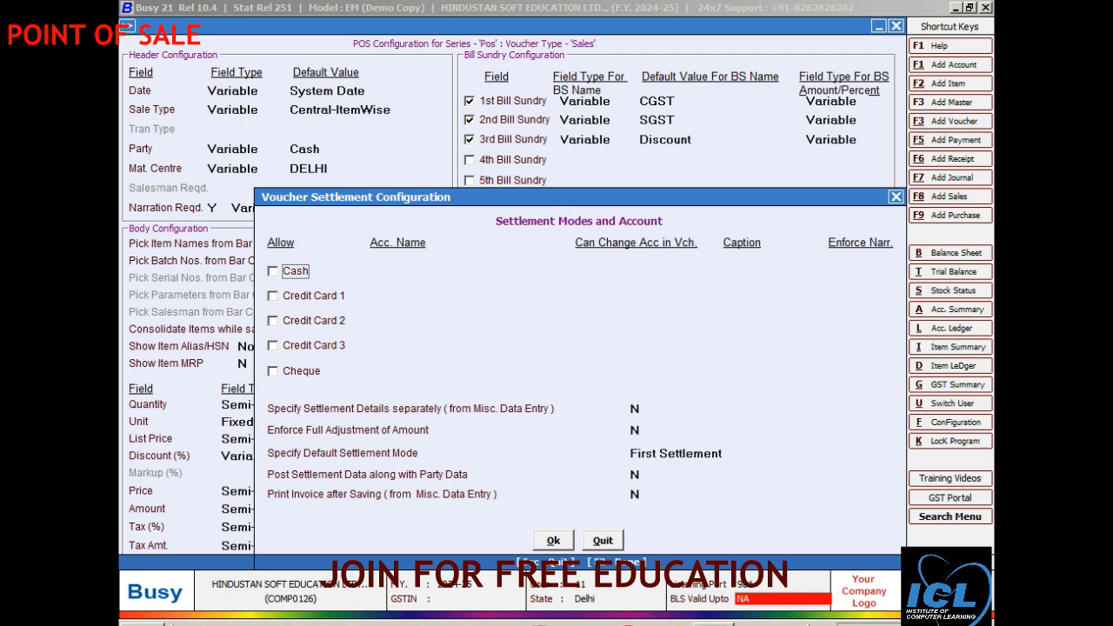
Step: Allow the Cash settlement mode with the Cash account and the caption "Cash Payment", leaving account change in the voucher at N
key("space")
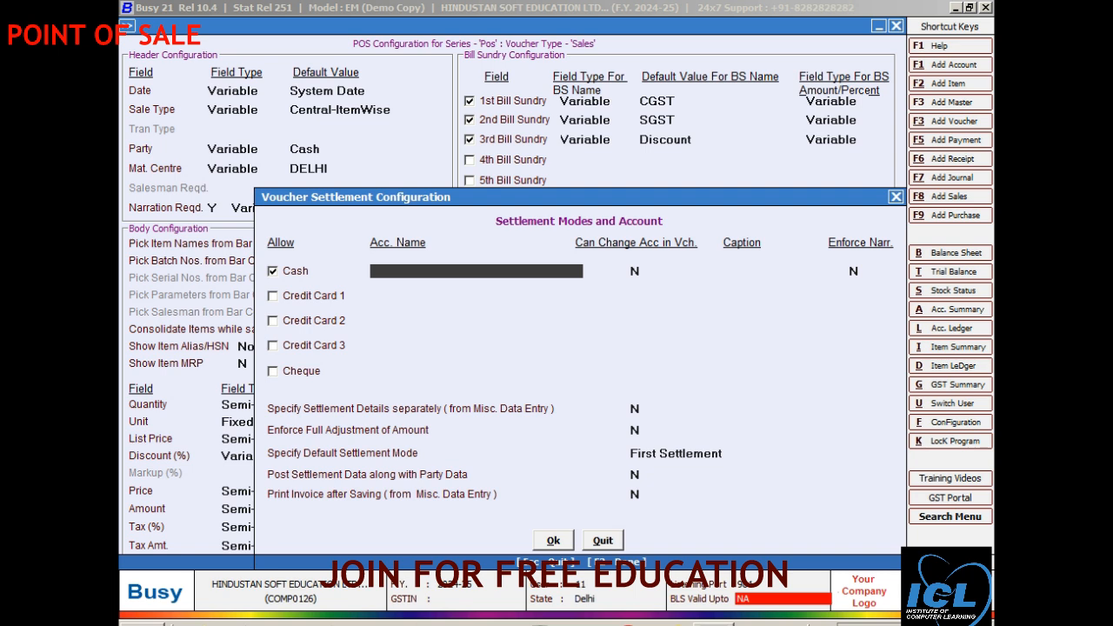
type("ca")
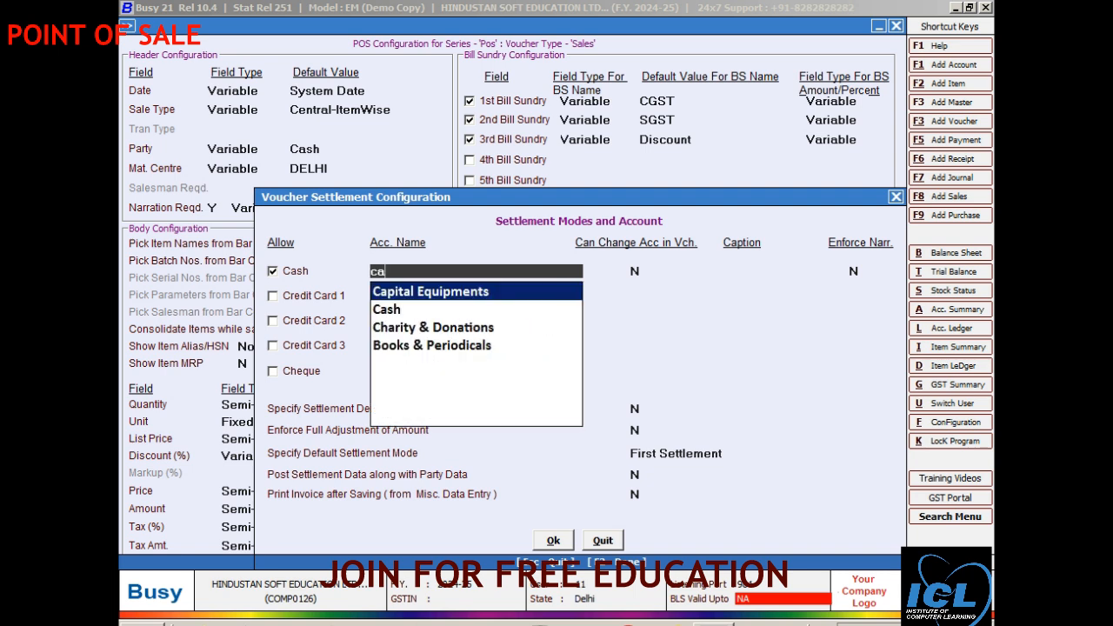
key("Down")
key("Return")
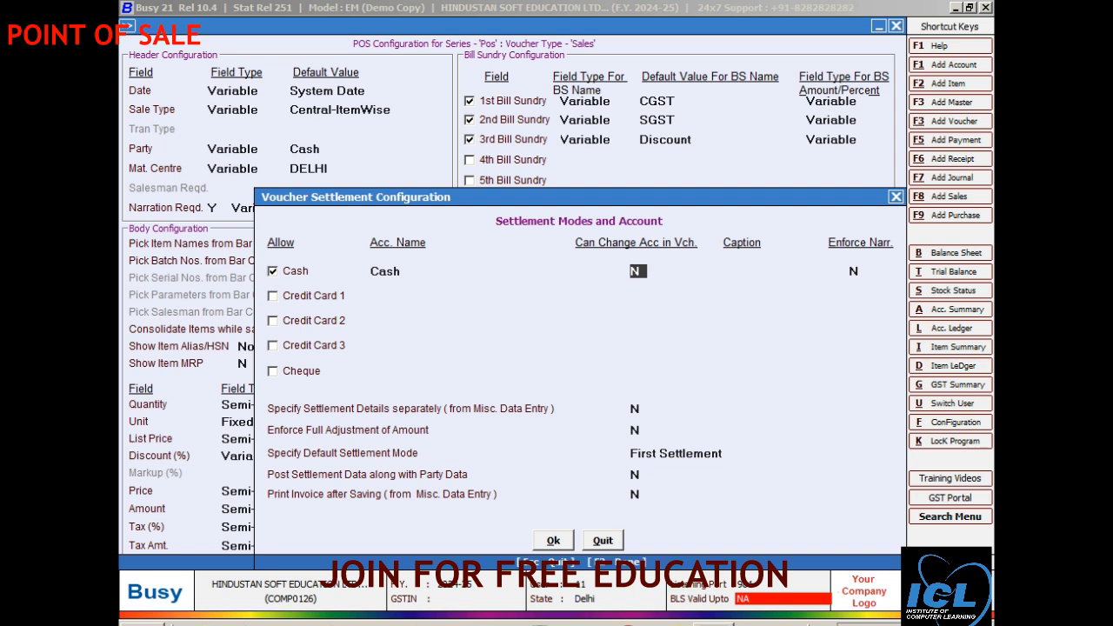
key("Return")
type("c")
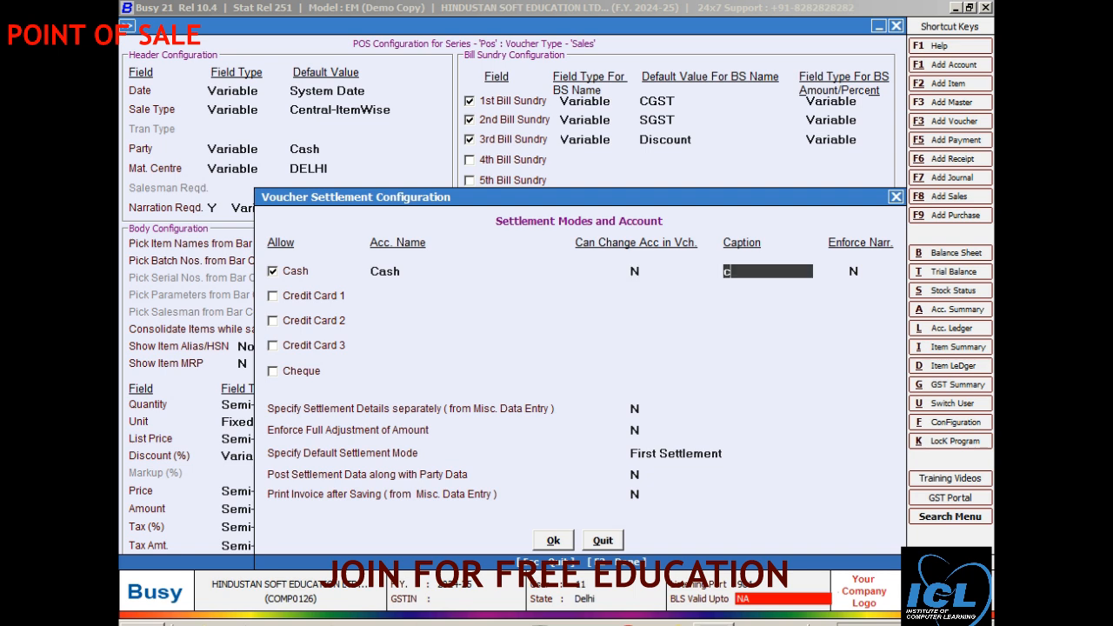
type("ash payment")
key("Return")
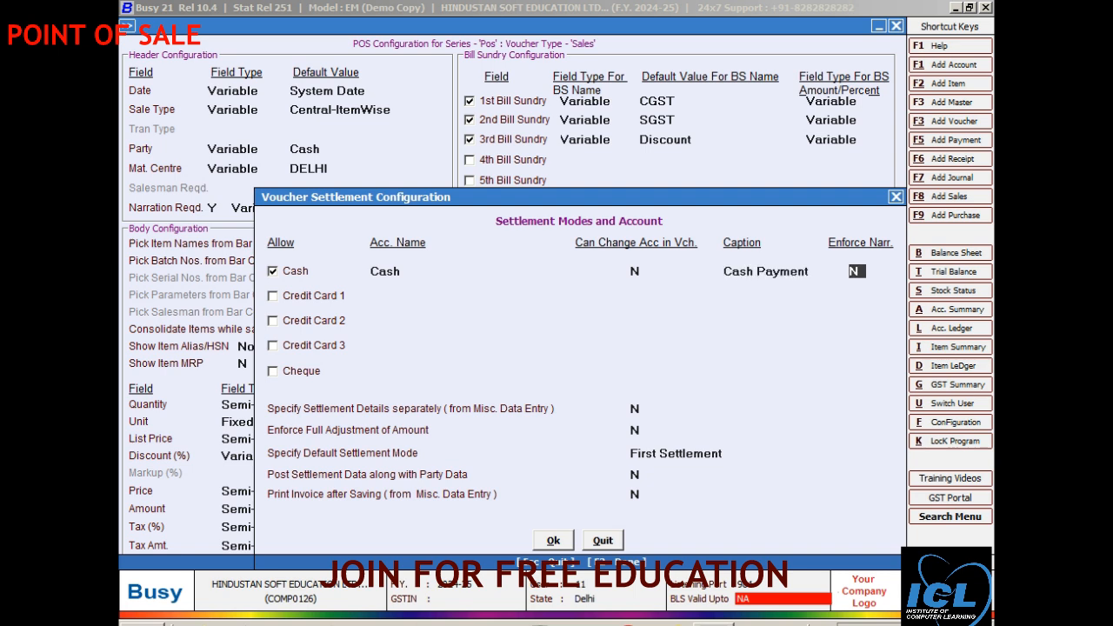
Step: Allow the Credit Card 1 settlement mode and create its account Sbi under the Bank Accounts group
left_click(273, 296)
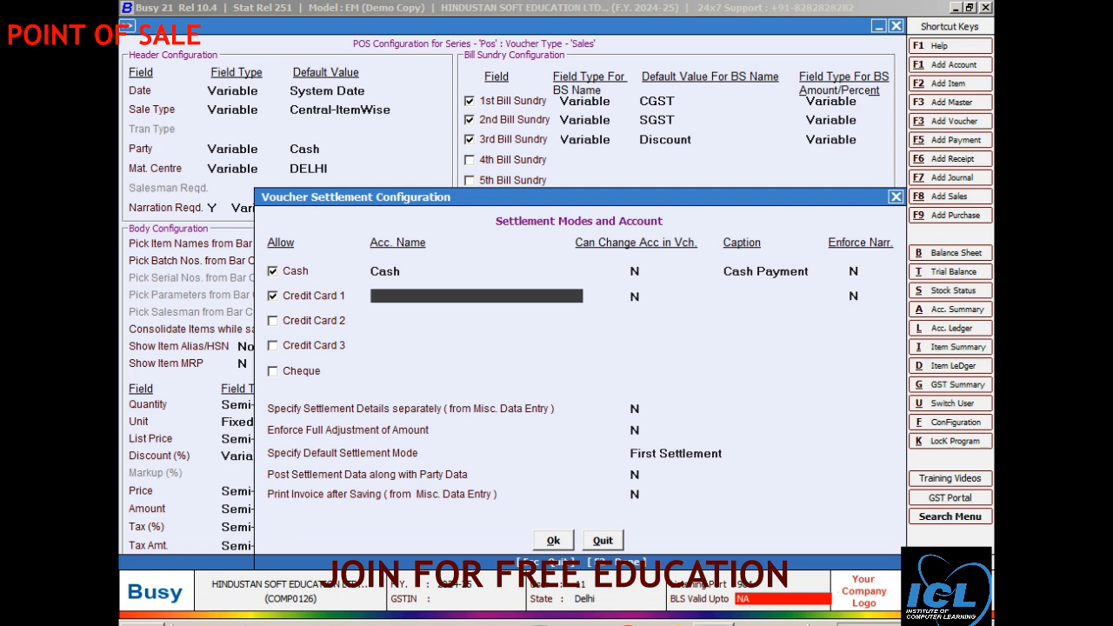
key("F3")
type("s")
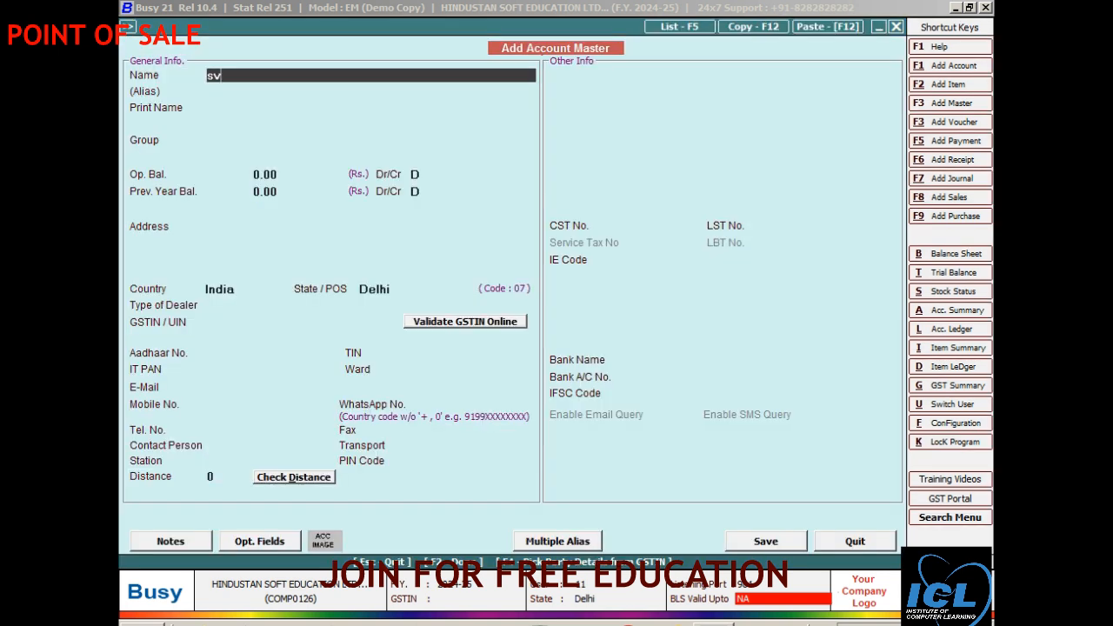
type("bi")
key("Return")
key("Return")
key("Return")
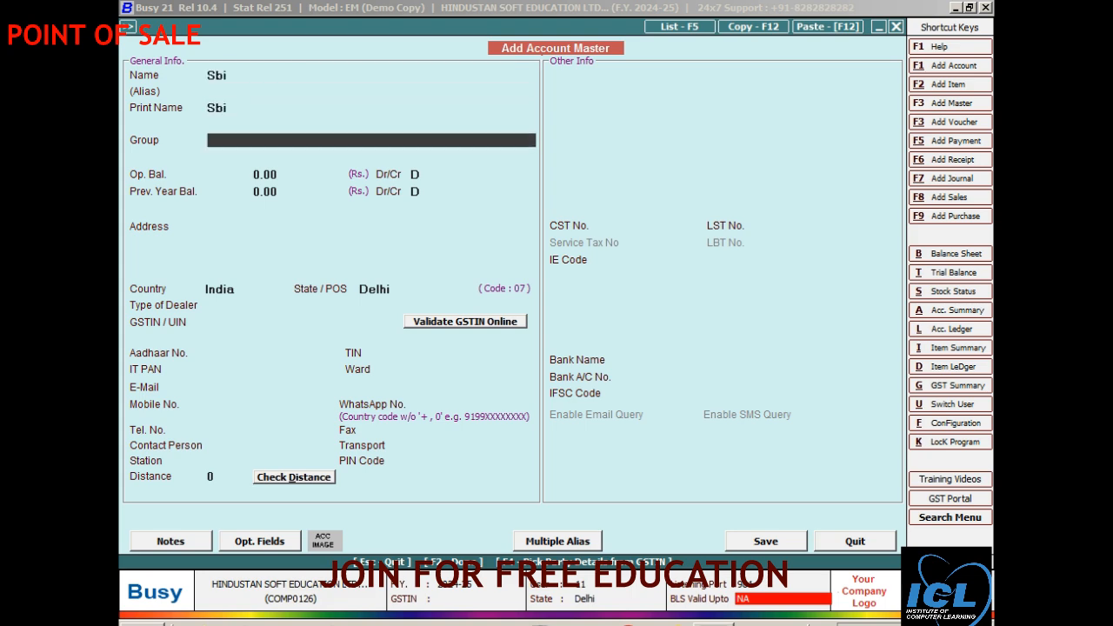
type("b")
key("Return")
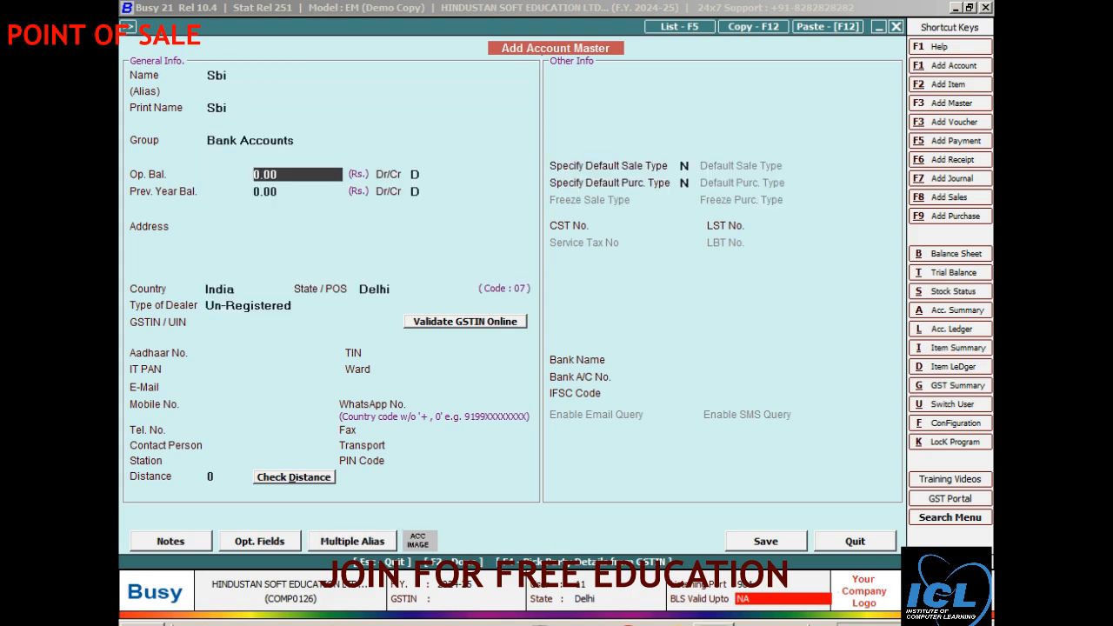
key("F2")
key("Return")
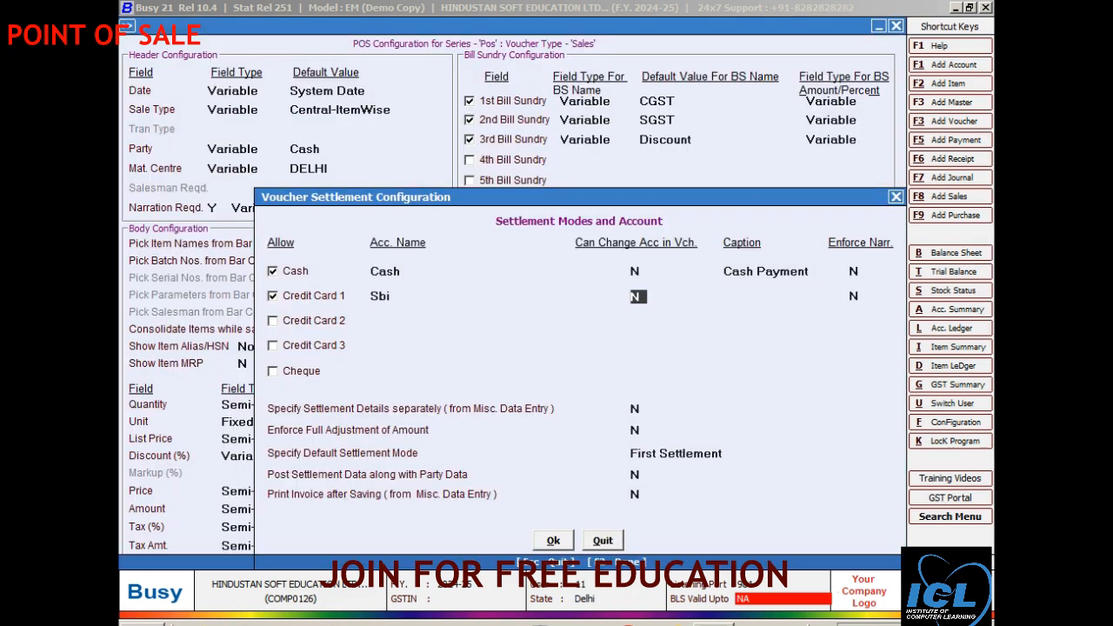
Step: Give Credit Card 1 the caption "Bank Payment", leaving account change in the voucher at N
key("Return")
type("b")
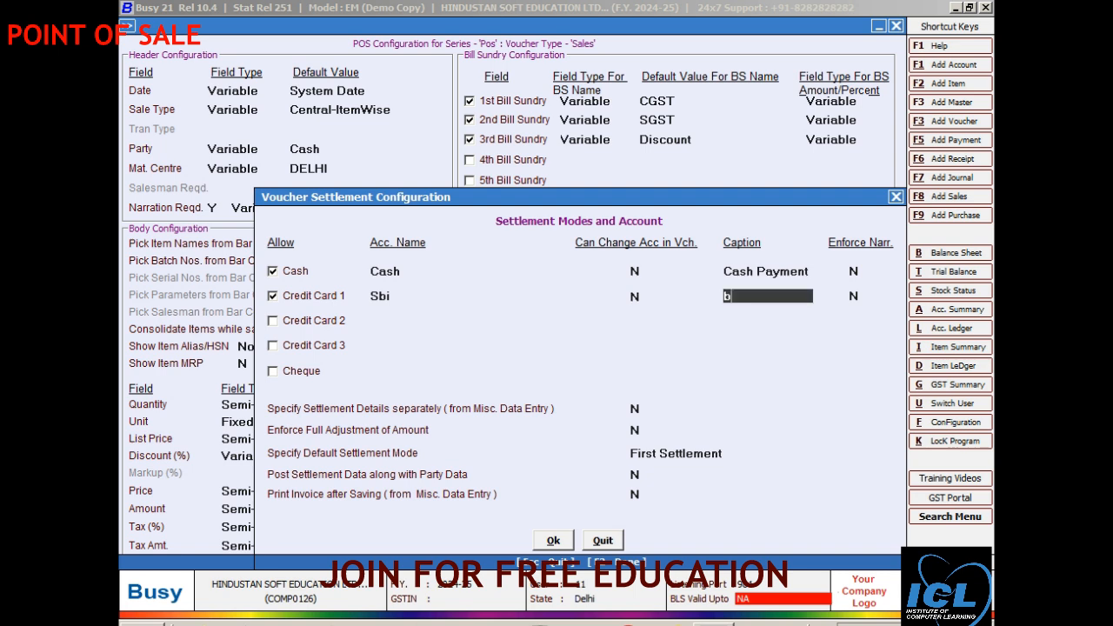
type("ank payment")
key("Return")
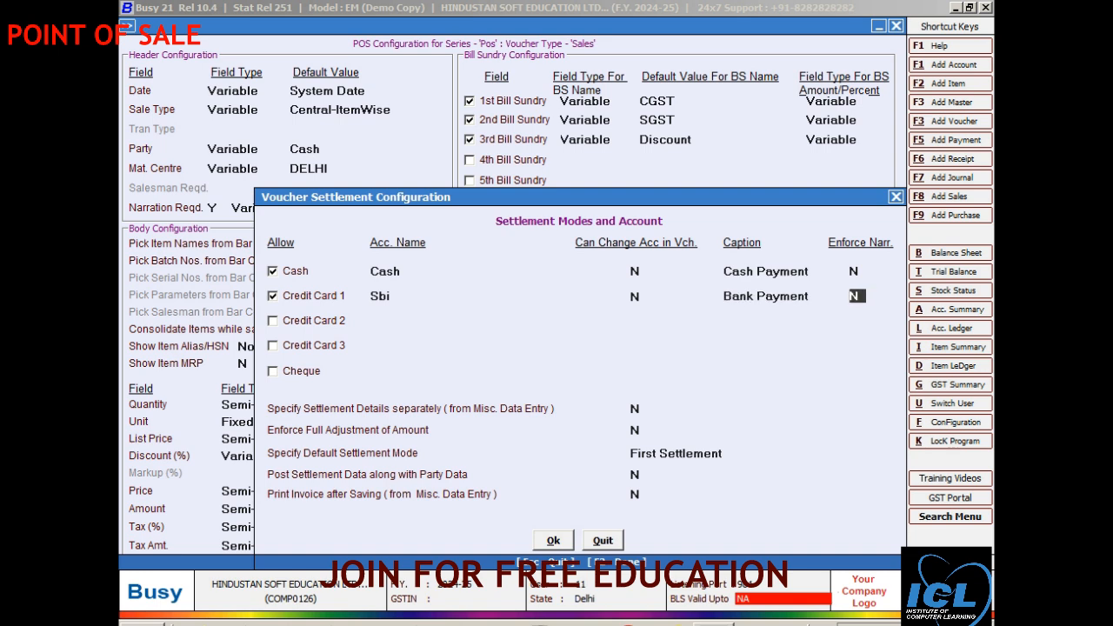
Step: Allow the Cheque settlement mode with the Sbi account and the caption "chk", and save the settlement configuration
left_click(273, 372)
type("s")
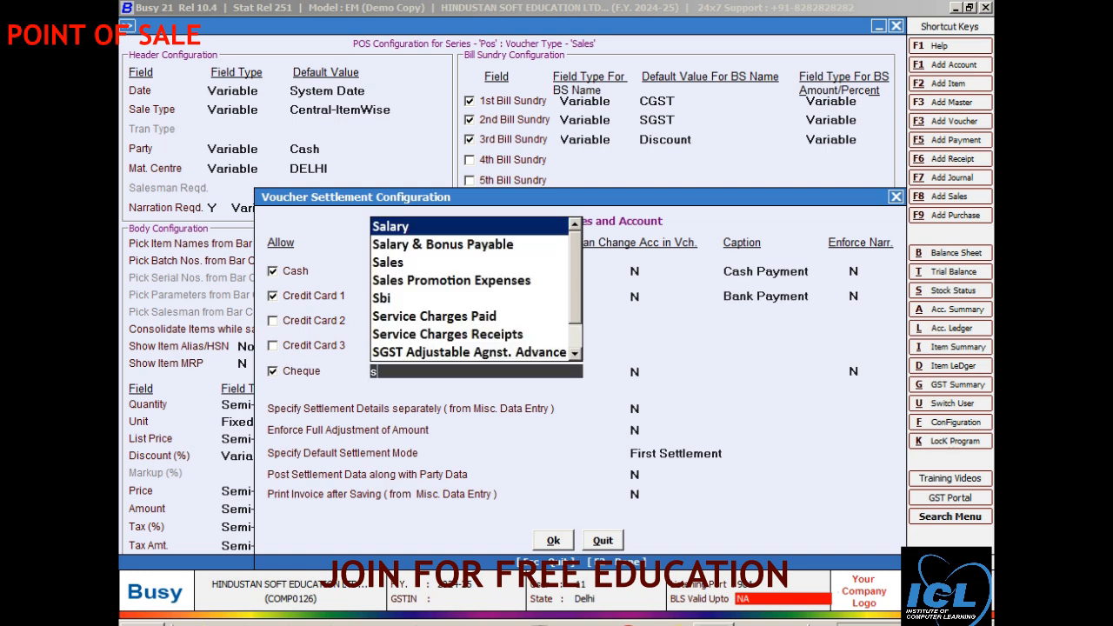
type("bi")
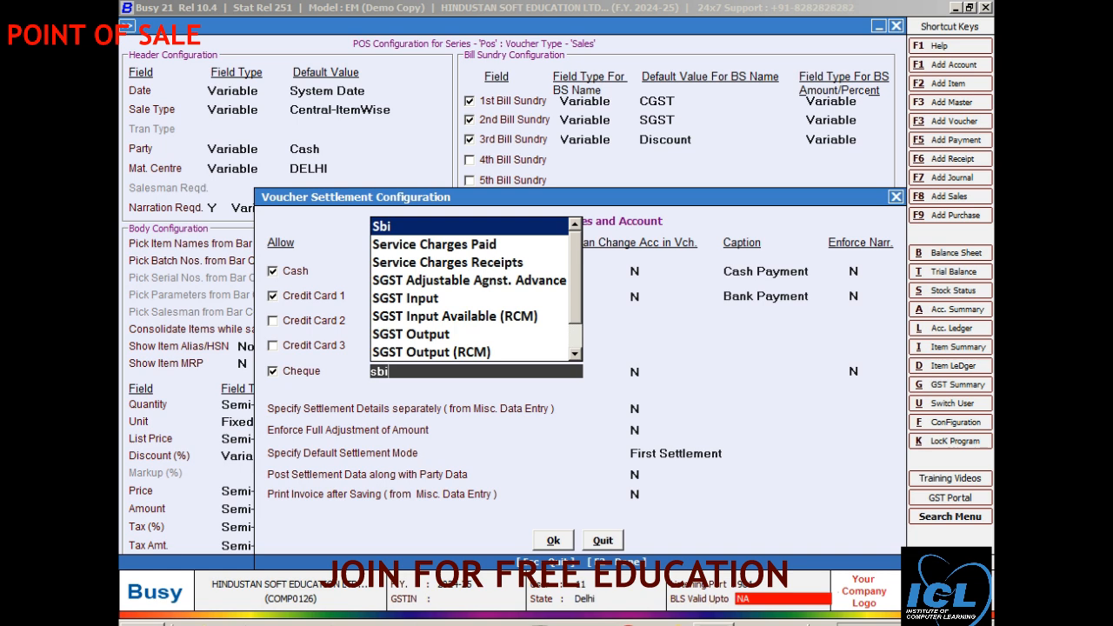
key("Return")
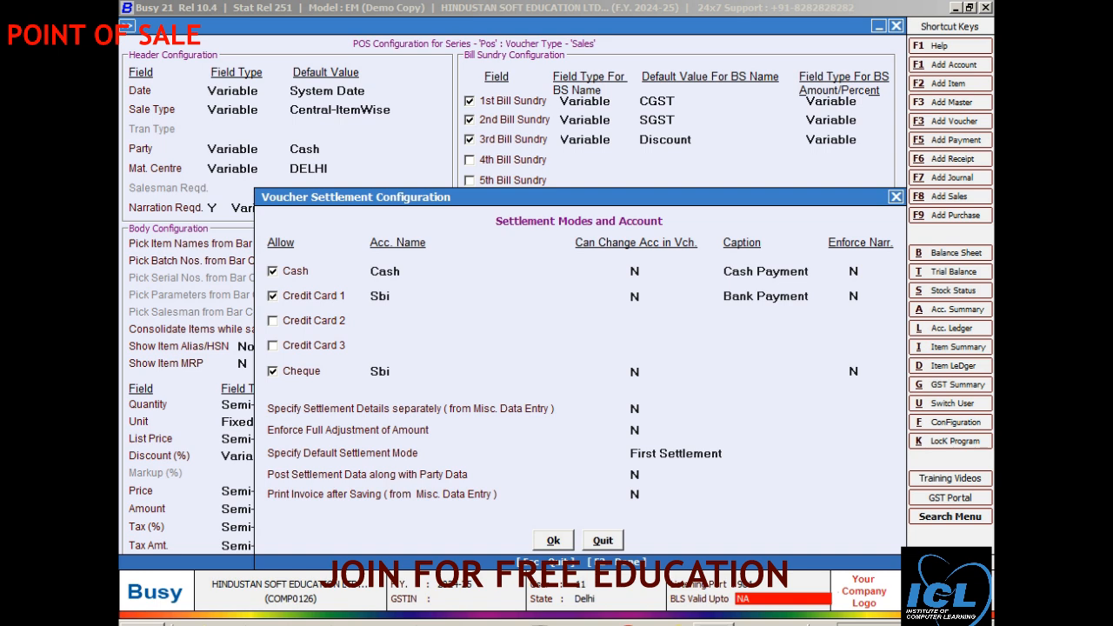
key("Return")
key("Return")
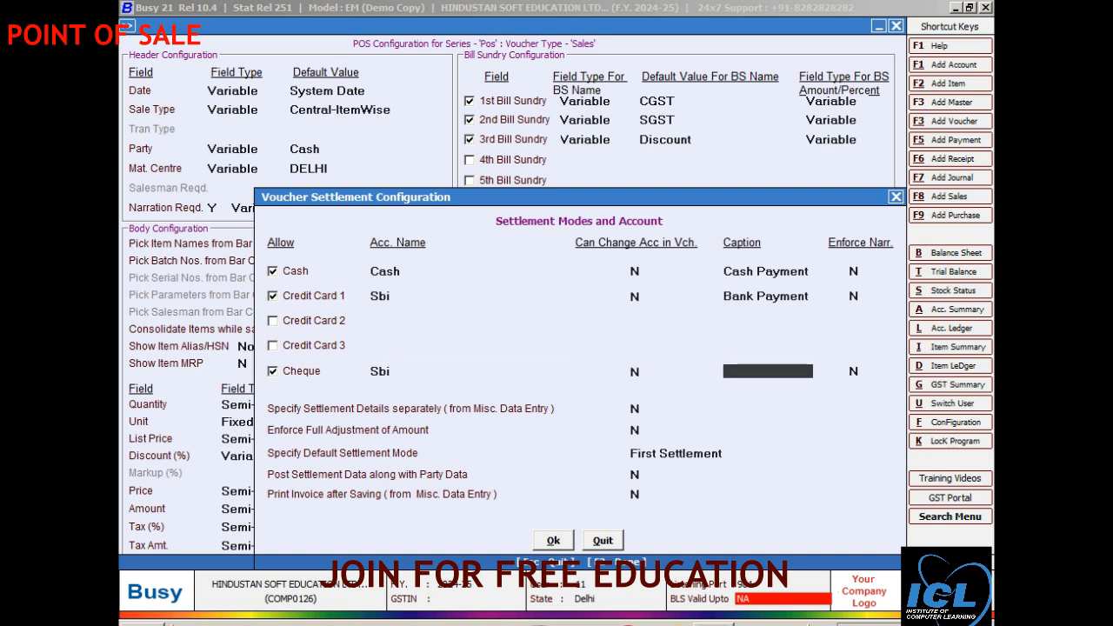
type("chk")
key("F2")
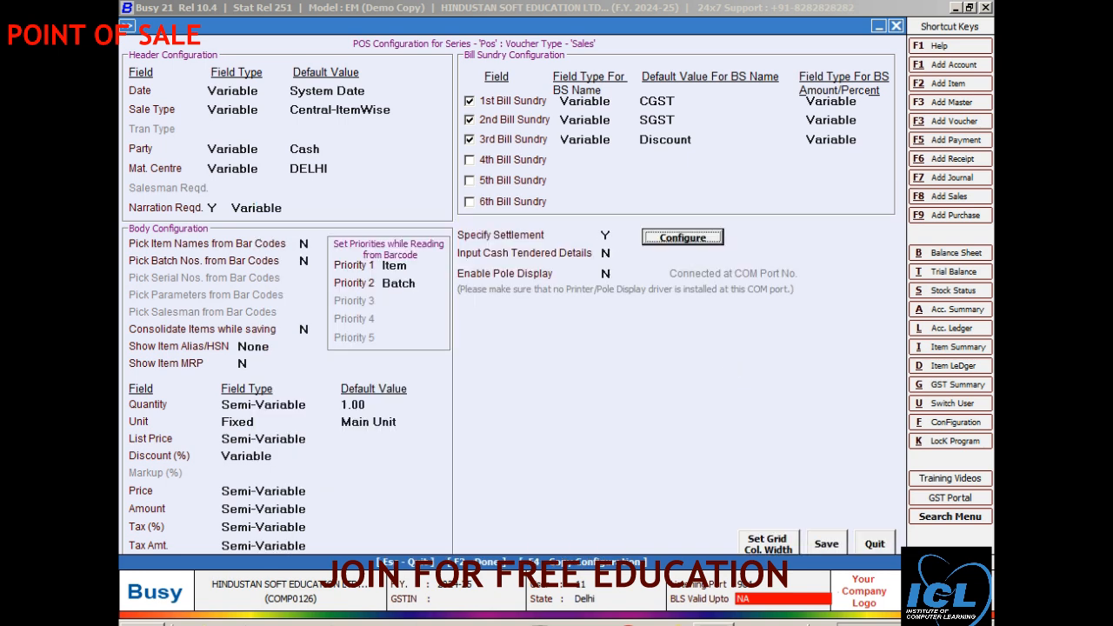
Step: Set Input Cash Tendered Details to Y, keep Enable Pole Display at N, and save the POS and Pos voucher series configurations
key("Tab")
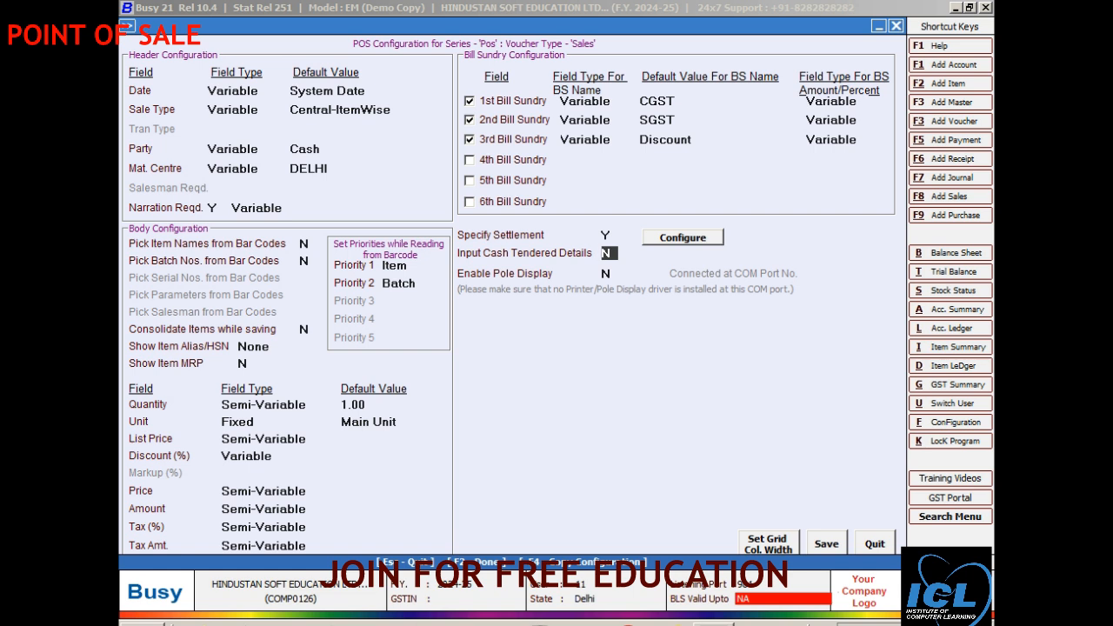
type("Y")
key("Return")
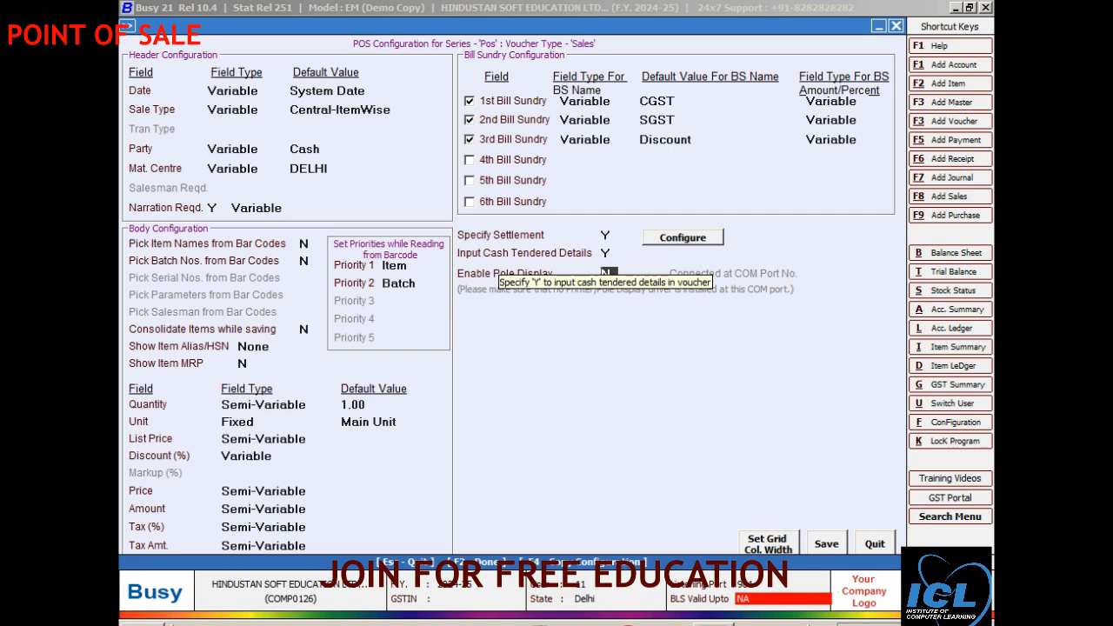
key("Return")
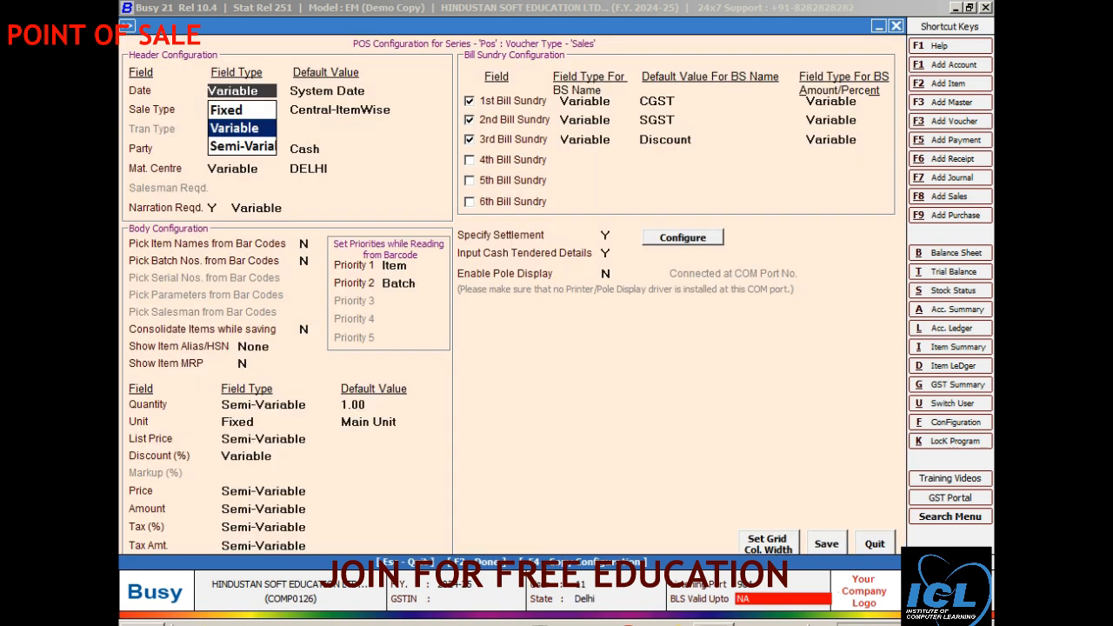
key("F2")
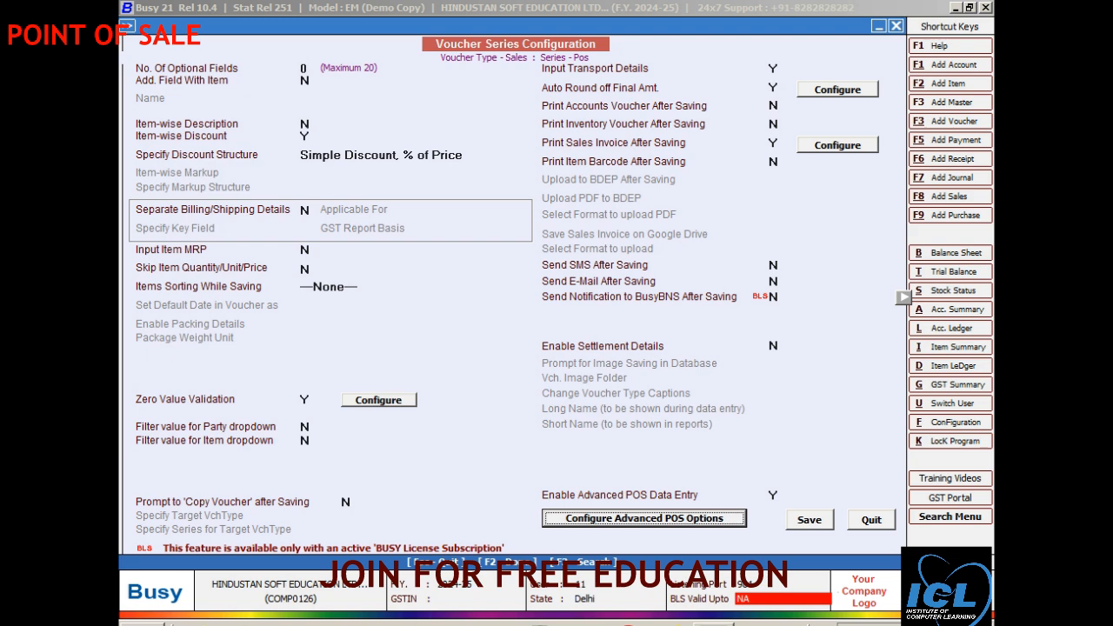
key("F2")
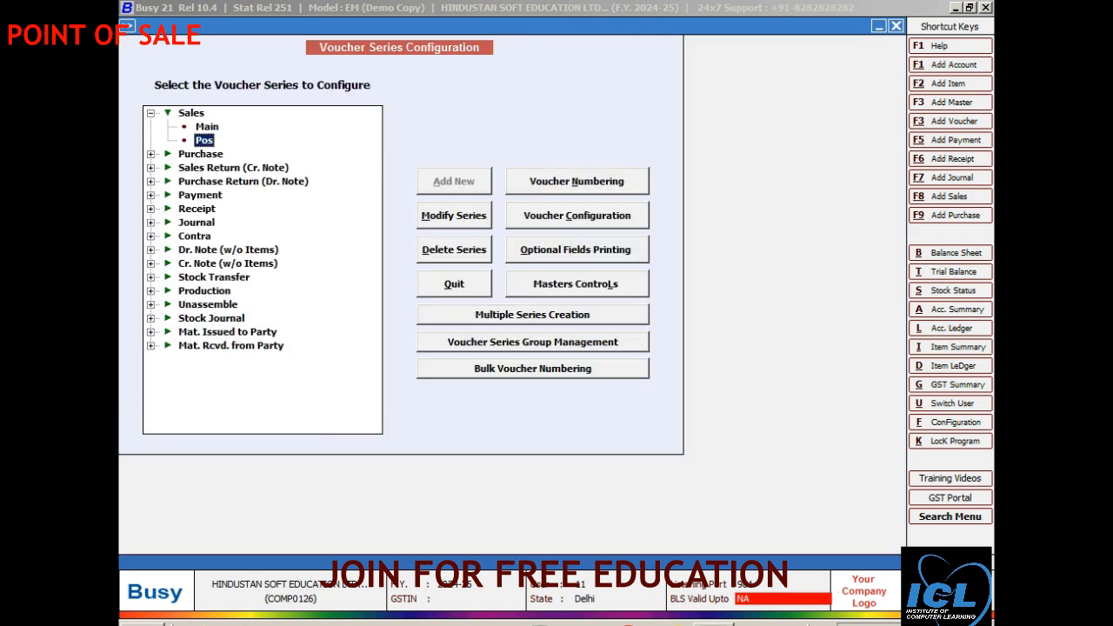
Step: Leave the voucher series configuration and add a new sales voucher in POS data entry mode, dated 01-04-2024
key("Escape")
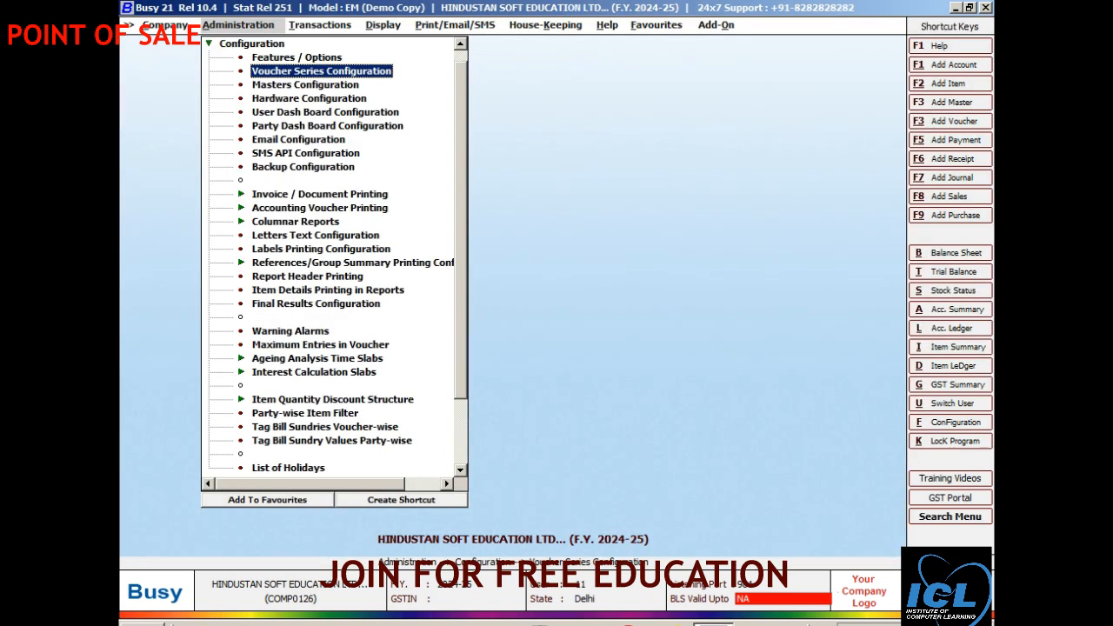
key("Escape")
key("Right")
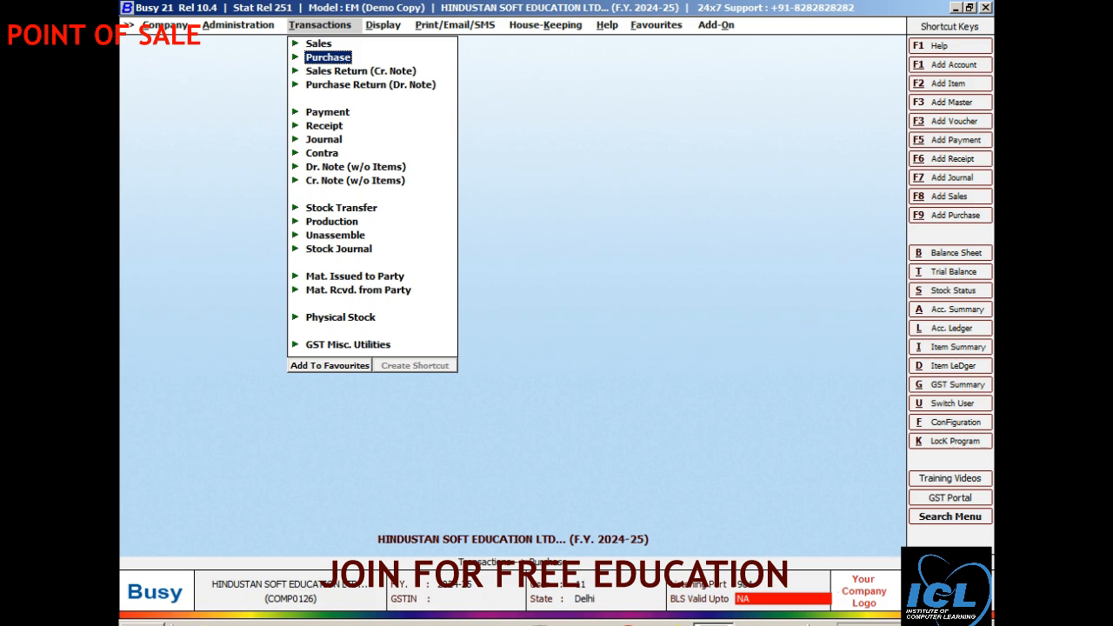
key("Up")
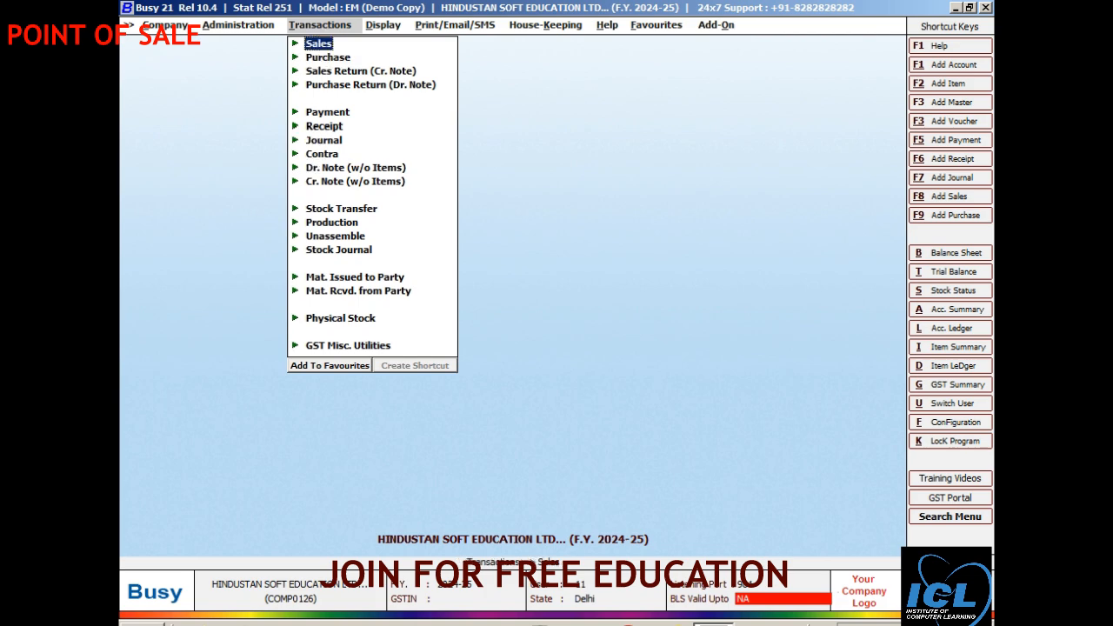
key("Return")
key("Return")
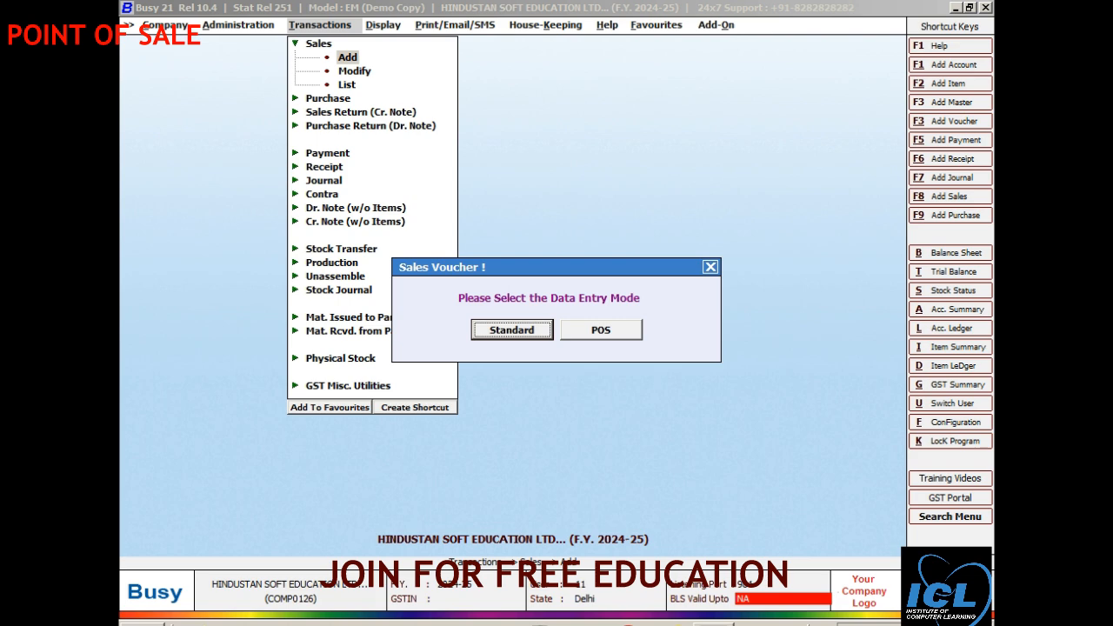
key("Right")
key("Return")
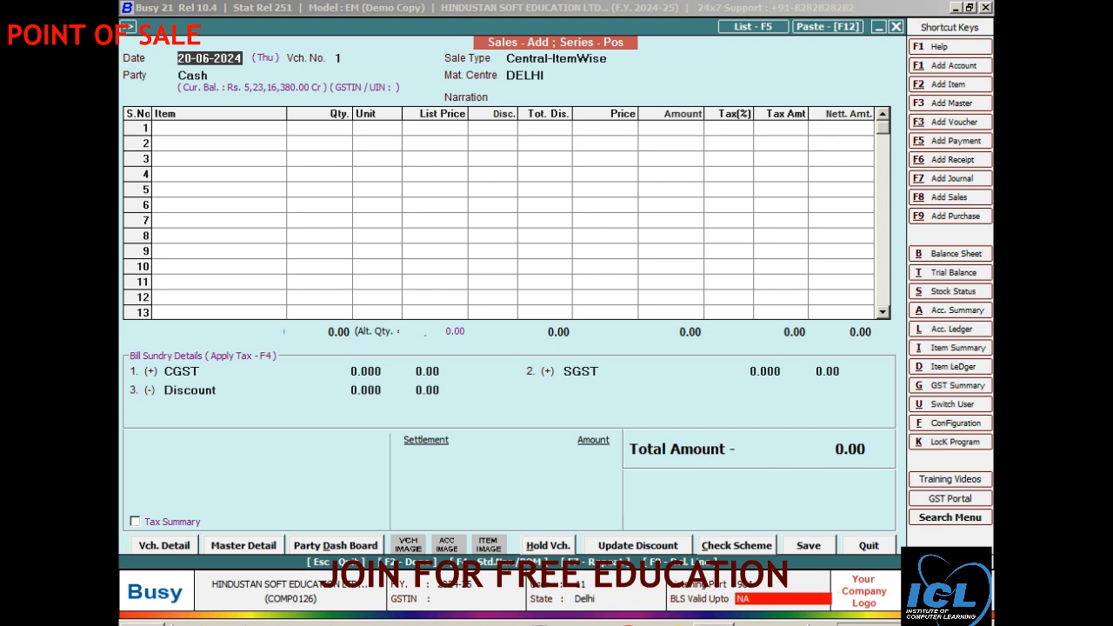
type("01-4")
key("Return")
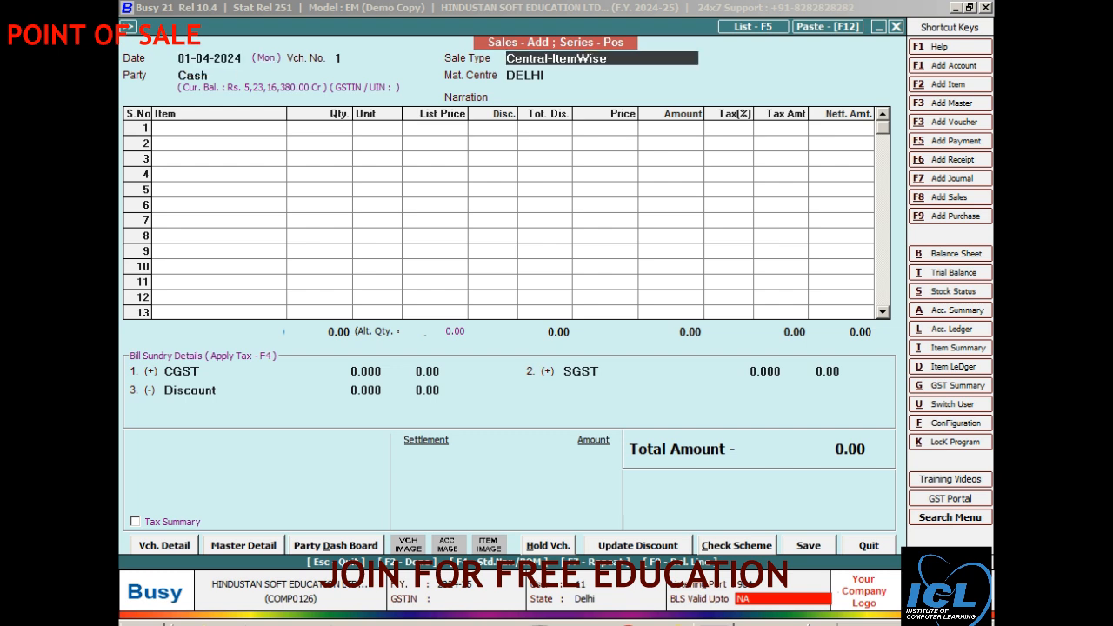
Step: Set the sales voucher's sale type to Local-ItemWise
key("shift+Tab")
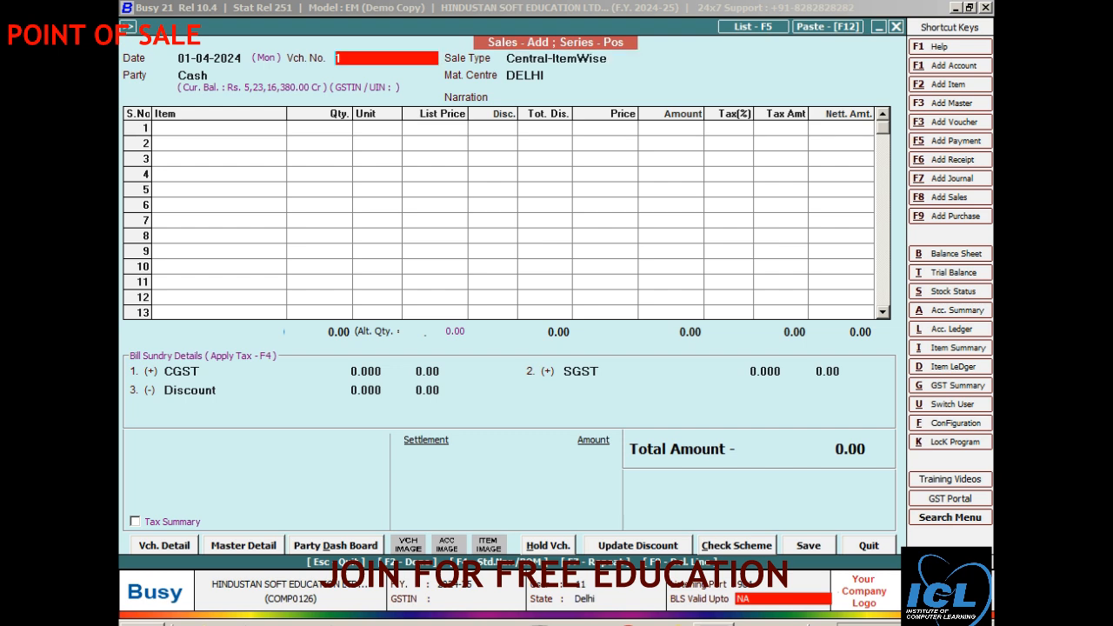
key("Return")
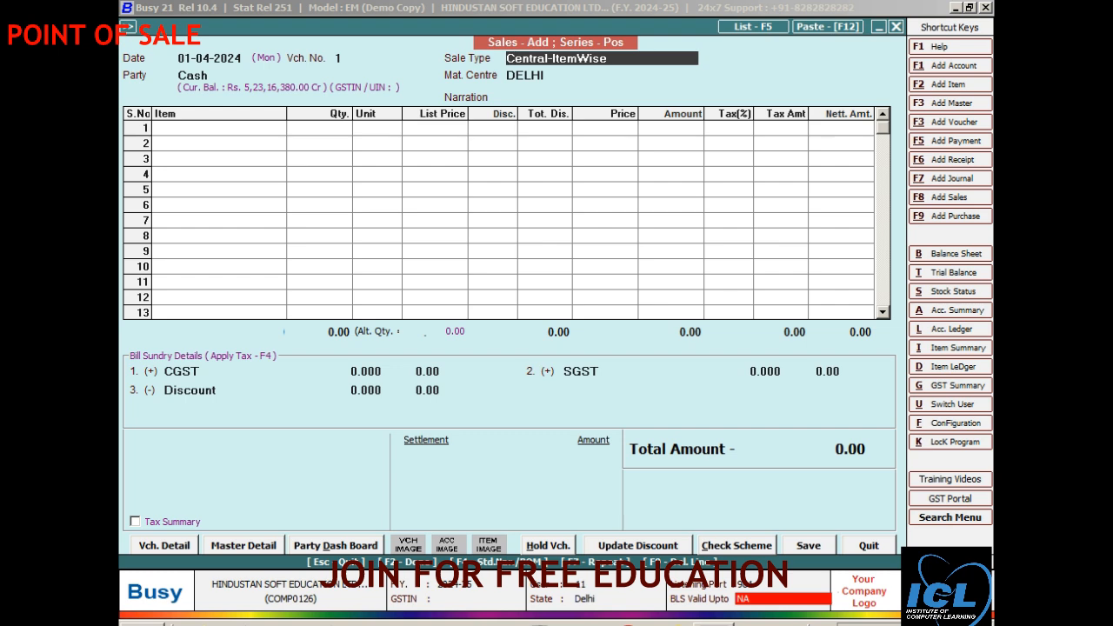
key("space")
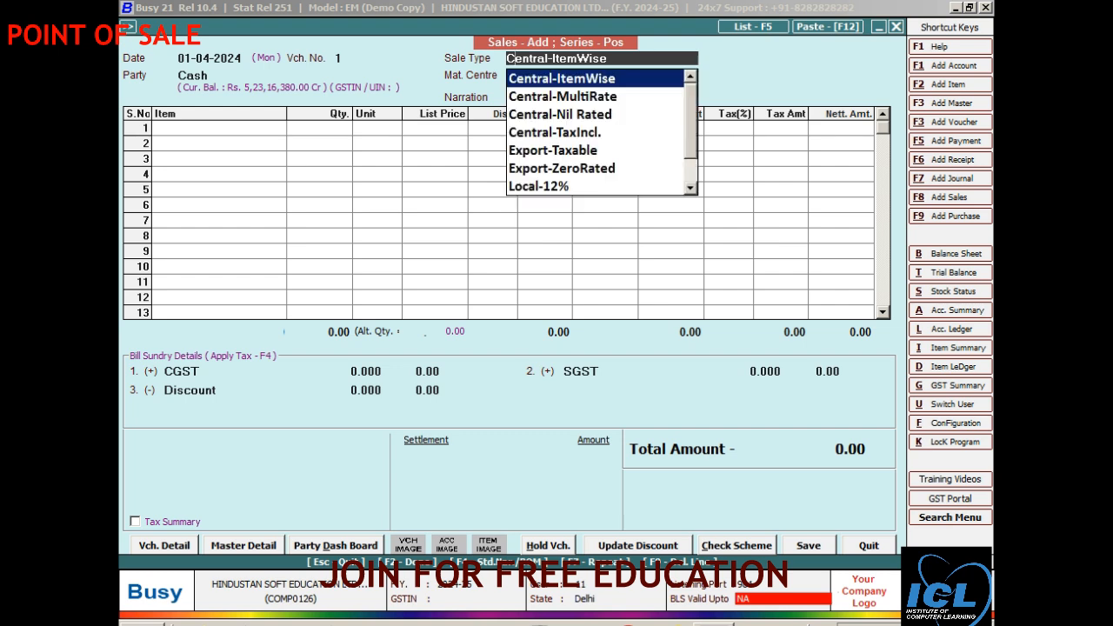
key("Down")
key("Down")
key("Down")
key("Down")
key("Down")
key("Down")
key("Down")
key("Down")
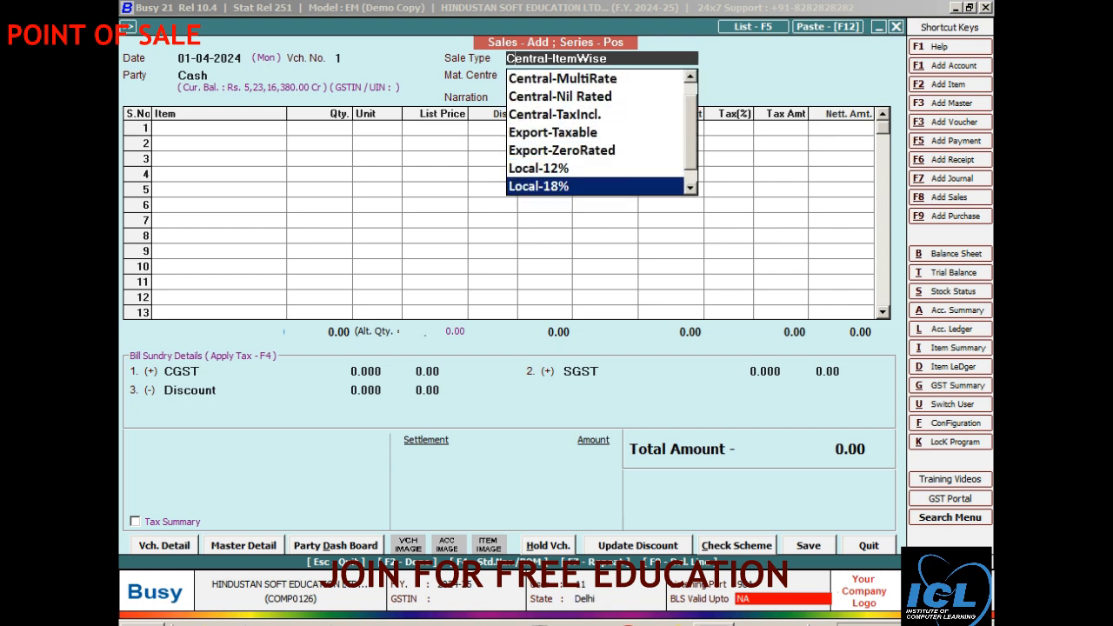
key("Down")
key("Down")
key("Down")
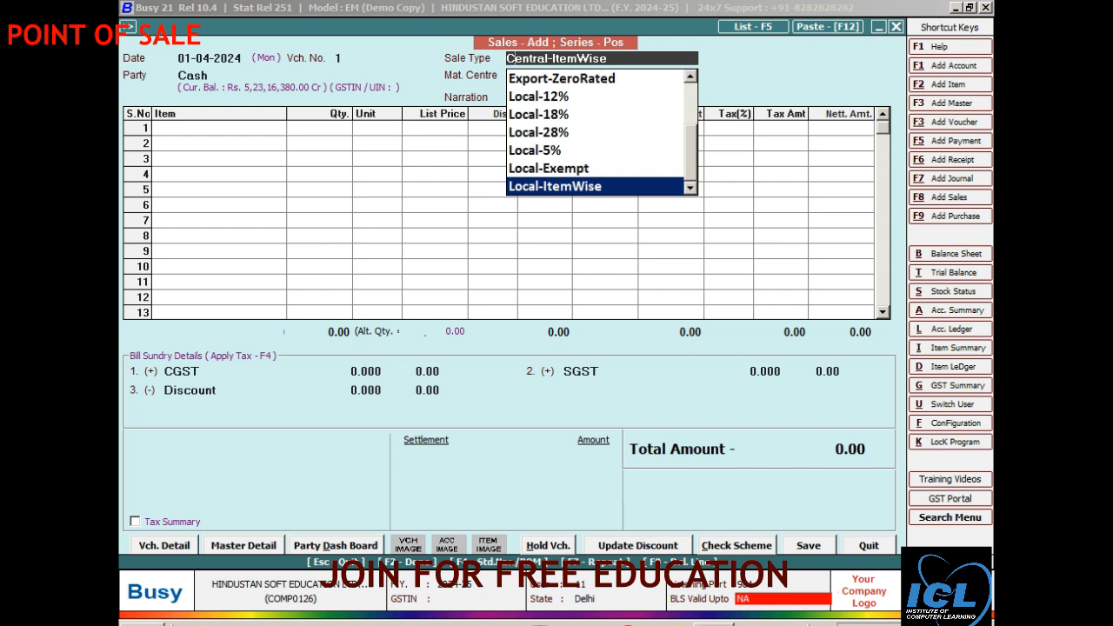
key("Return")
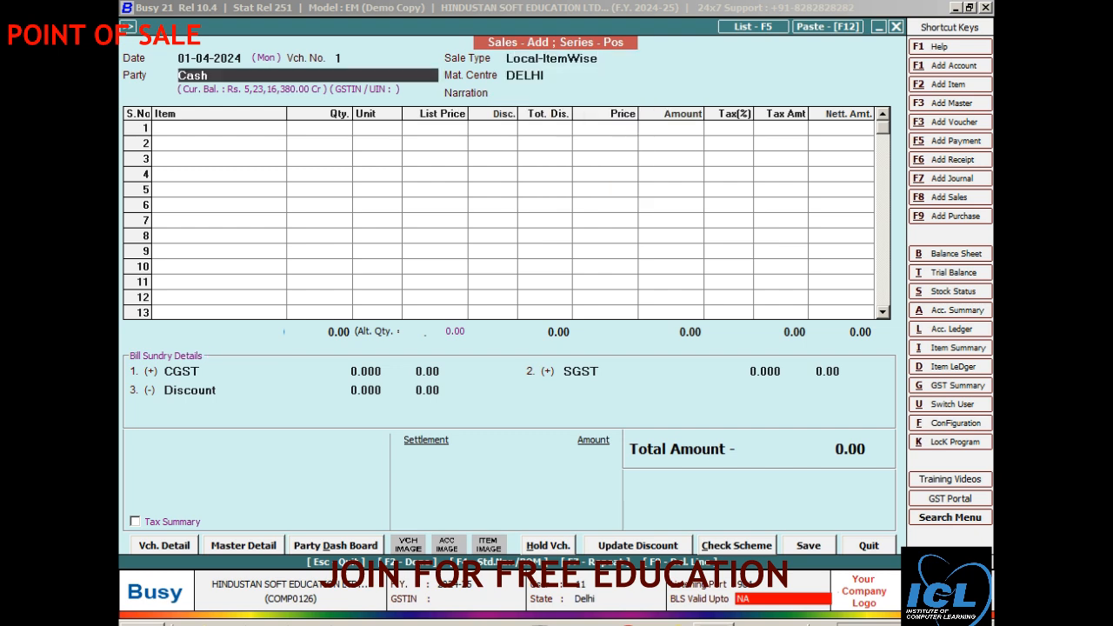
Step: Keep party Cash, material centre DELHI and a blank narration, and add 1 PCS of Timex without batch details
key("Return")
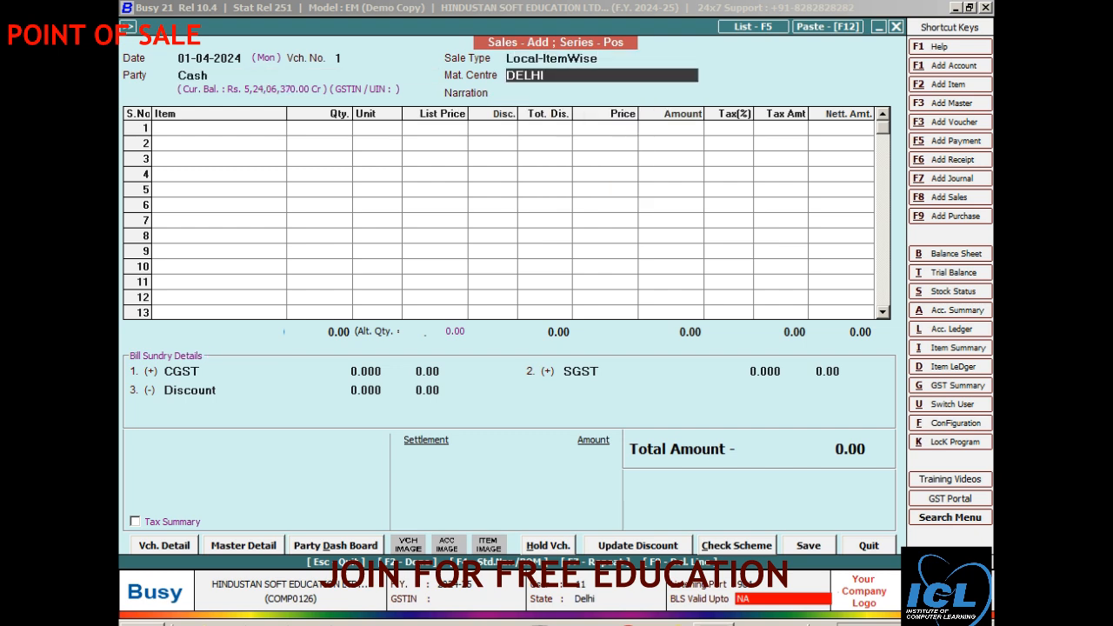
key("Return")
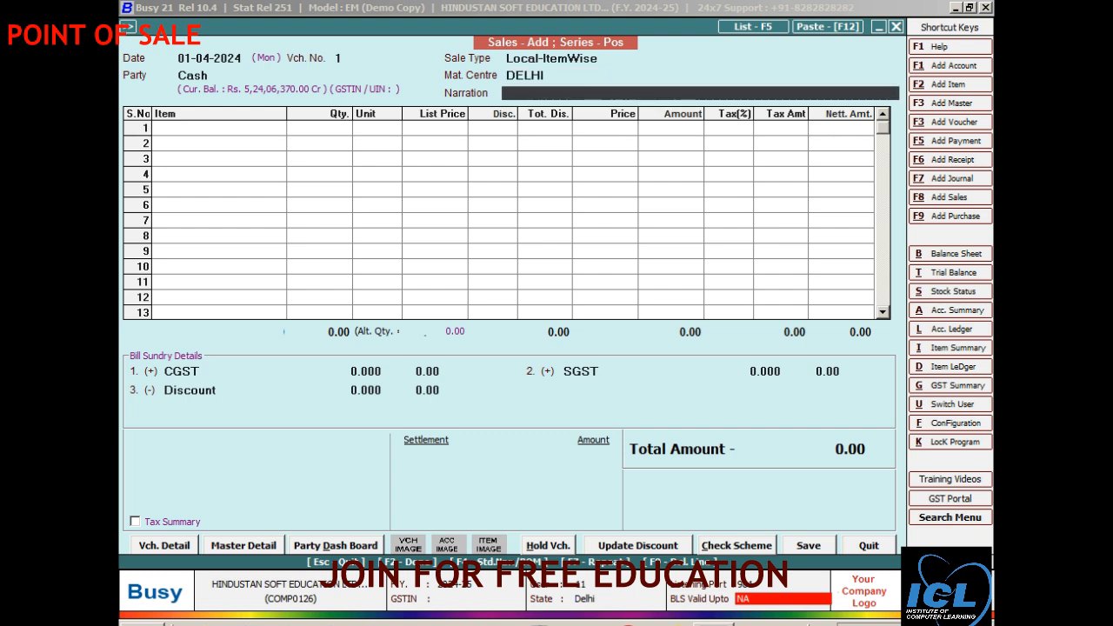
key("Return")
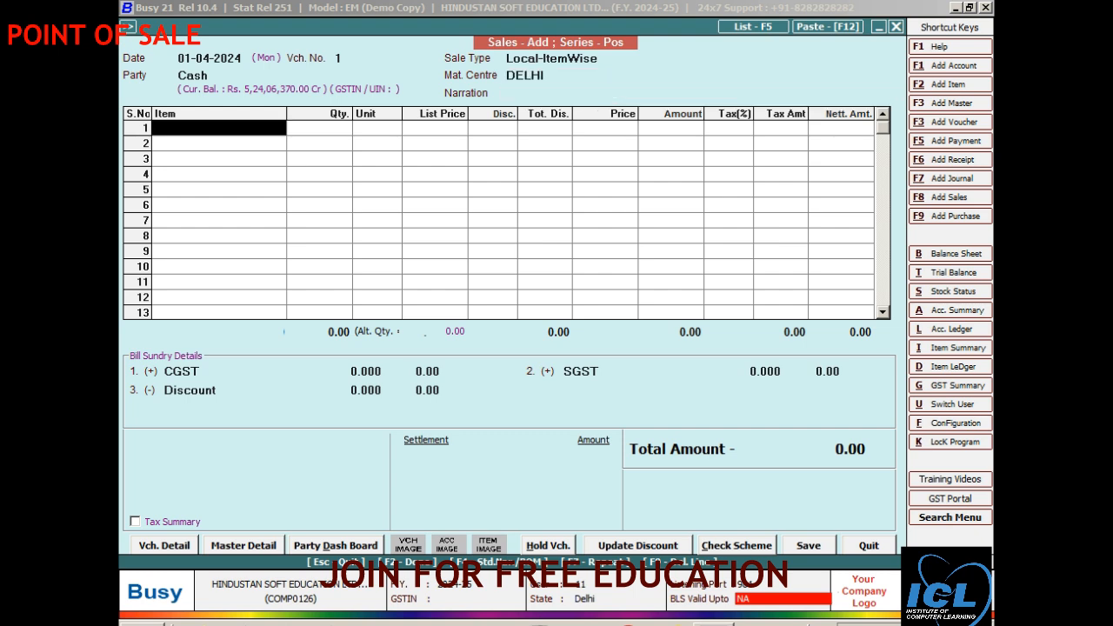
type("tim")
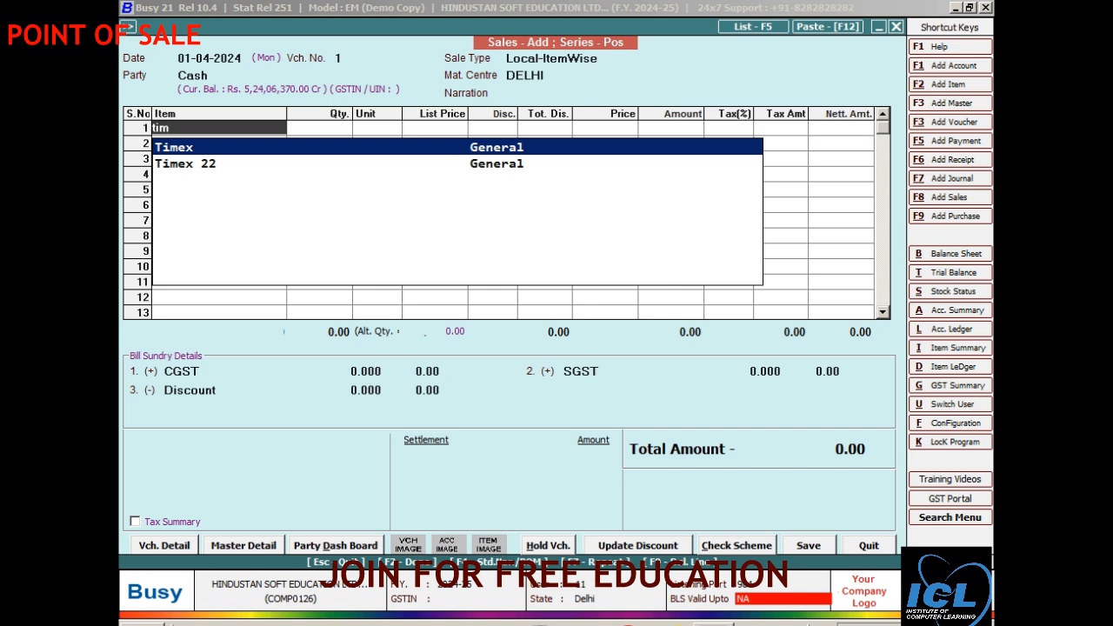
key("Return")
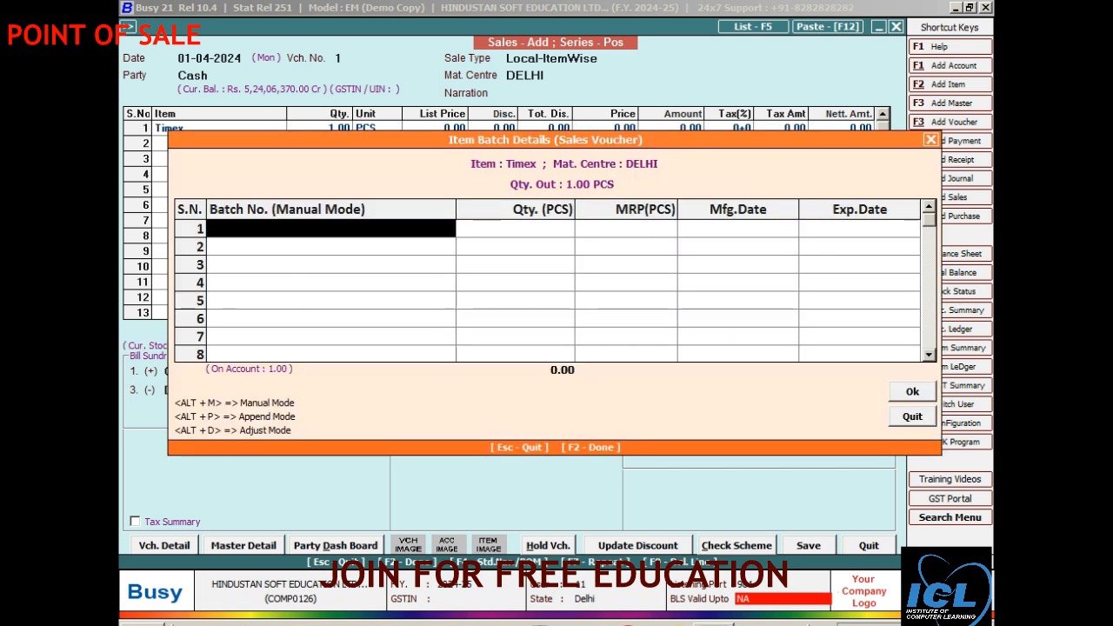
key("F2")
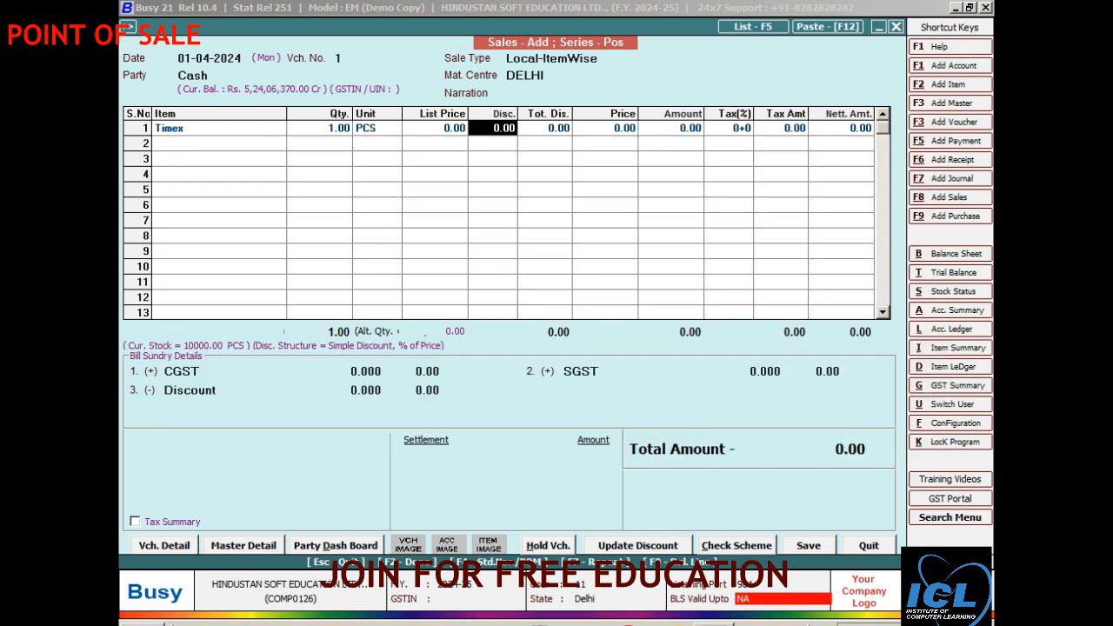
Step: Set the list price of the Timex line to 7500
key("Left")
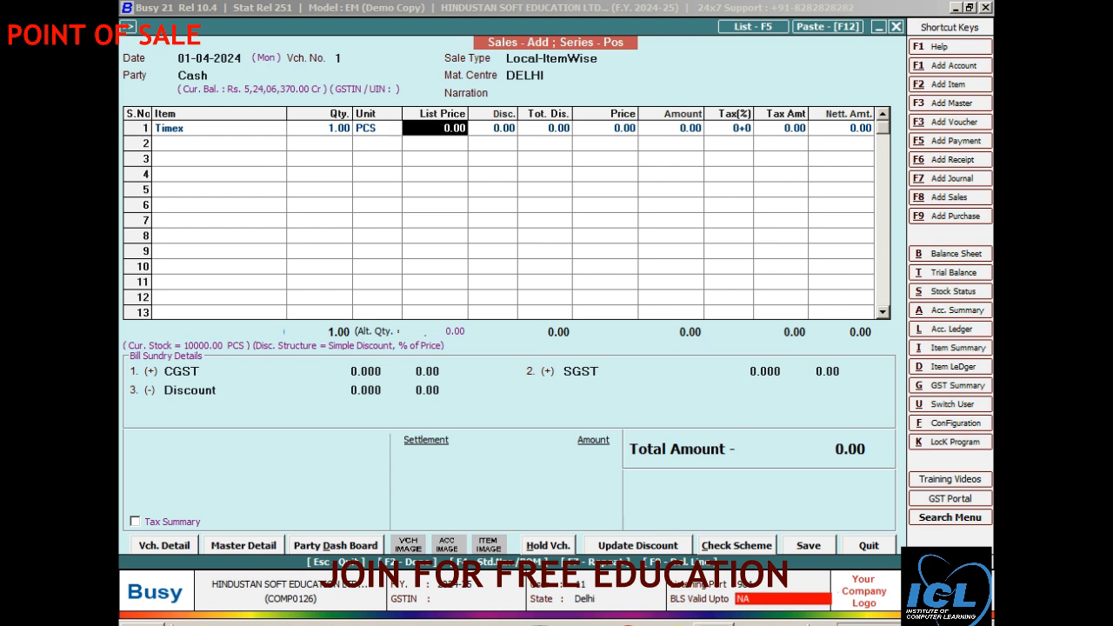
type("7500")
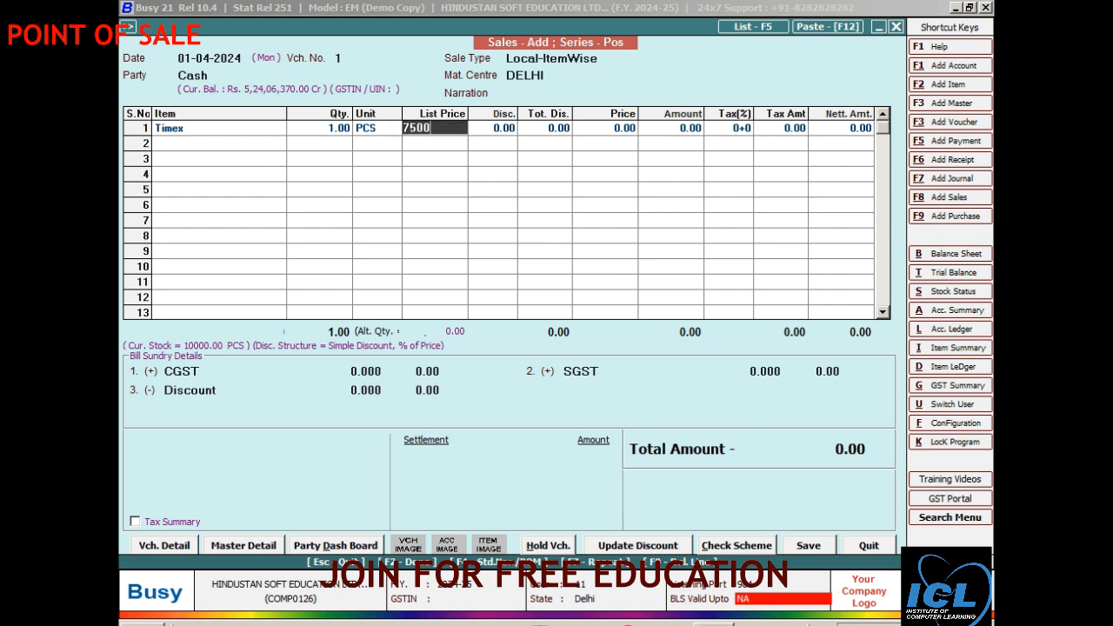
key("Return")
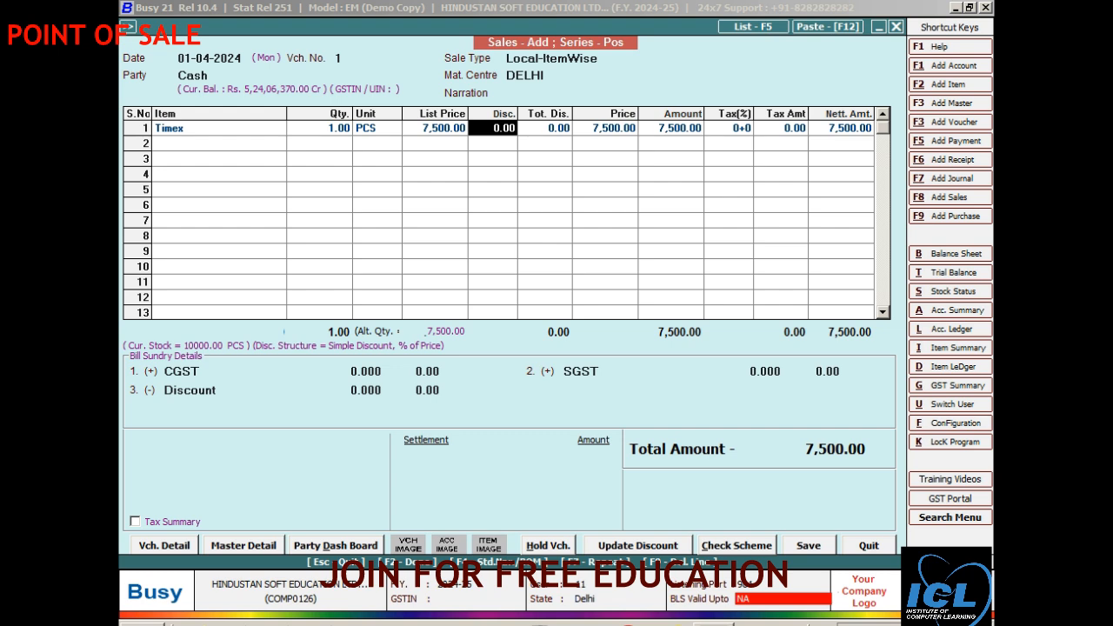
Step: Try a 5% item discount on the Timex line and set it back to 0
type("5")
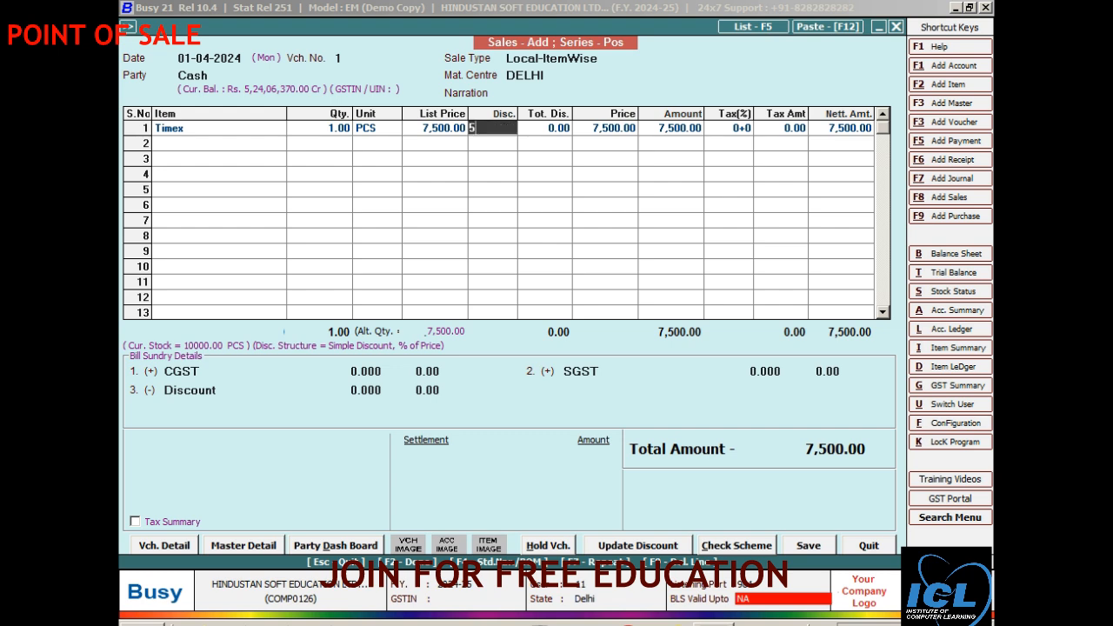
key("Return")
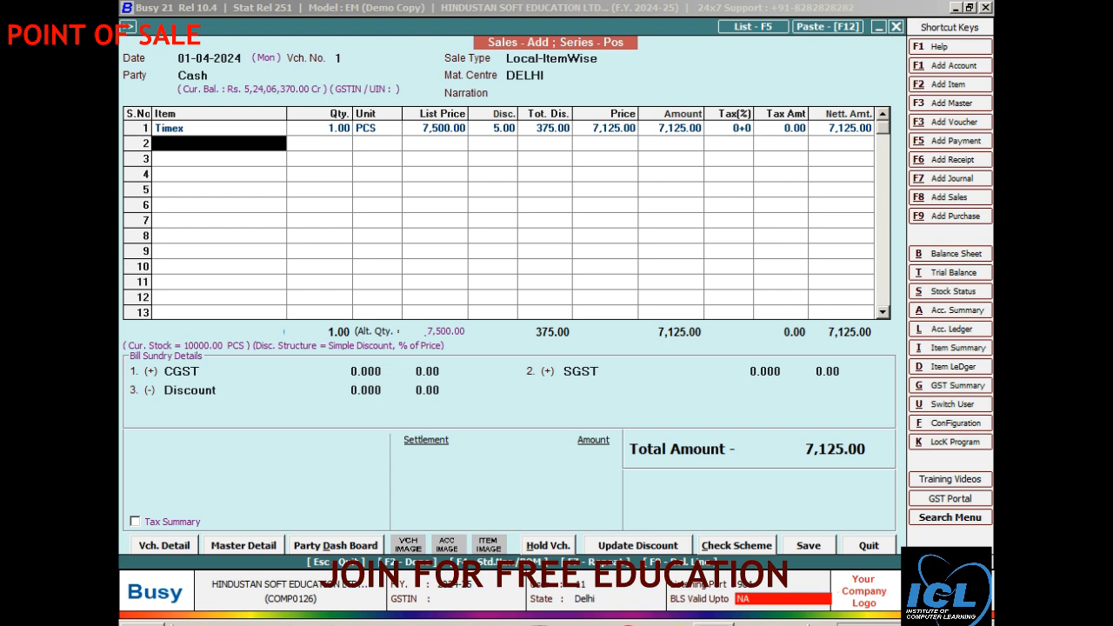
key("Return")
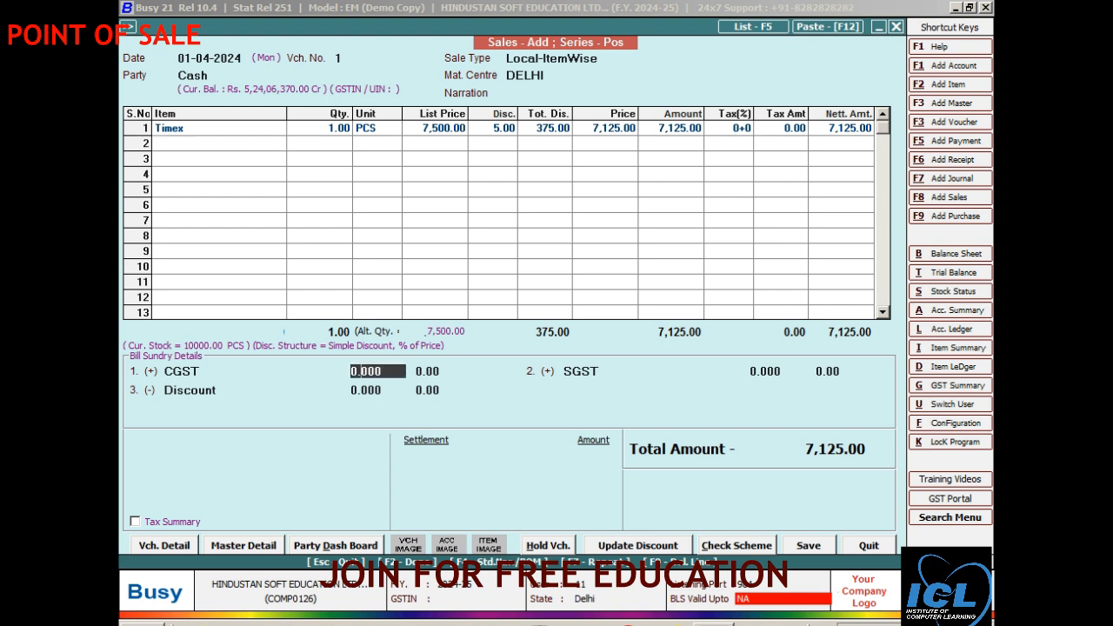
left_click(493, 129)
type("0")
key("Return")
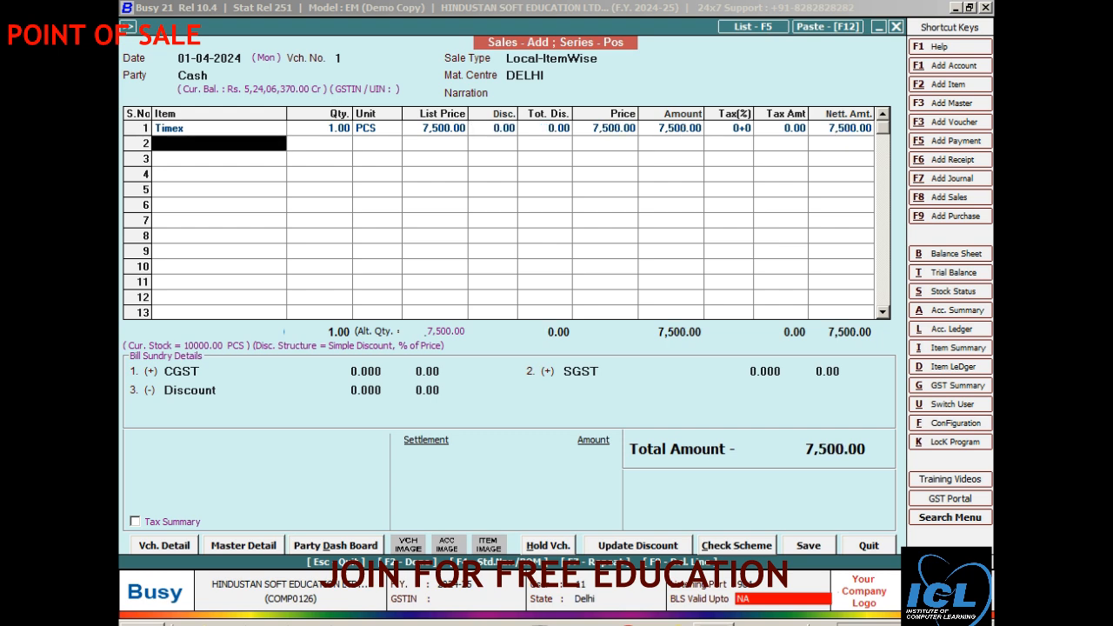
Step: Apply a 5% Discount in the bill sundry details, leaving CGST and SGST at 0
key("Return")
type("0.5")
key("Return")
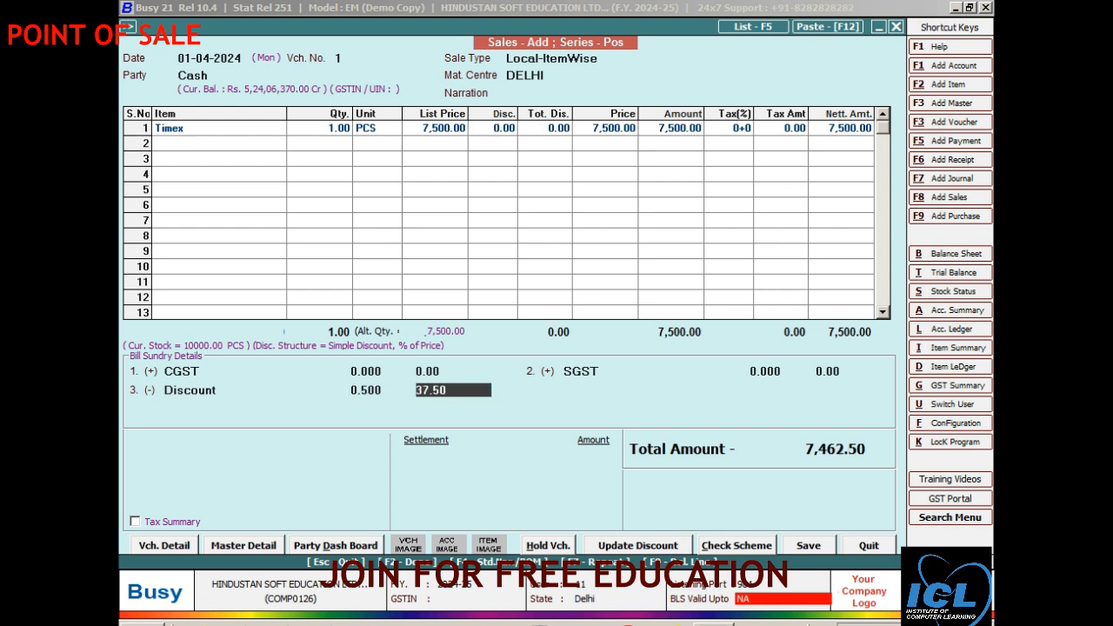
left_click(361, 391)
key("BackSpace")
key("BackSpace")
key("BackSpace")
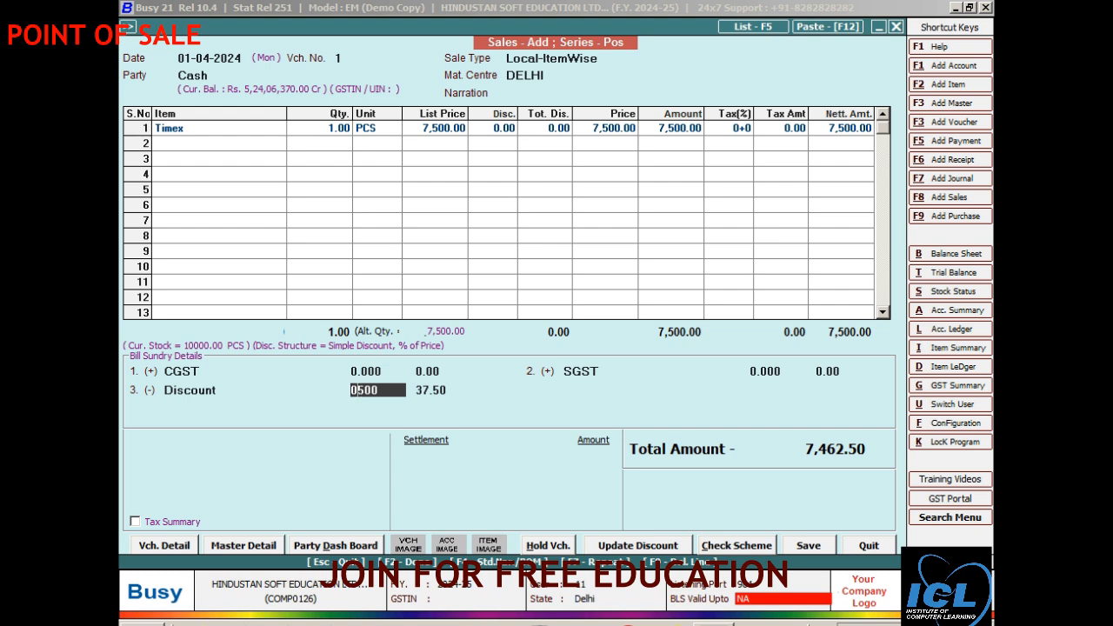
key("Return")
type("5")
key("Return")
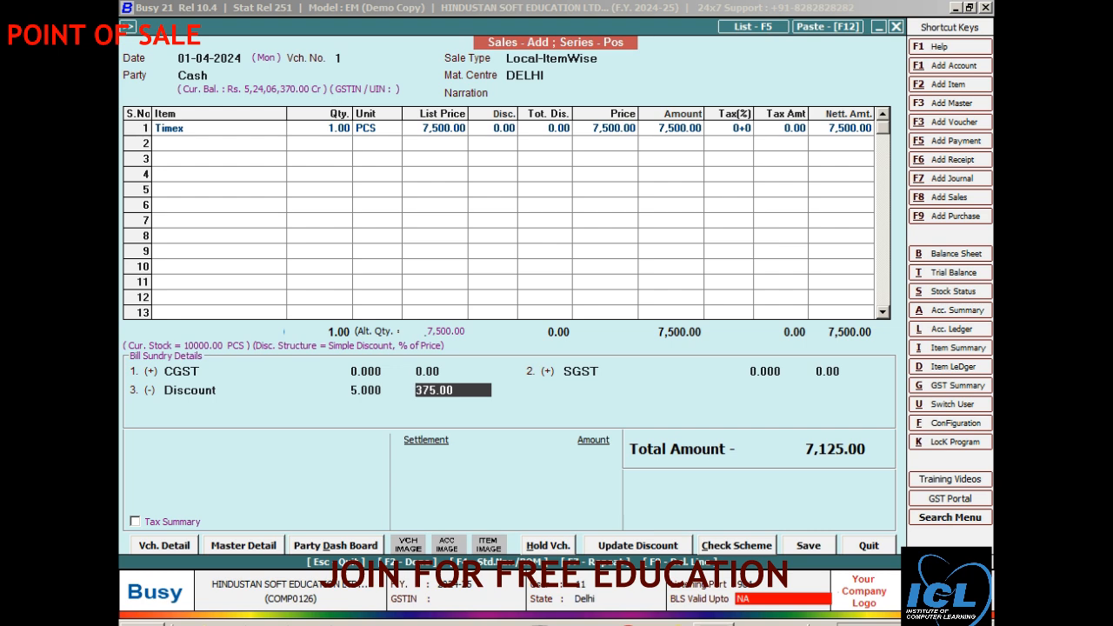
Step: Save the voucher to open its amount settlement details and enter 5000 as the Cash Payment
key("Return")
key("Return")
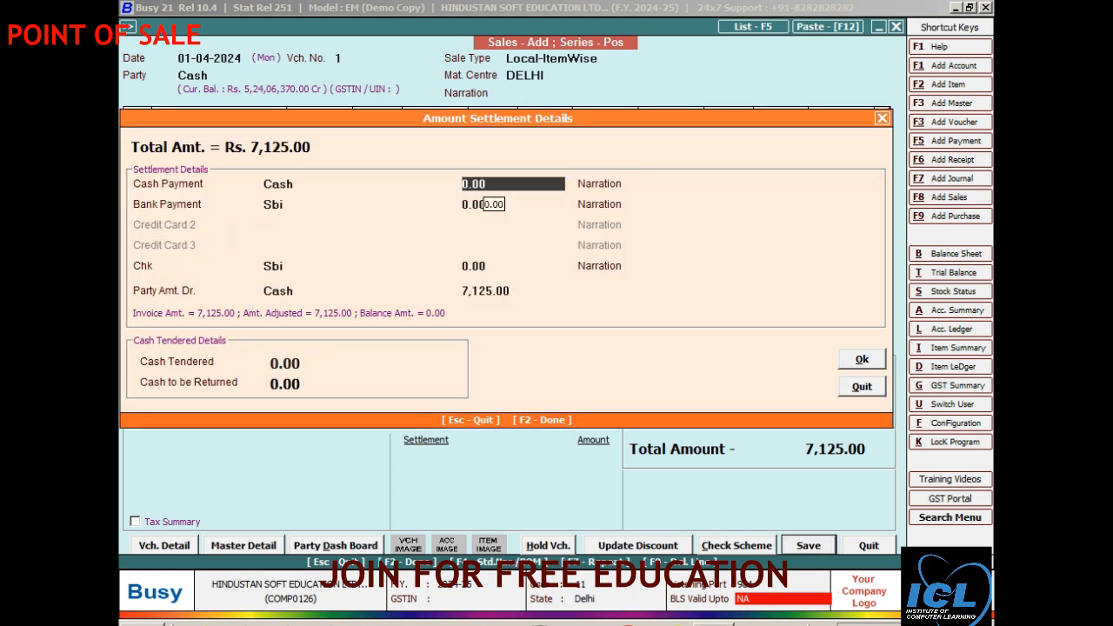
type("5000")
key("Return")
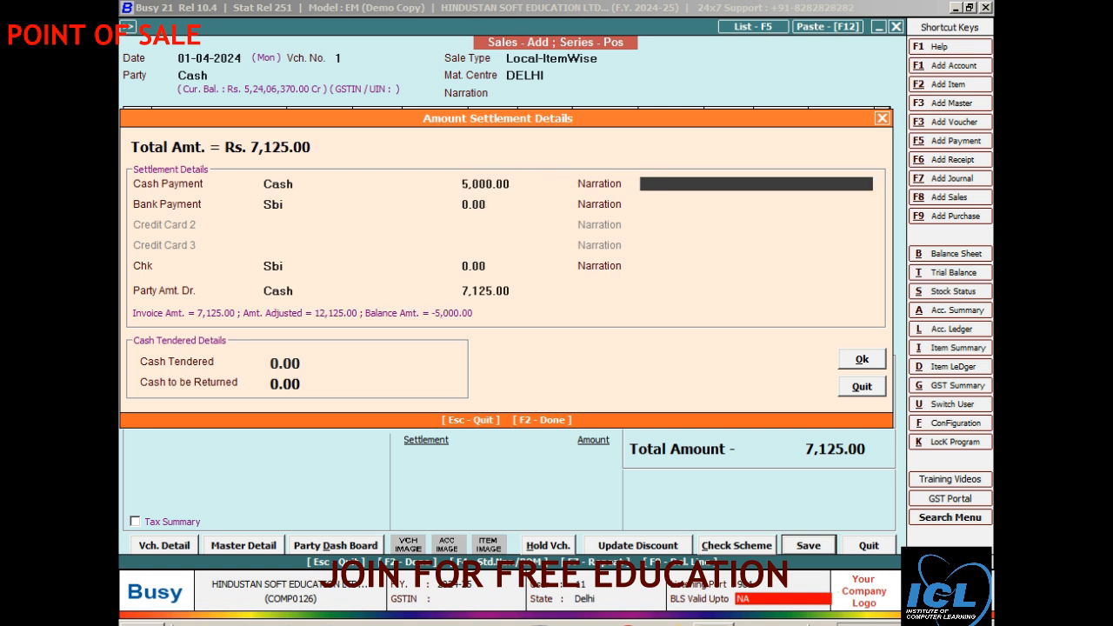
key("Return")
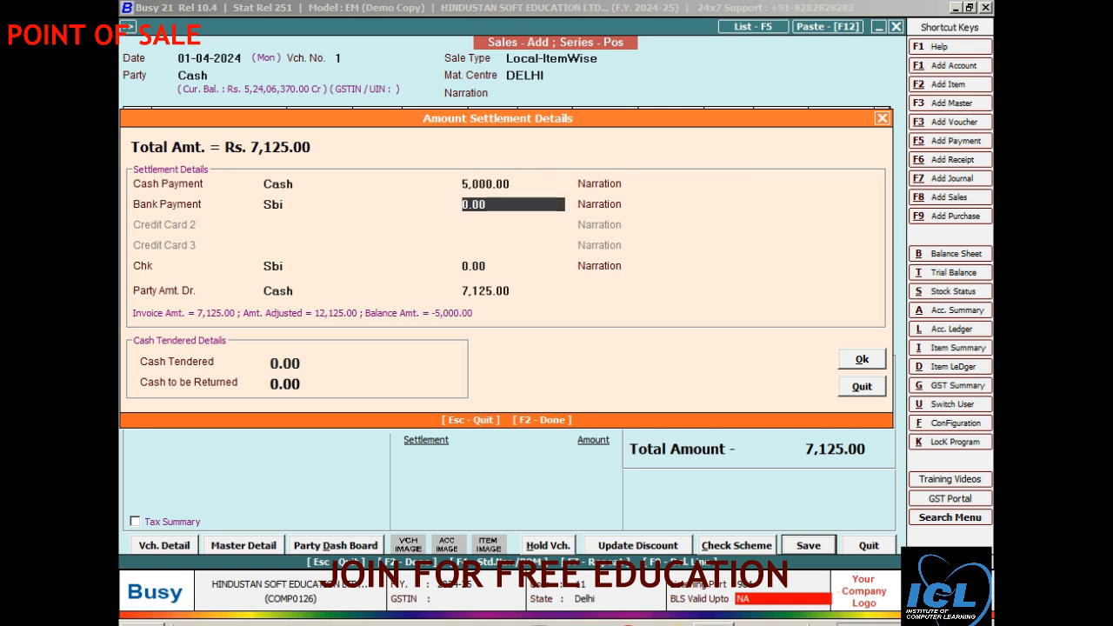
key("Return")
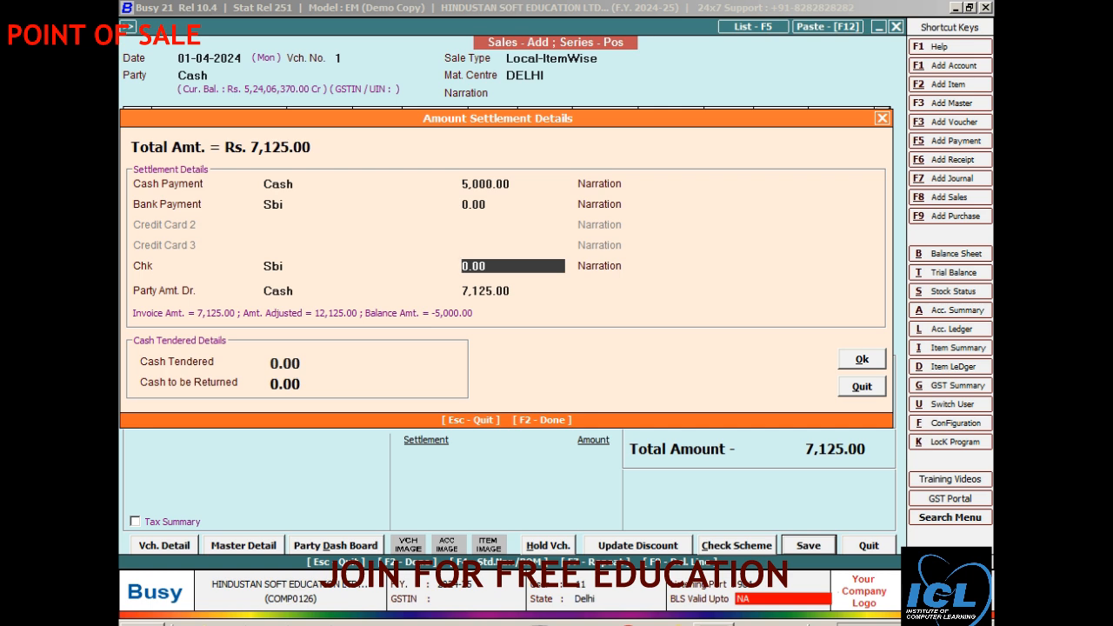
Step: Enter 2000 as the Bank Payment settled through the Sbi account
left_click(472, 205)
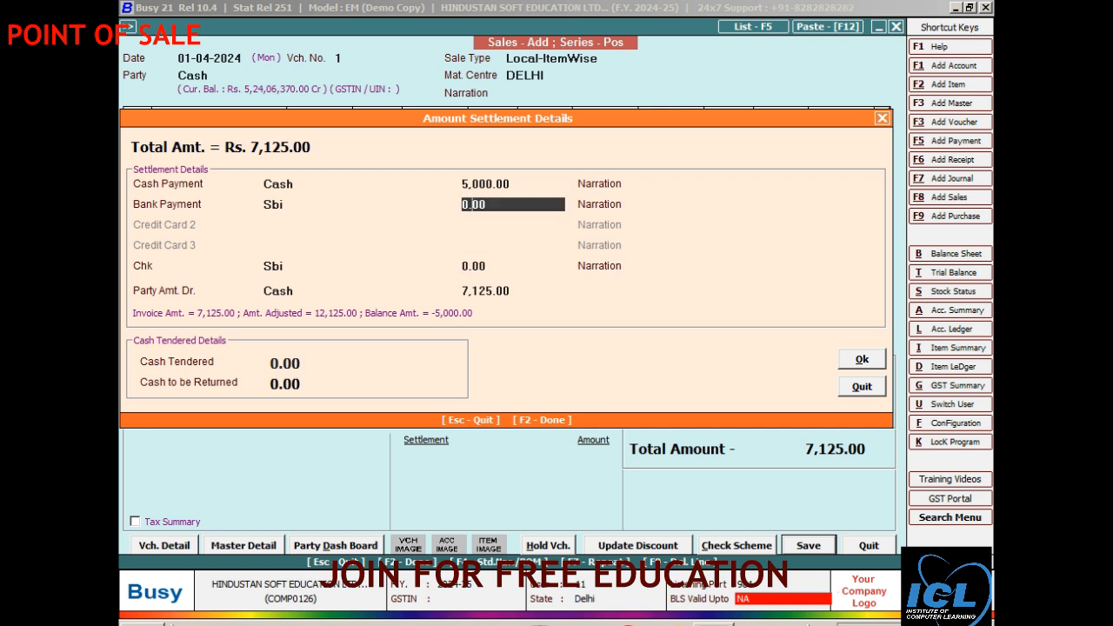
type("0.20")
key("Return")
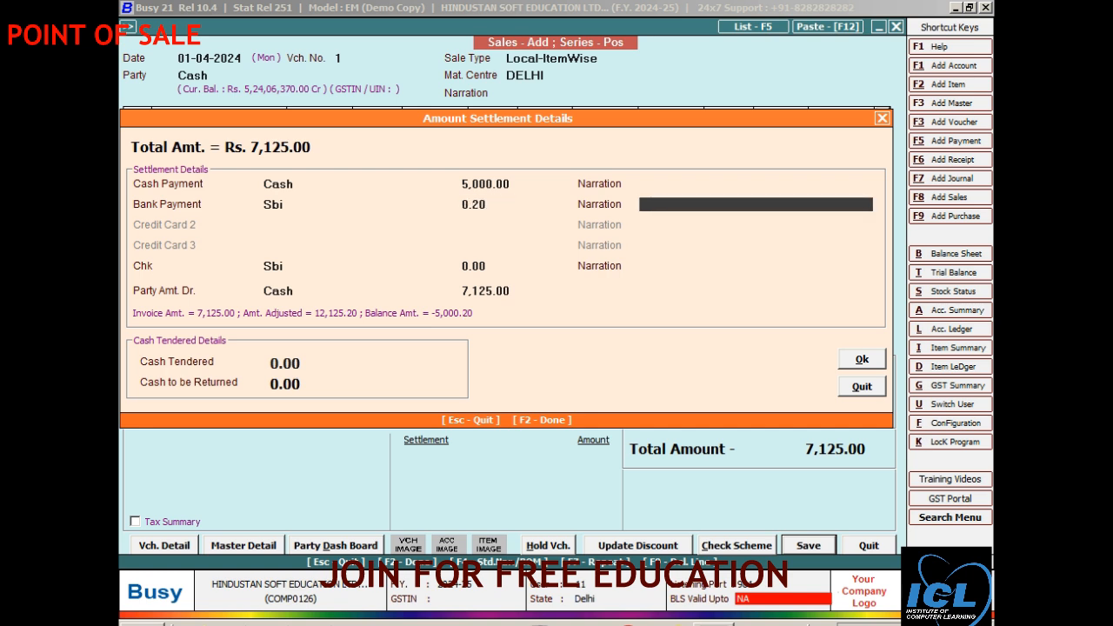
left_click(472, 205)
key("BackSpace")
key("BackSpace")
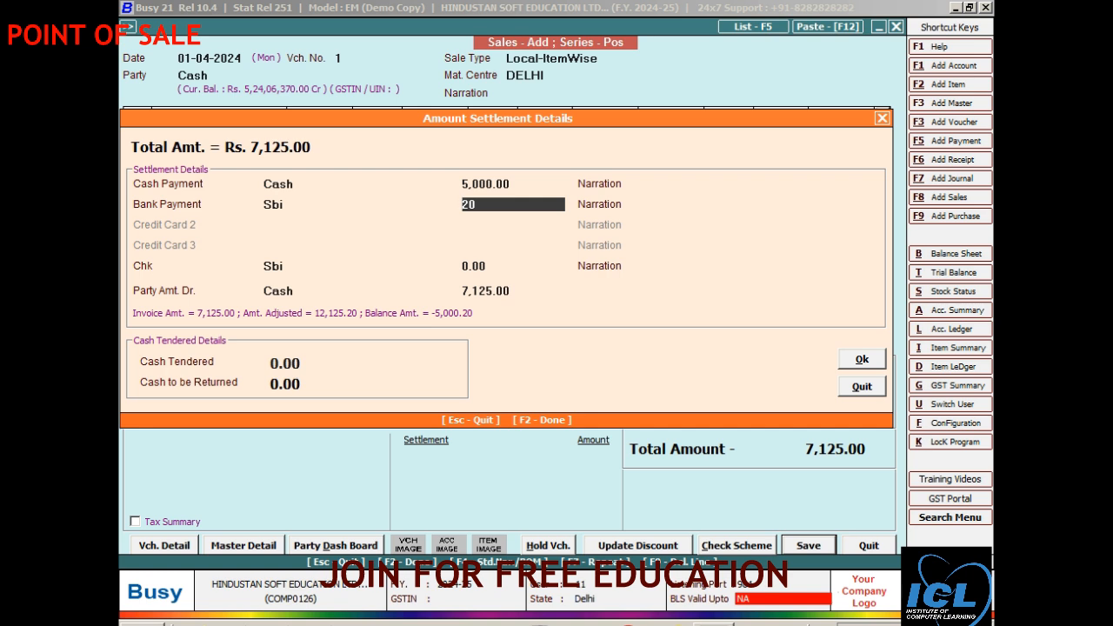
type("20")
key("BackSpace")
key("BackSpace")
type("00")
key("Return")
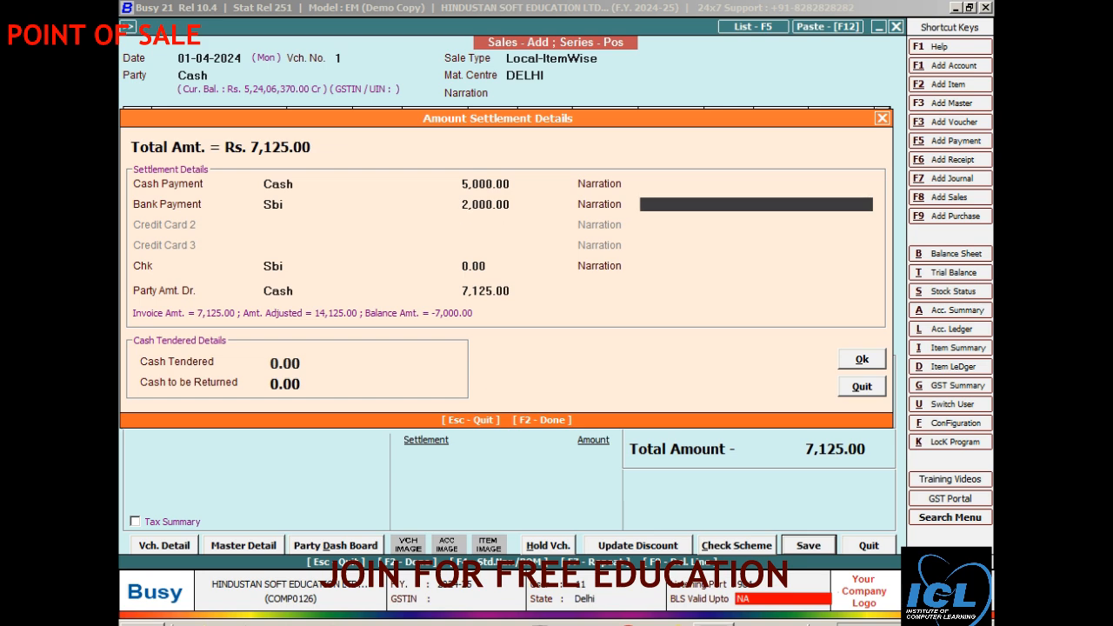
Step: Leave the Chk and party amounts unaltered and accept 5,000.00 as the cash tendered
key("Return")
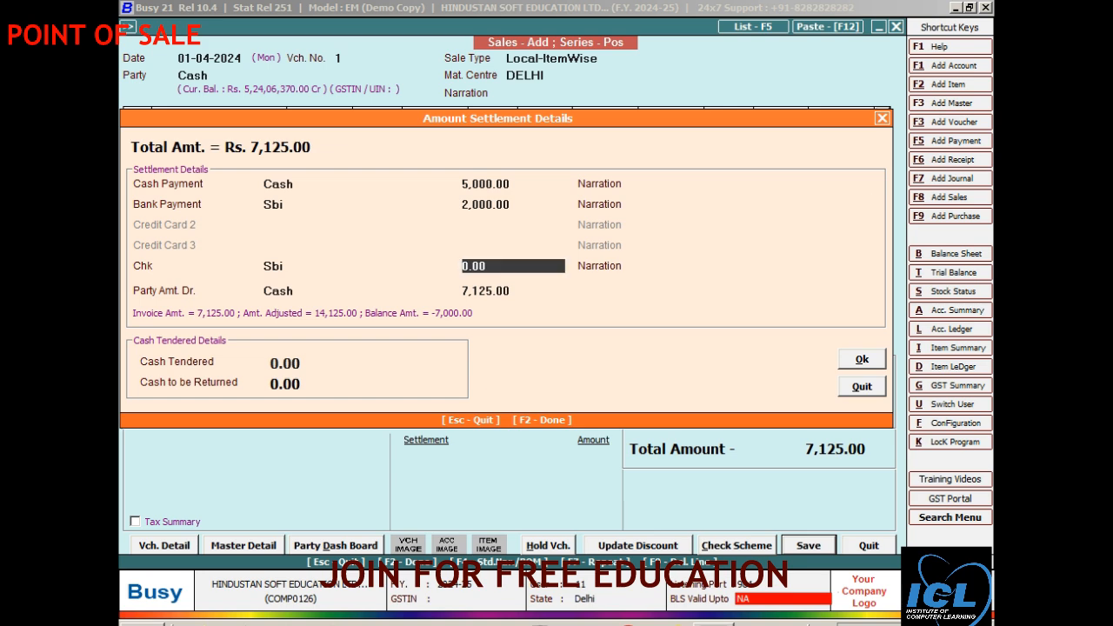
key("Return")
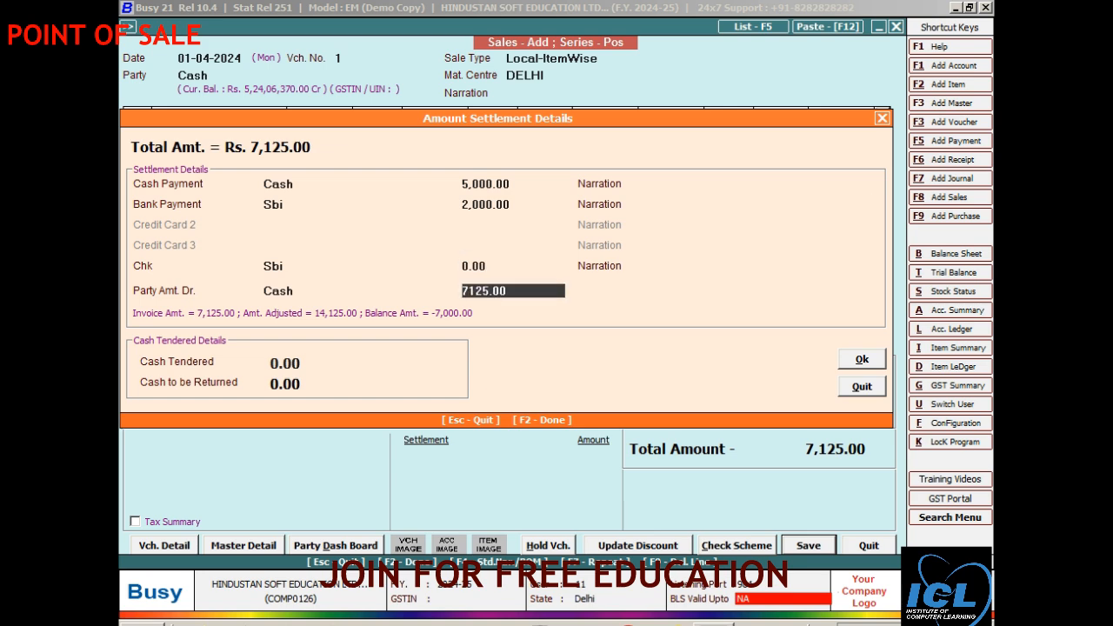
key("Return")
key("Return")
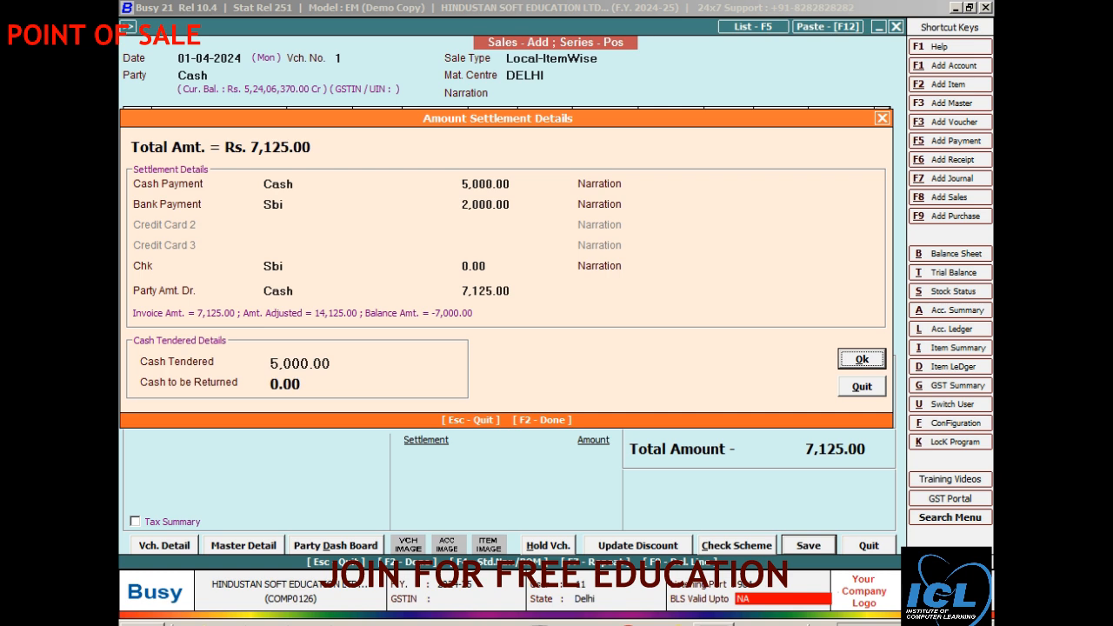
Step: Set the Bank Payment amount for the Sbi account to 2125
left_click(512, 205)
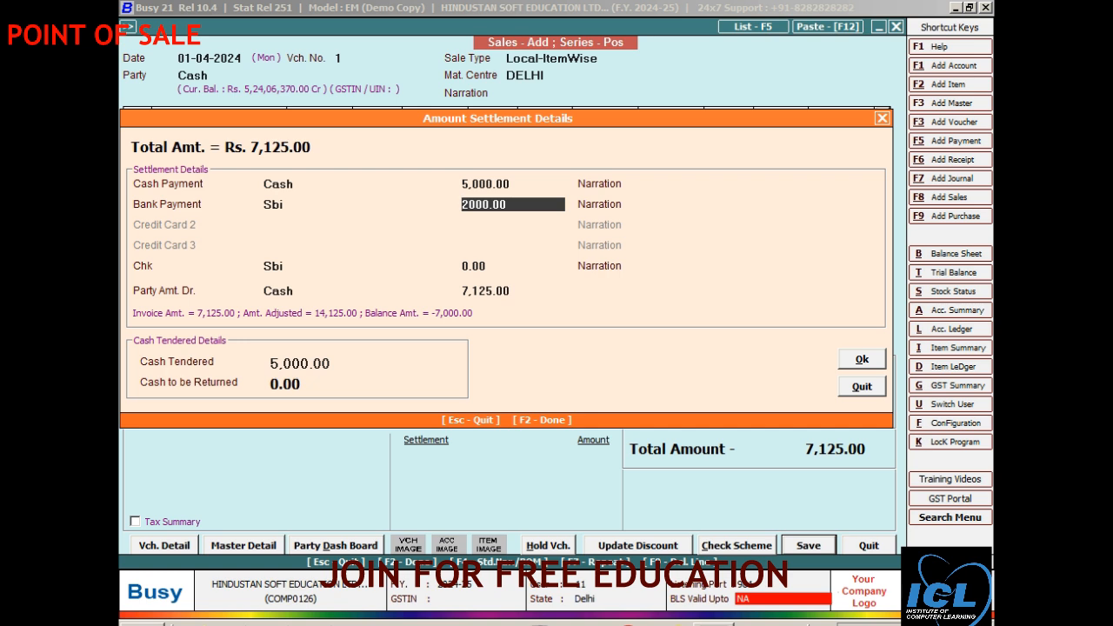
type("2")
type("125")
key("Delete")
key("Delete")
key("Delete")
key("Delete")
key("Delete")
key("Delete")
key("Delete")
key("Return")
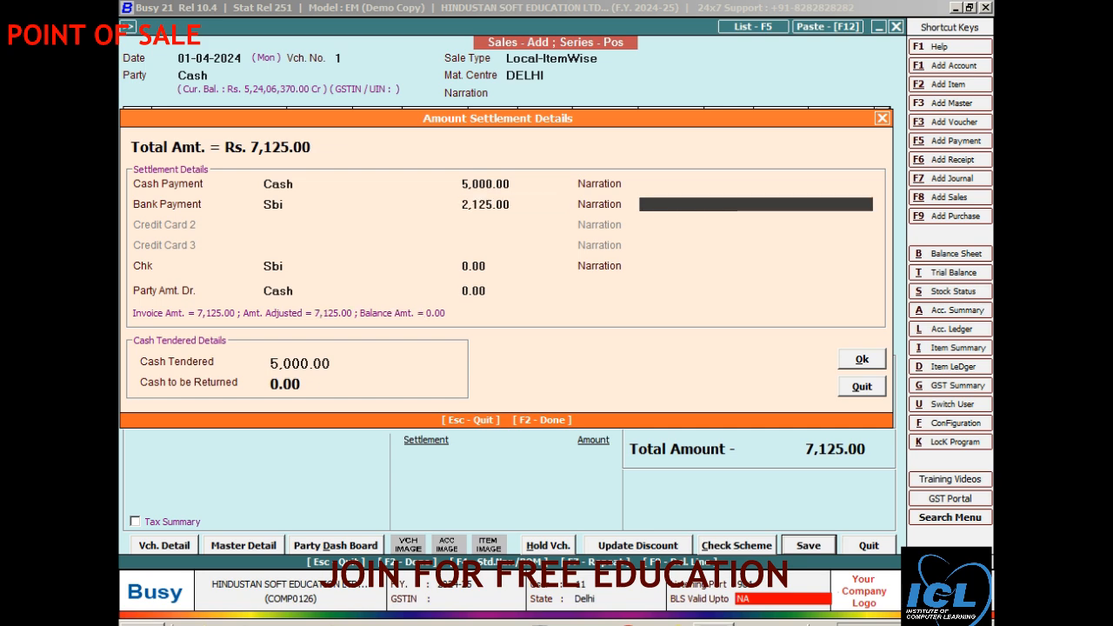
Step: Accept the amount settlement details without narrations and save the Pos sales voucher, choosing to continue despite the tax type mismatch
key("Return")
key("Return")
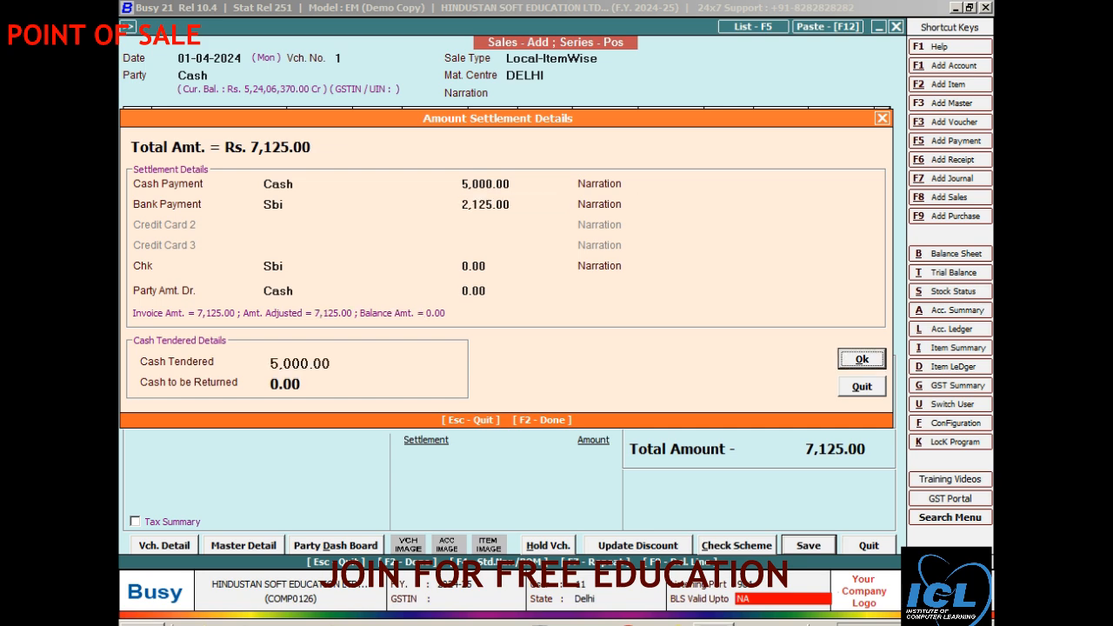
key("Return")
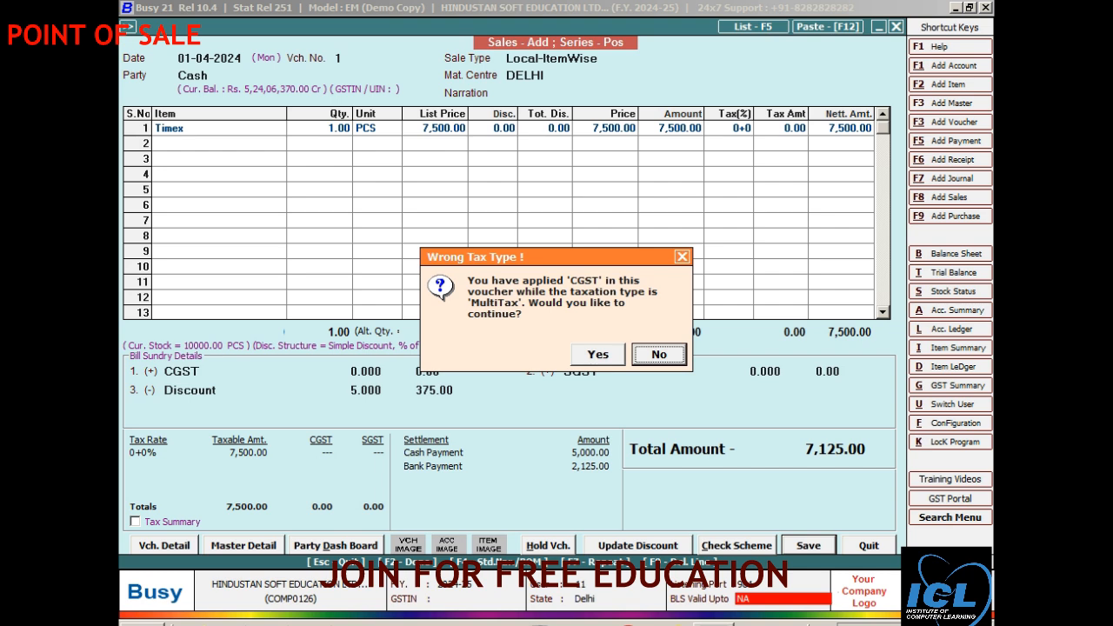
key("Left")
key("Right")
key("Left")
key("Return")
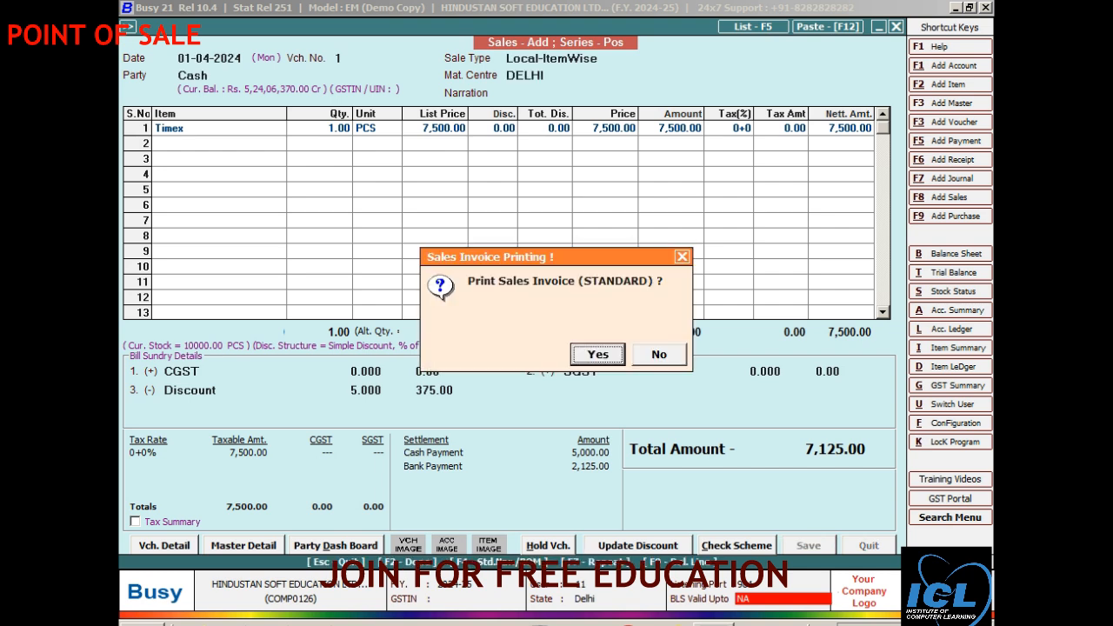
Step: Agree to print the sales invoice, choose the A5 (Half Page) format and open its print preview
key("Return")
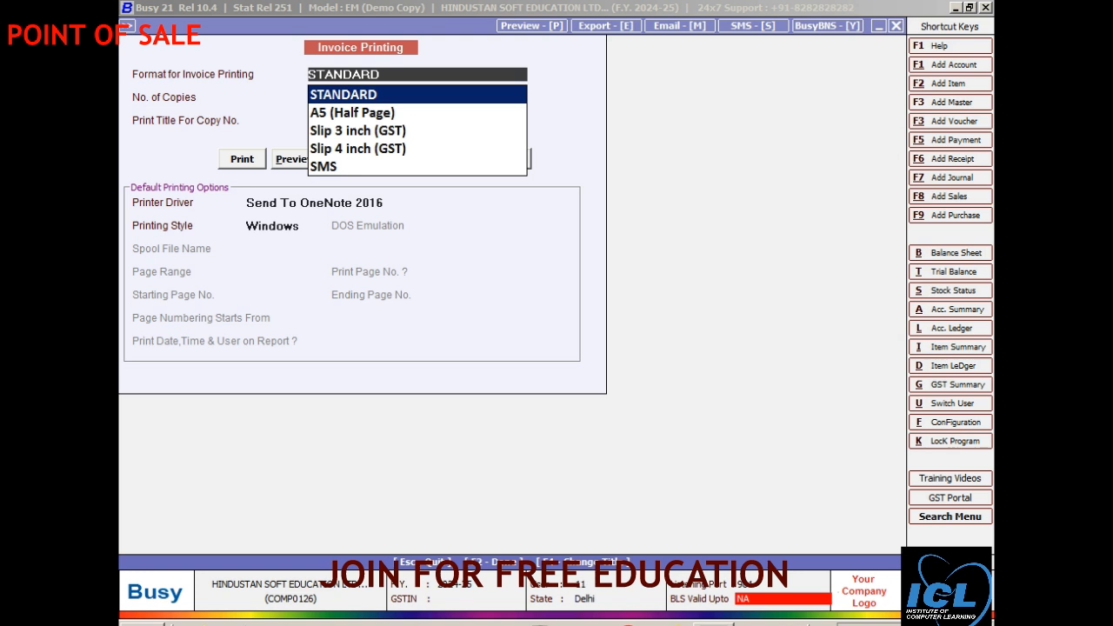
key("Down")
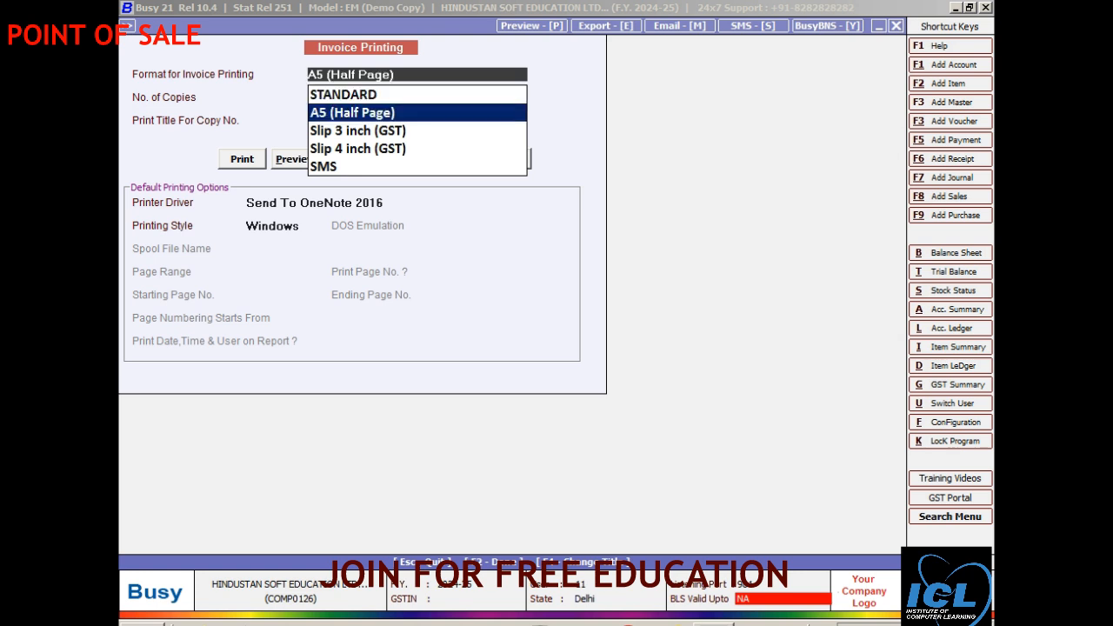
key("alt+p")
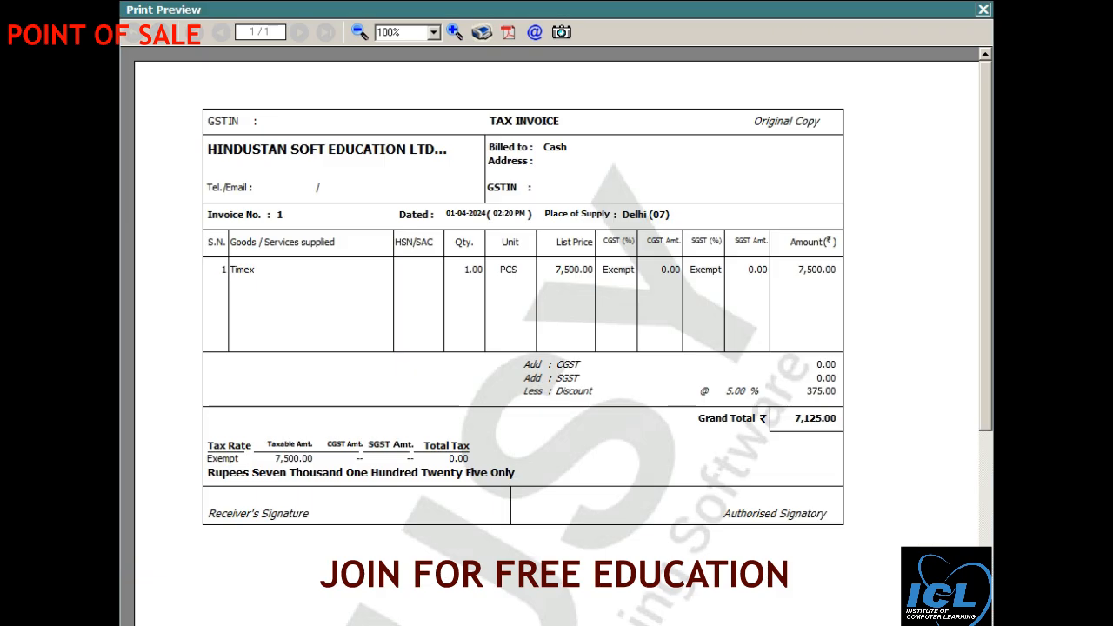